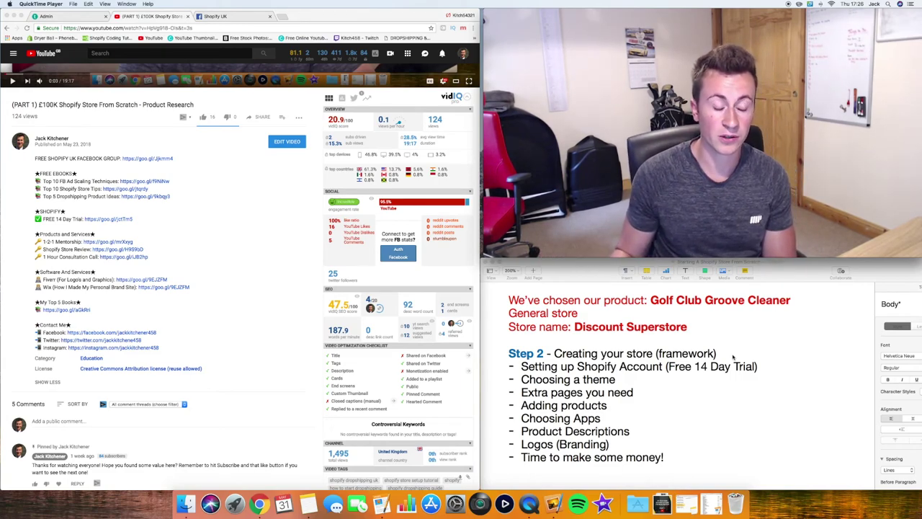
Open the Shopify free-trial link and enter the account email and password
click(114, 218)
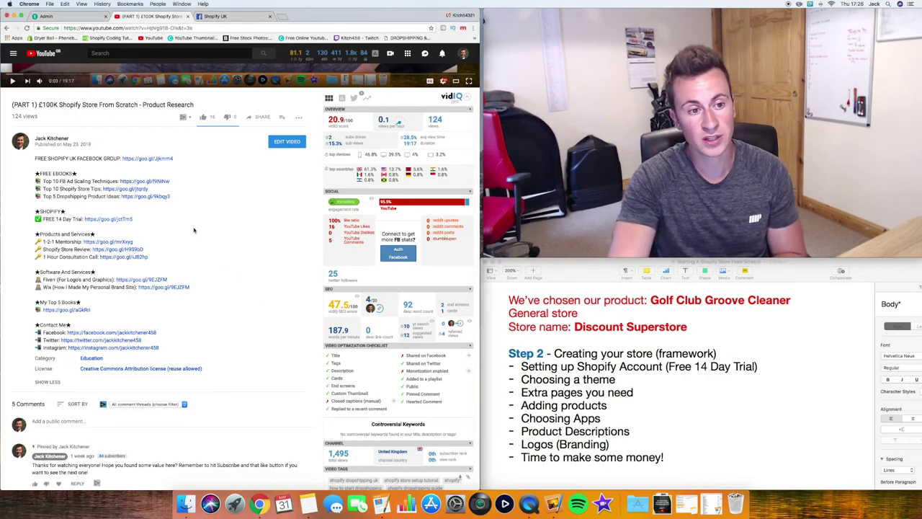
click(114, 218)
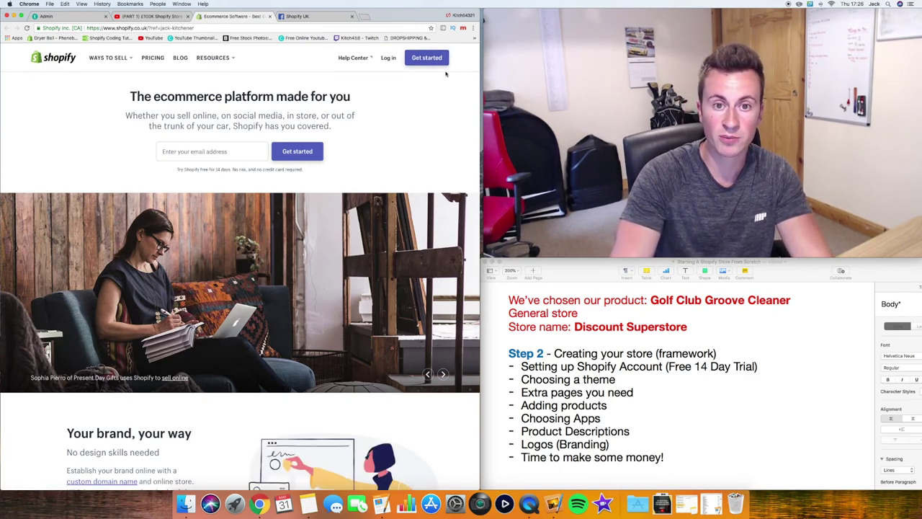
click(420, 59)
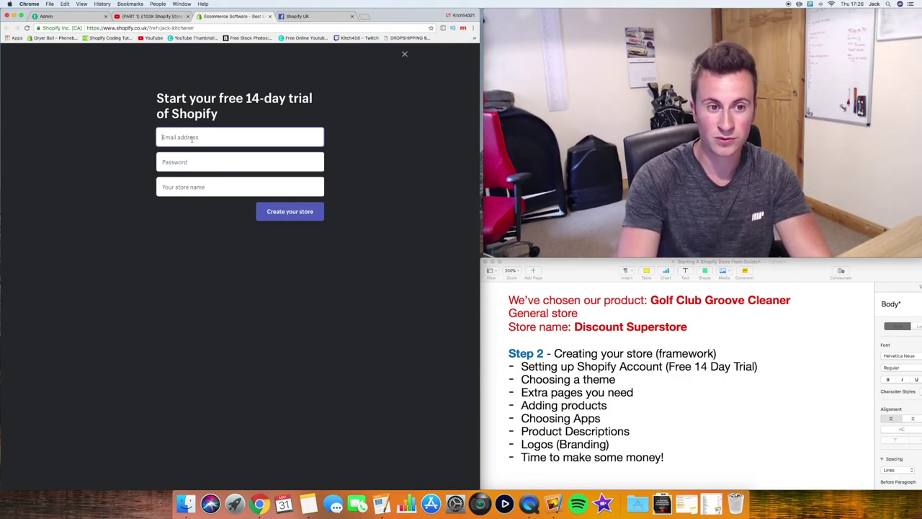
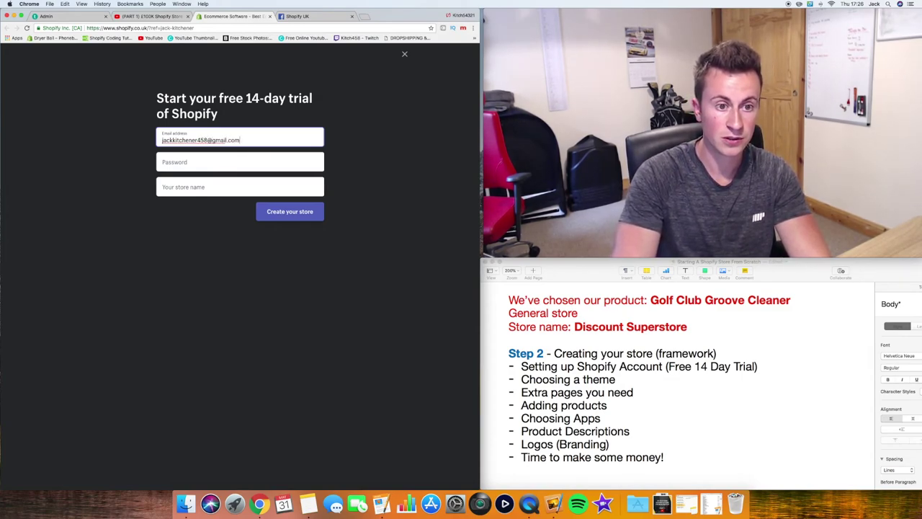
click(240, 162)
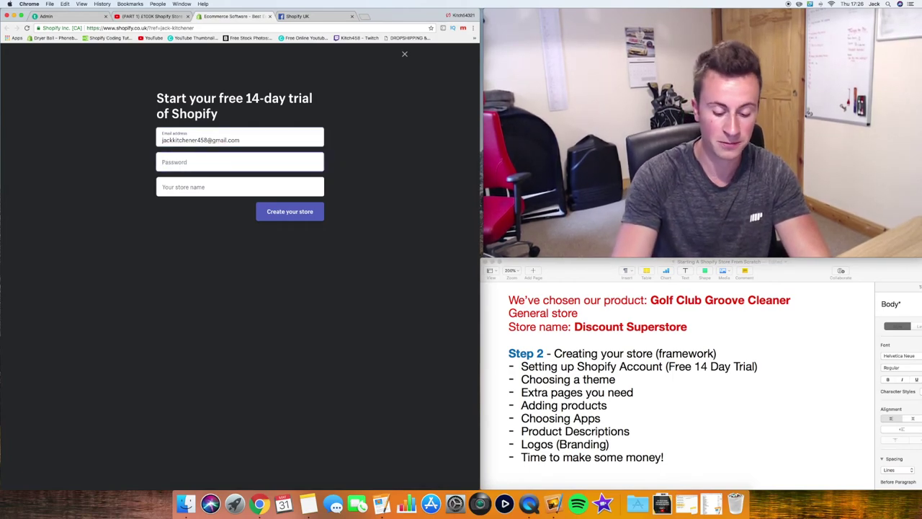
text(••••••)
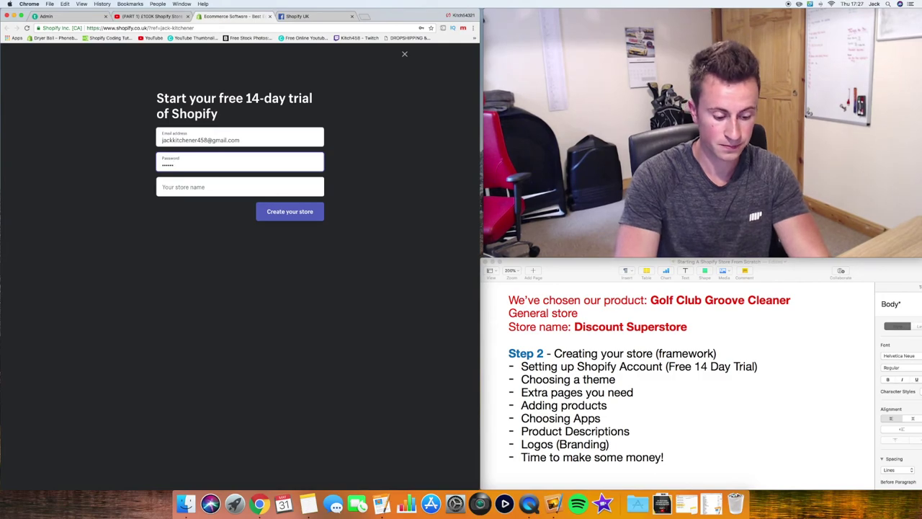
text(••)
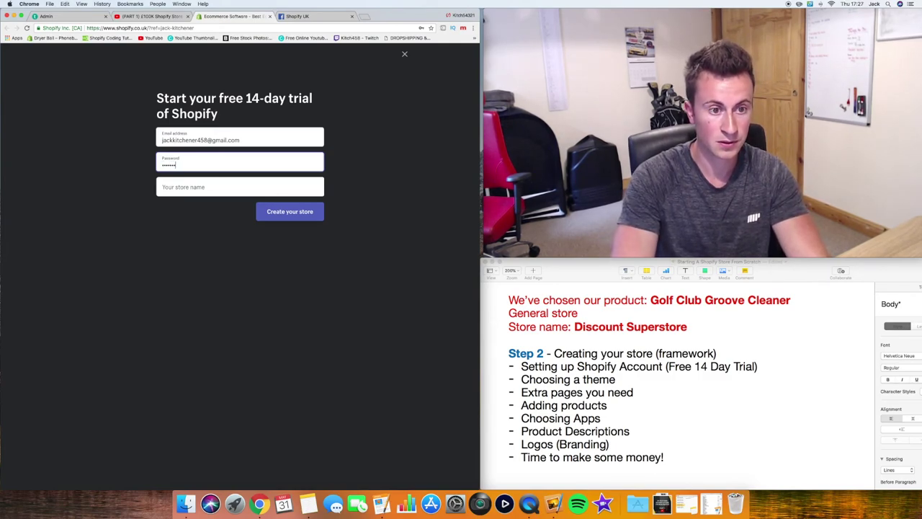
text(•••)
key(Tab)
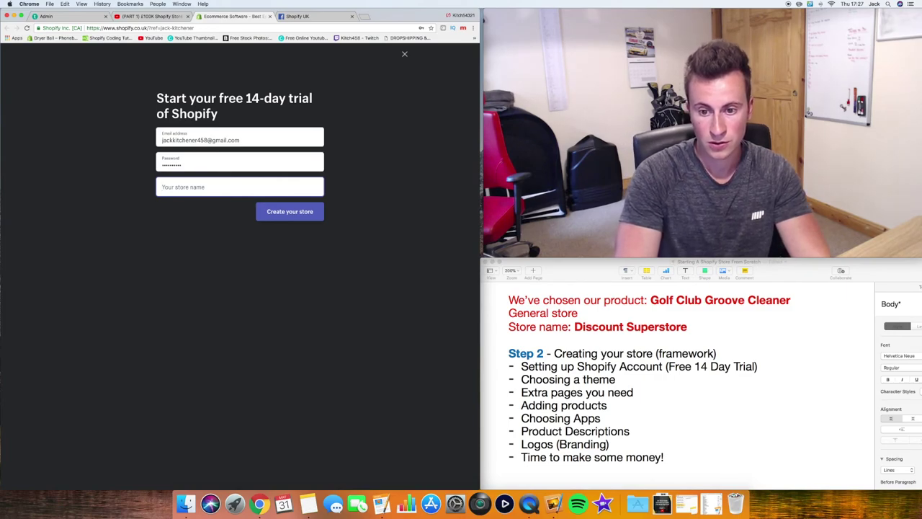
Name the store 'Online Discount Superstore'
text(Discount )
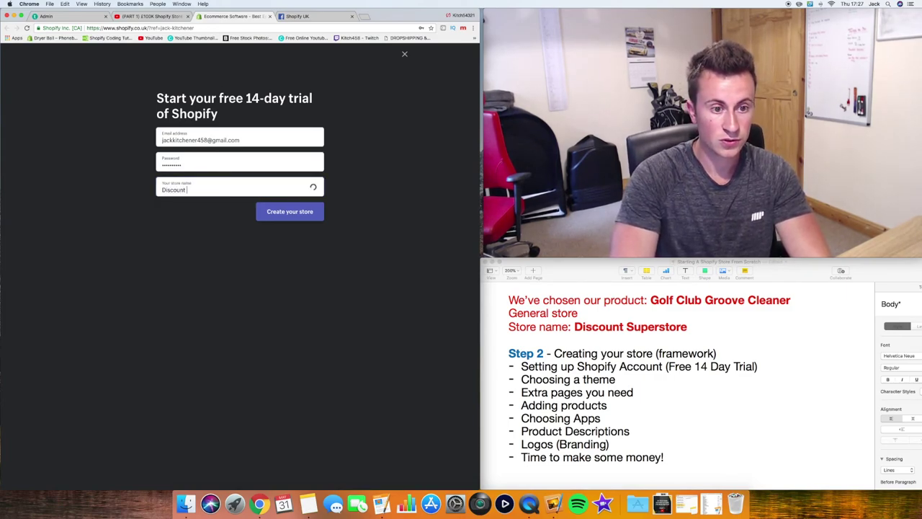
text(Superstore)
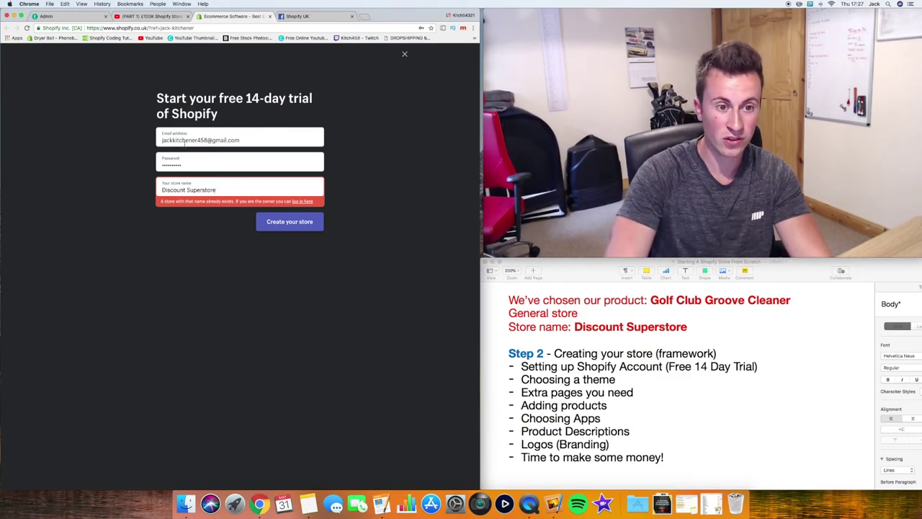
click(162, 190)
text(0)
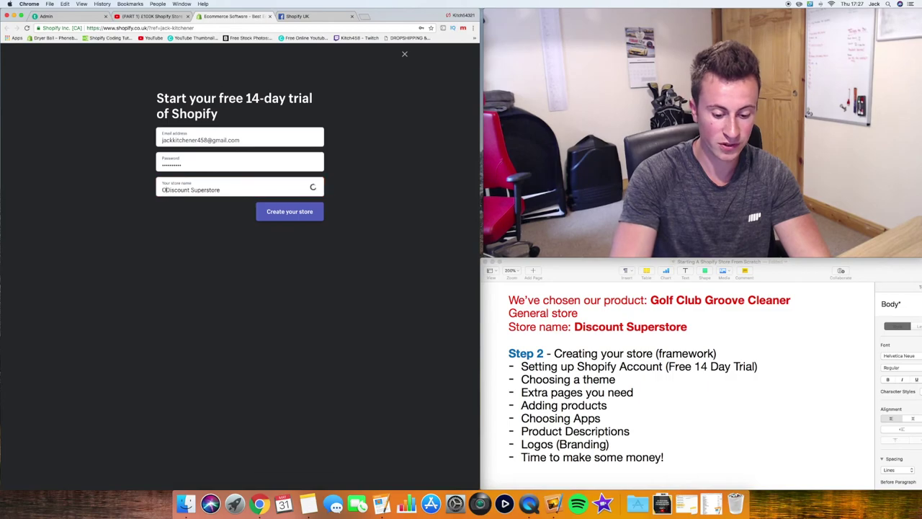
key(BackSpace)
text(Online)
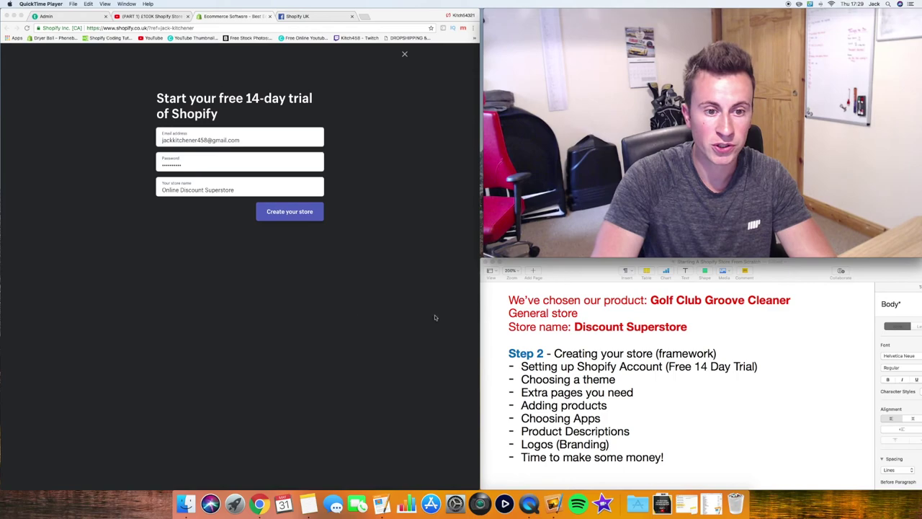
click(291, 214)
Submit the signup to create the store and save the password in the browser
click(296, 213)
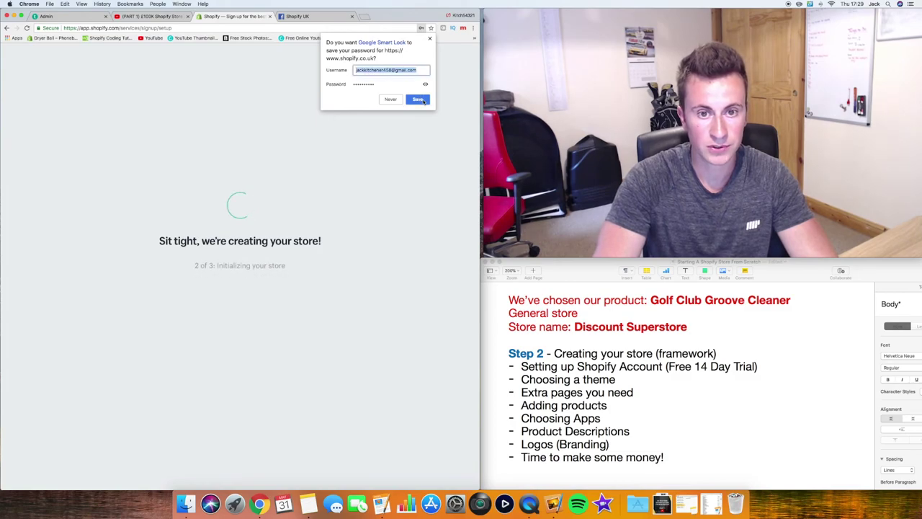
click(418, 98)
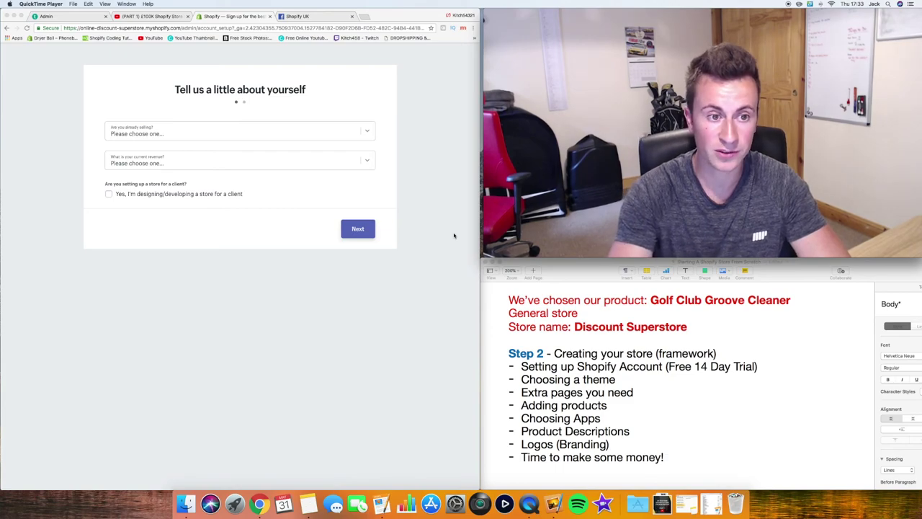
click(226, 141)
Answer not selling yet, launching in a few weeks, and $0 revenue, then continue
click(252, 137)
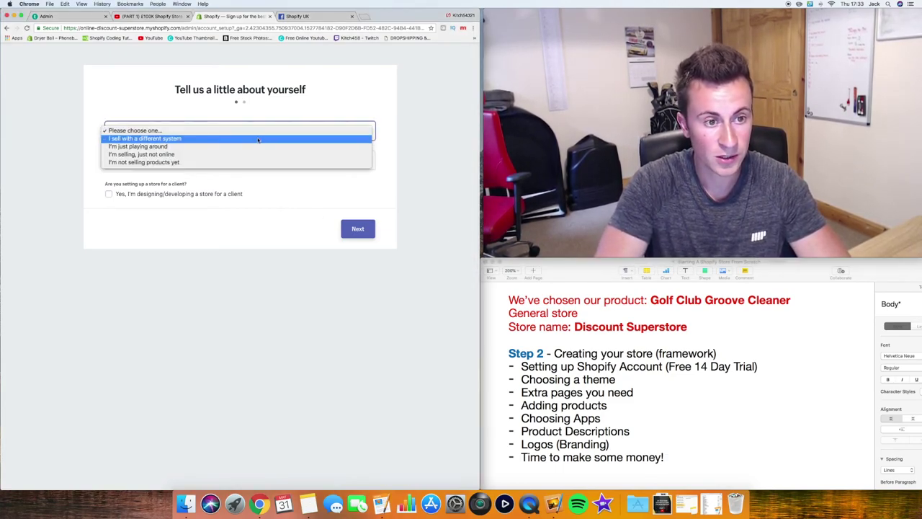
click(224, 163)
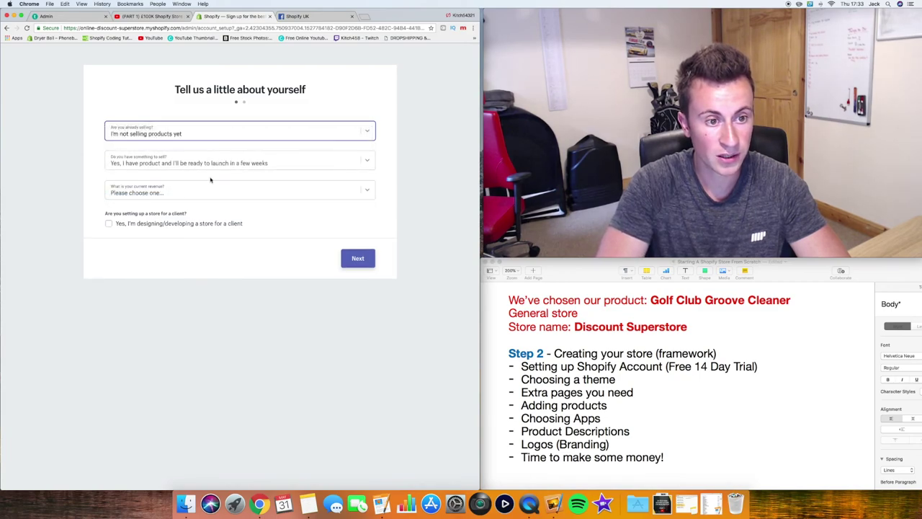
click(235, 167)
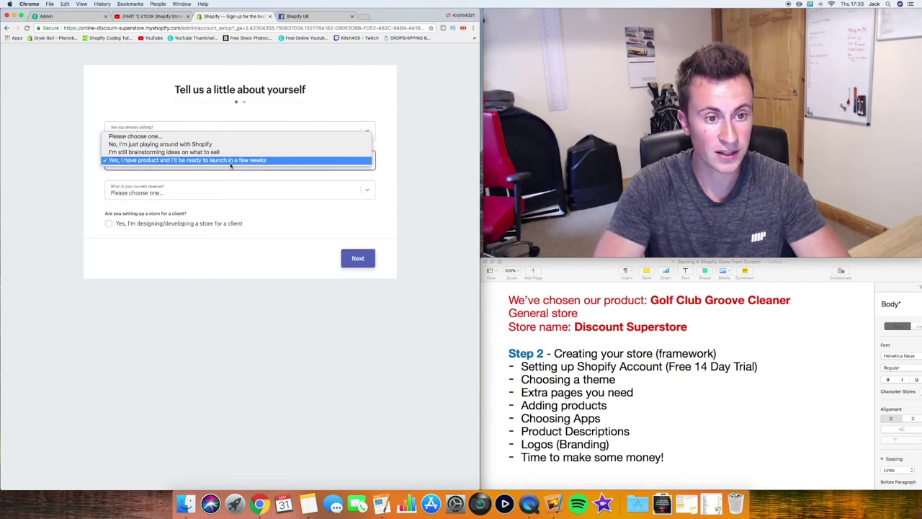
click(231, 161)
click(232, 189)
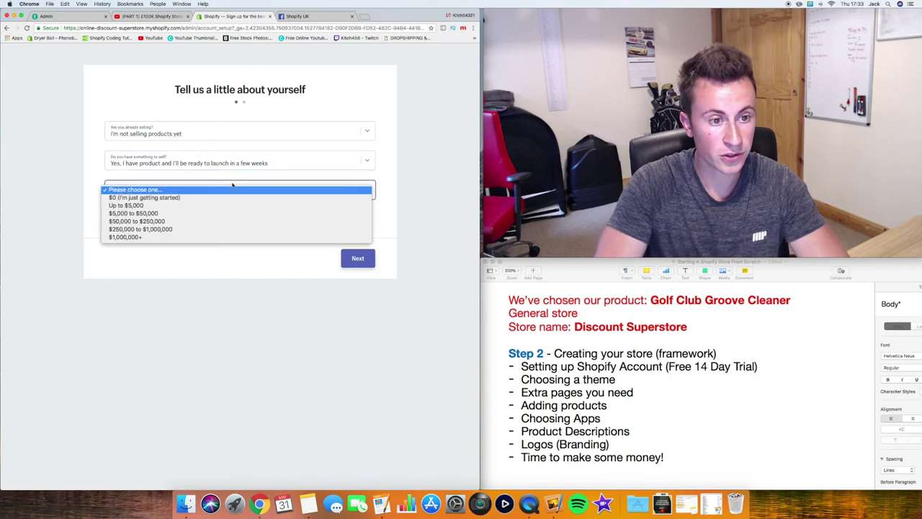
click(218, 197)
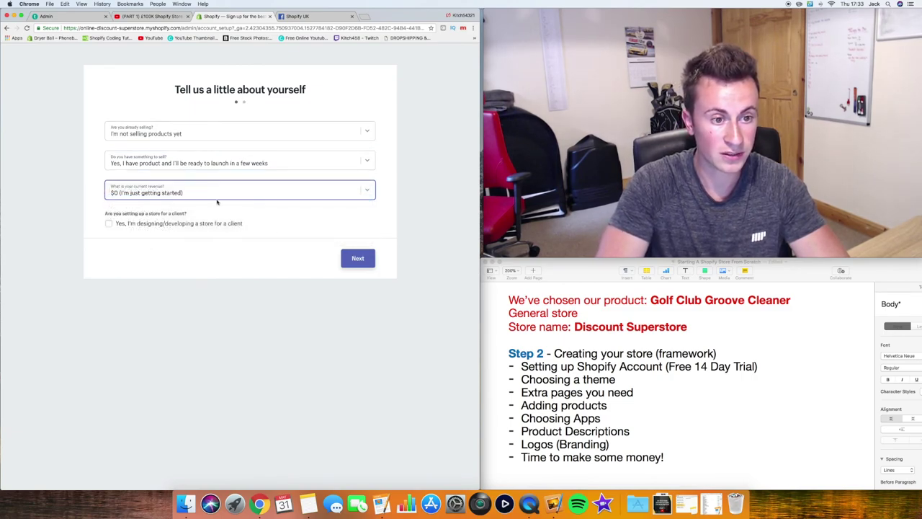
click(347, 258)
click(158, 154)
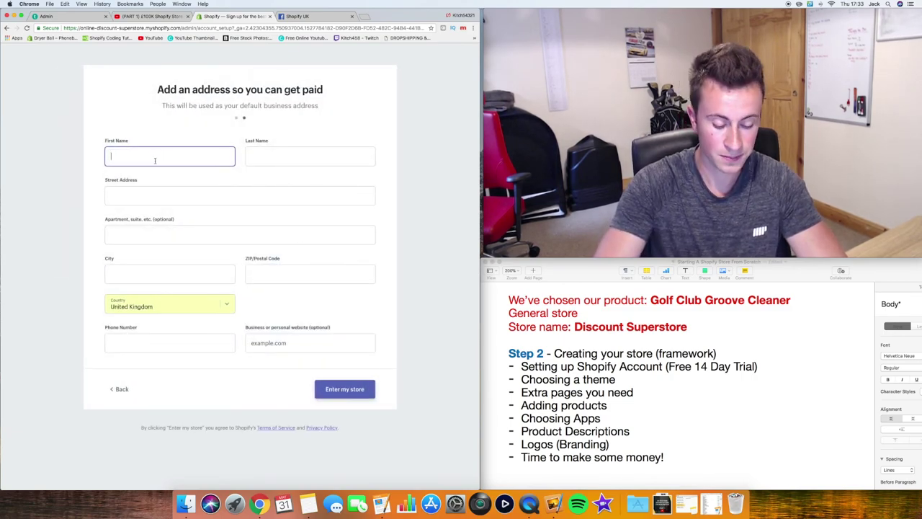
Enter the owner's first and last name on the get-paid address form
key(Tab)
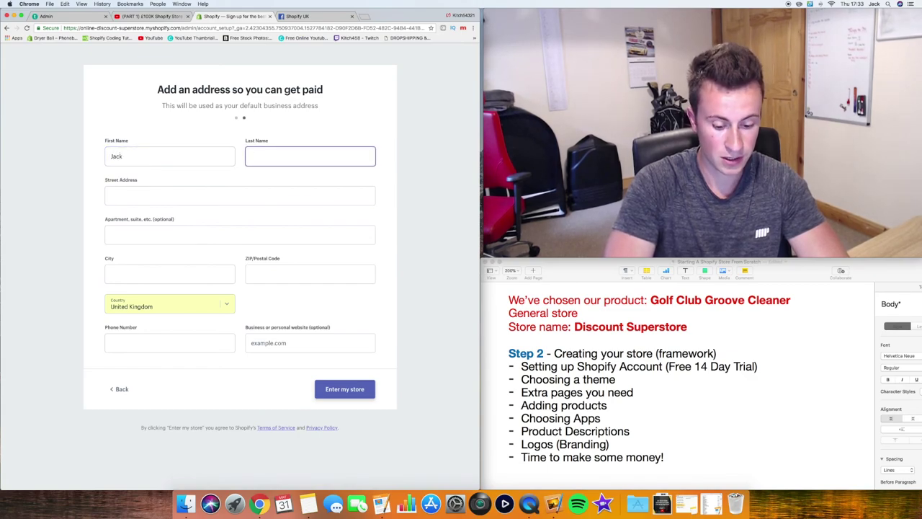
key(Tab)
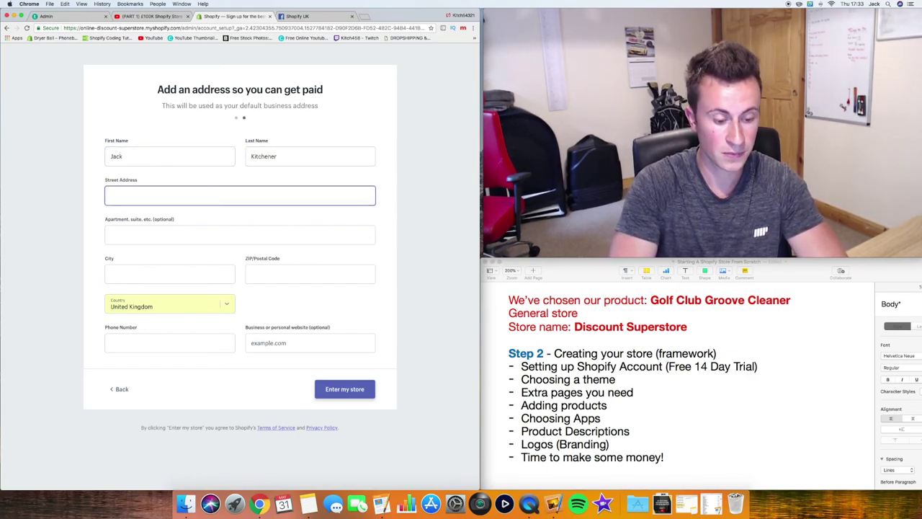
Fill in the business street address and apartment line, autofilling city and postcode
text(Shop)
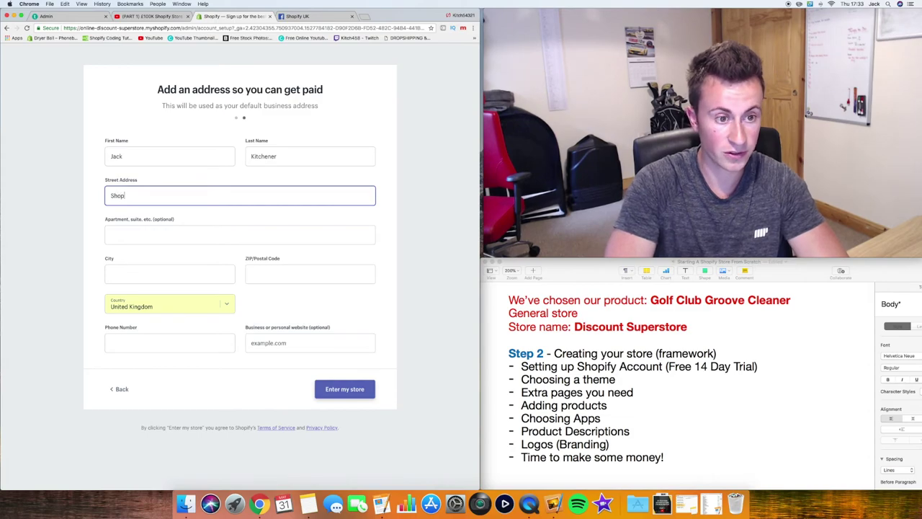
text( Omnia L)
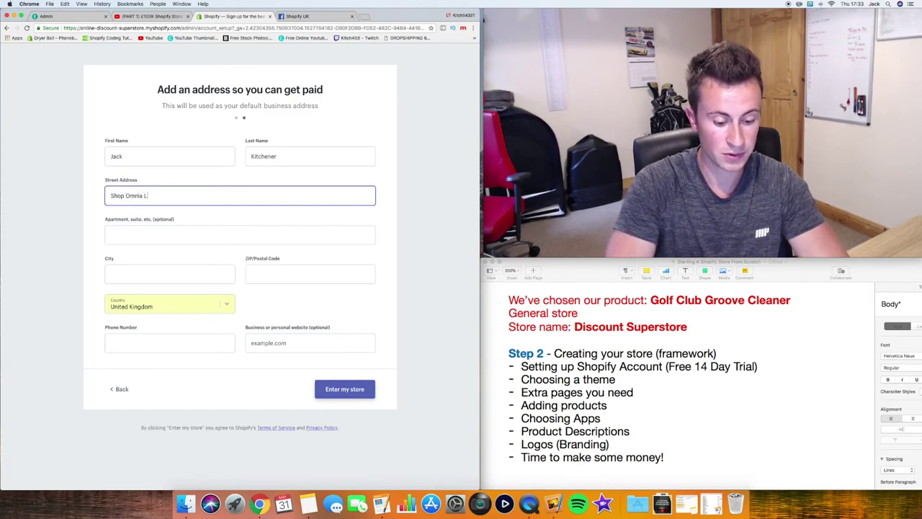
text(td)
key(Tab)
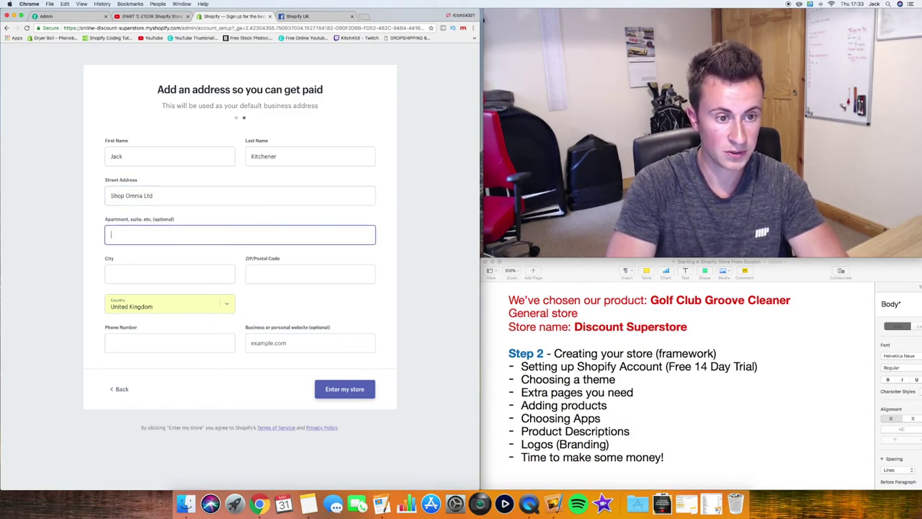
text(Fox)
key(Down)
key(Tab)
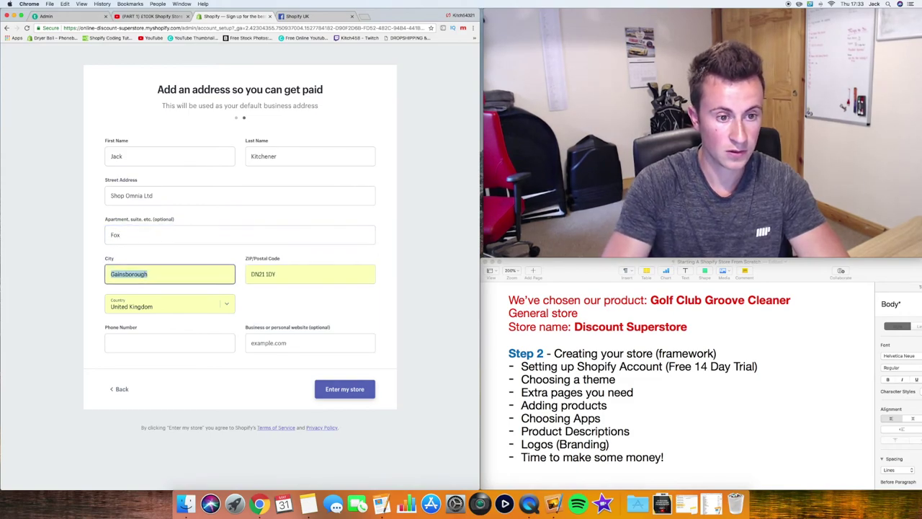
click(144, 235)
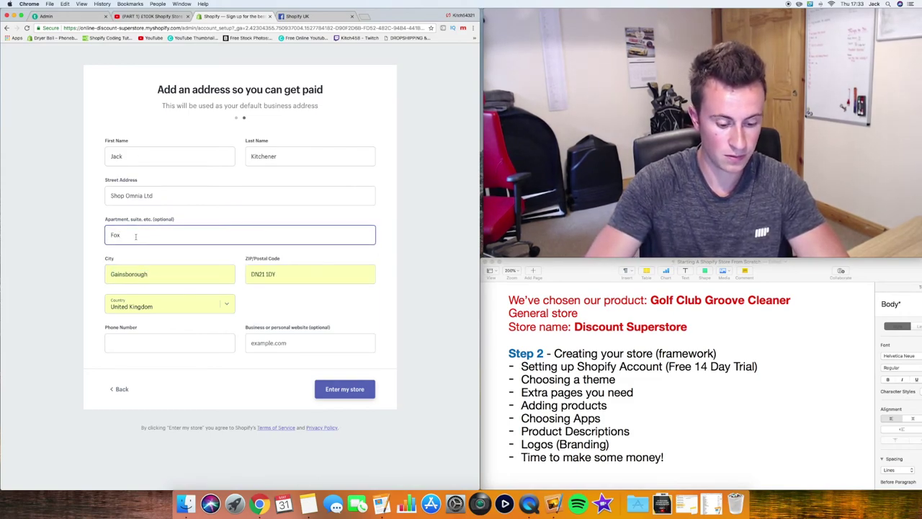
text(by La)
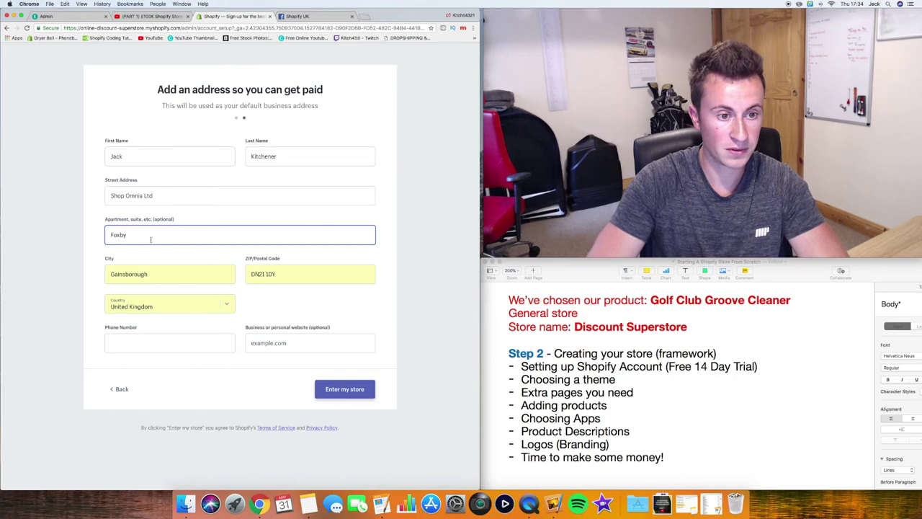
text(ne Business )
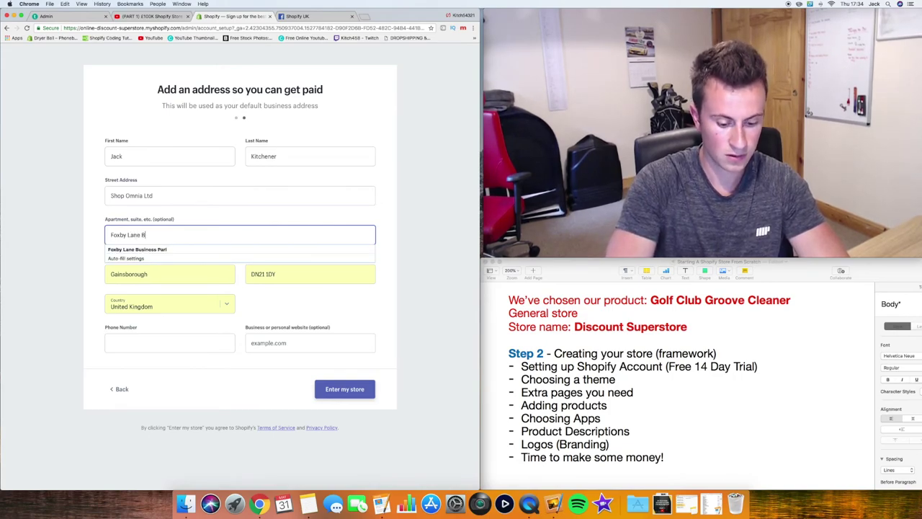
text(Park)
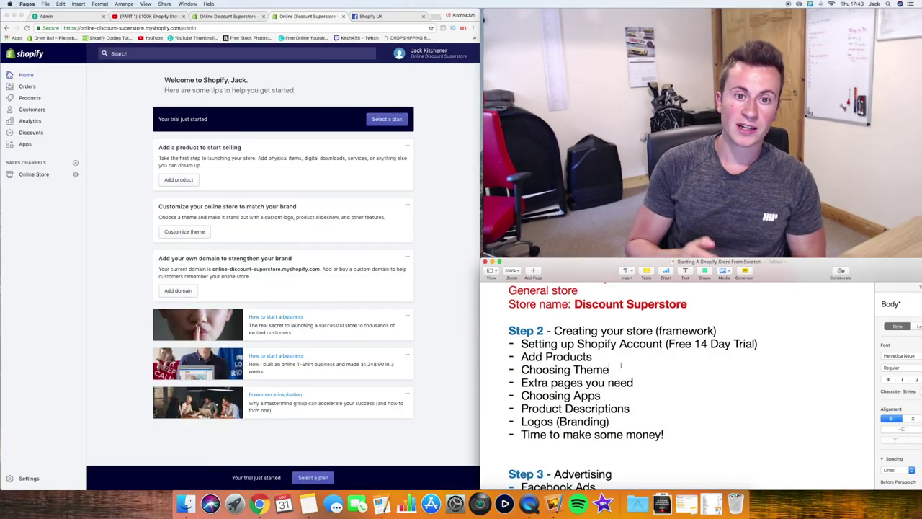
click(145, 143)
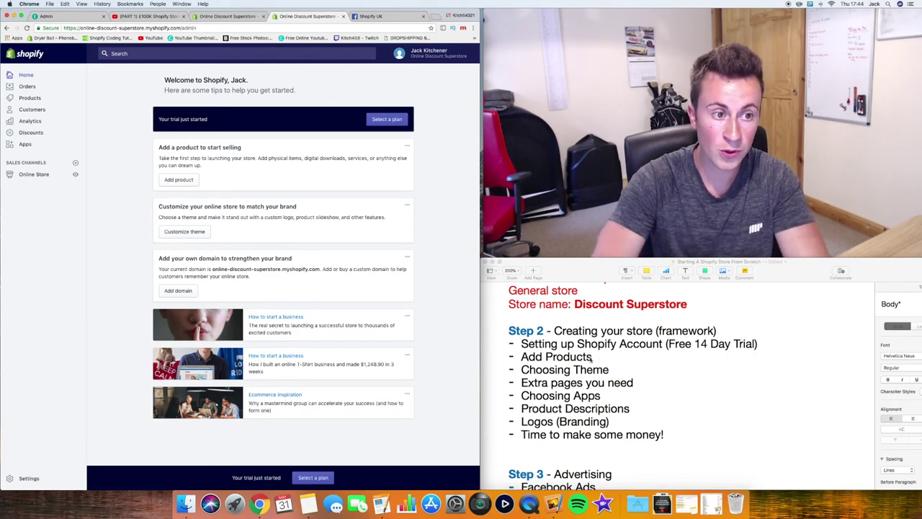
Open Products from the Shopify admin sidebar
click(30, 98)
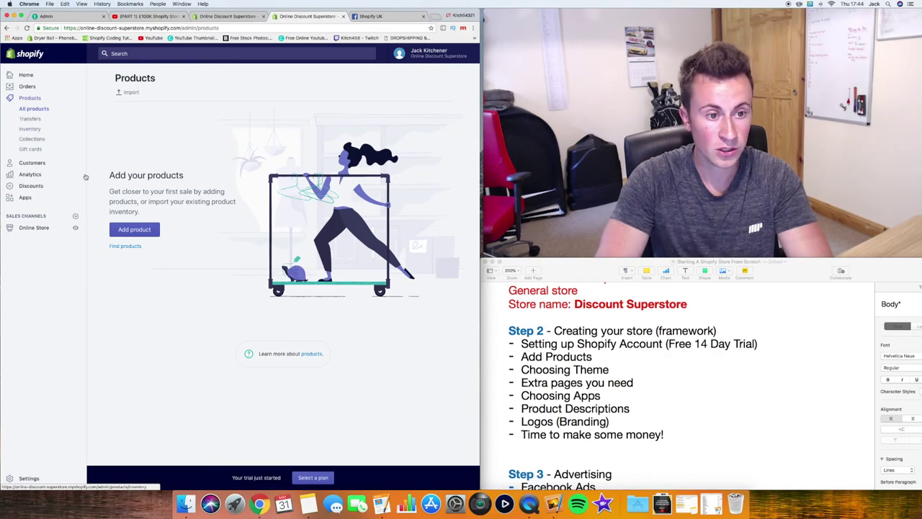
Browse the Oberlo App Store listing from Apps and start adding Oberlo to the store
click(28, 197)
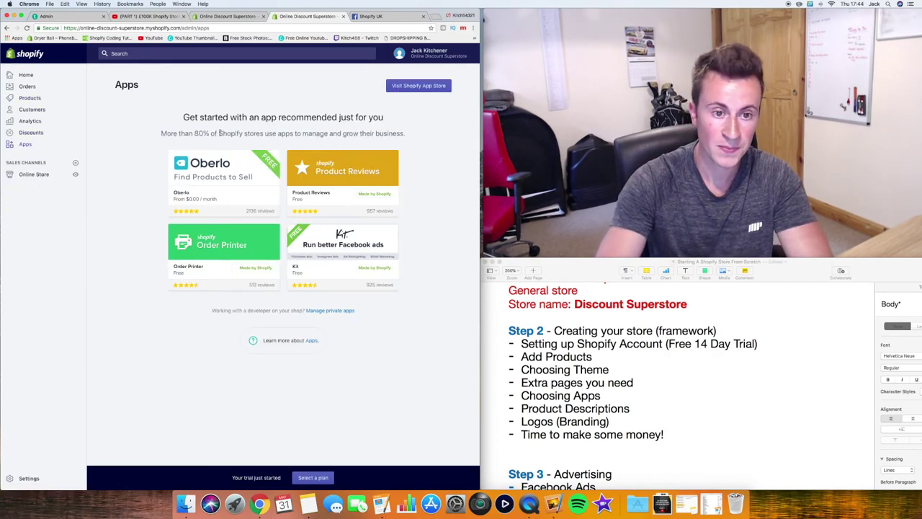
click(211, 173)
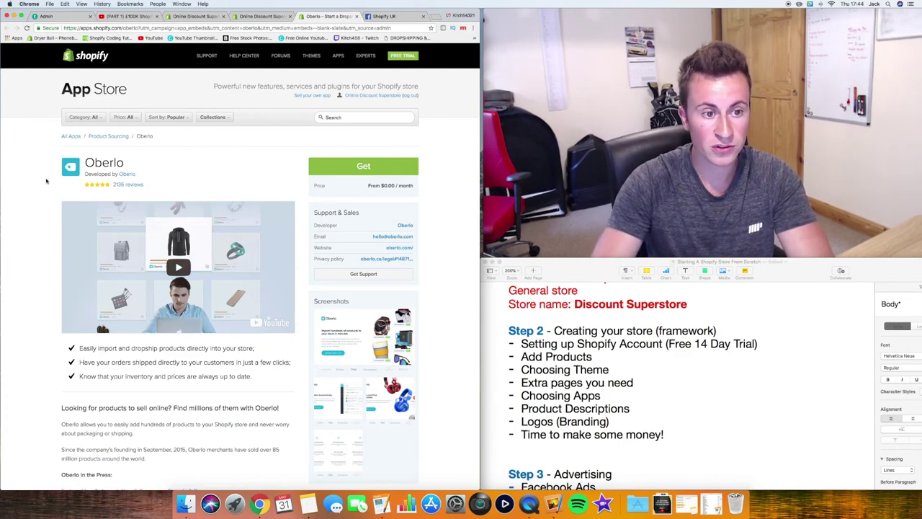
scroll(46, 181, down, 5)
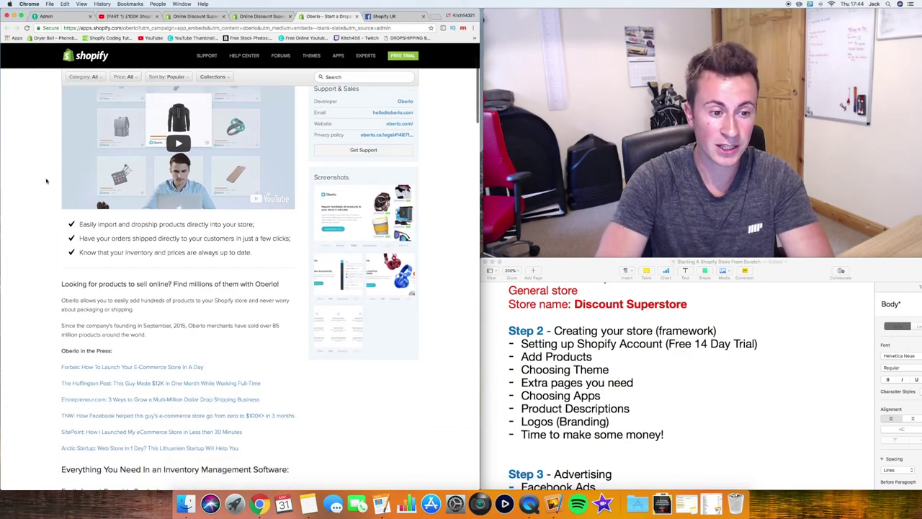
scroll(46, 181, down, 20)
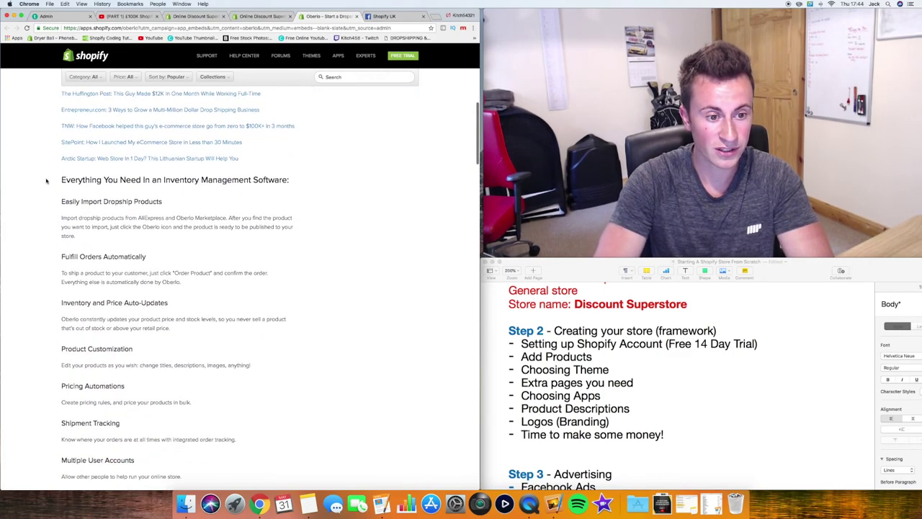
scroll(46, 180, down, 10)
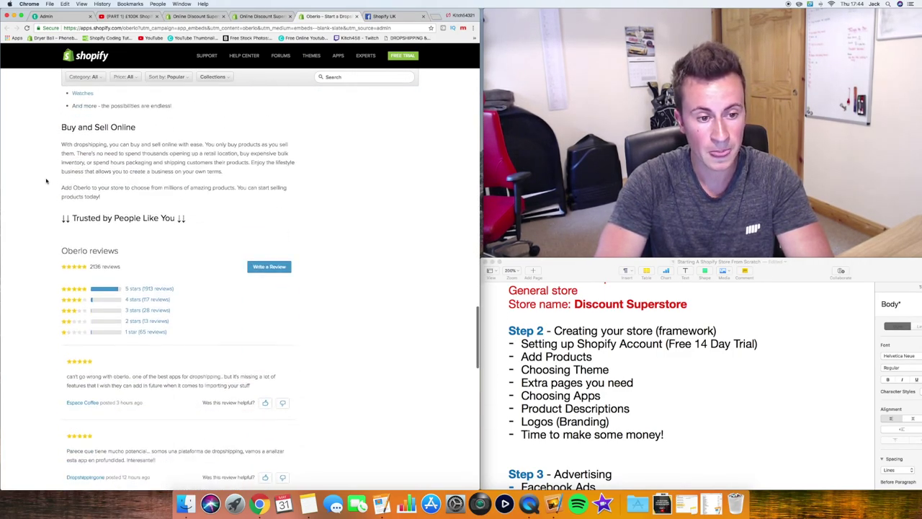
scroll(46, 181, up, 20)
scroll(46, 181, up, 10)
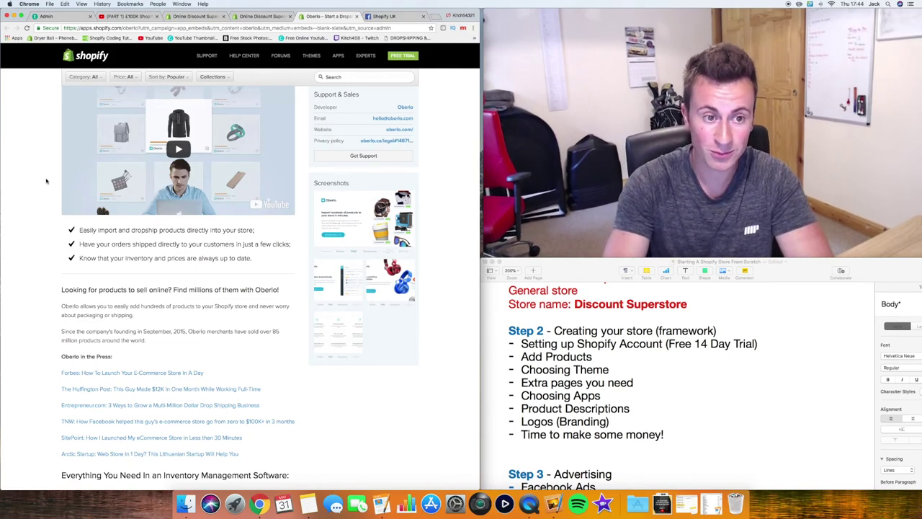
scroll(46, 181, up, 3)
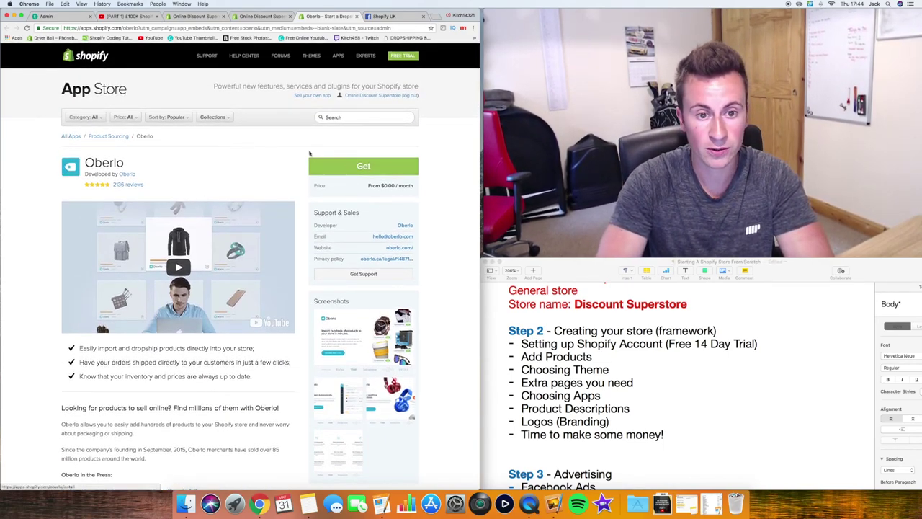
click(379, 167)
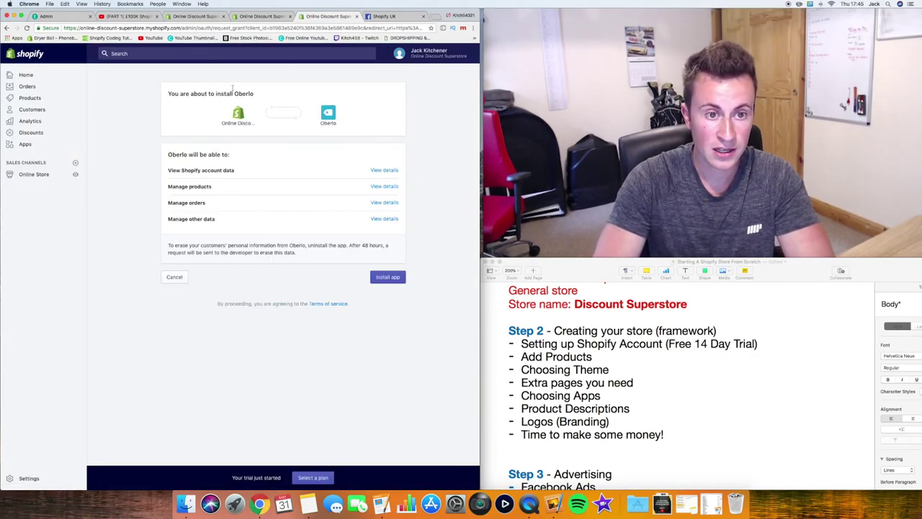
Approve the Oberlo install on the permissions page
click(390, 278)
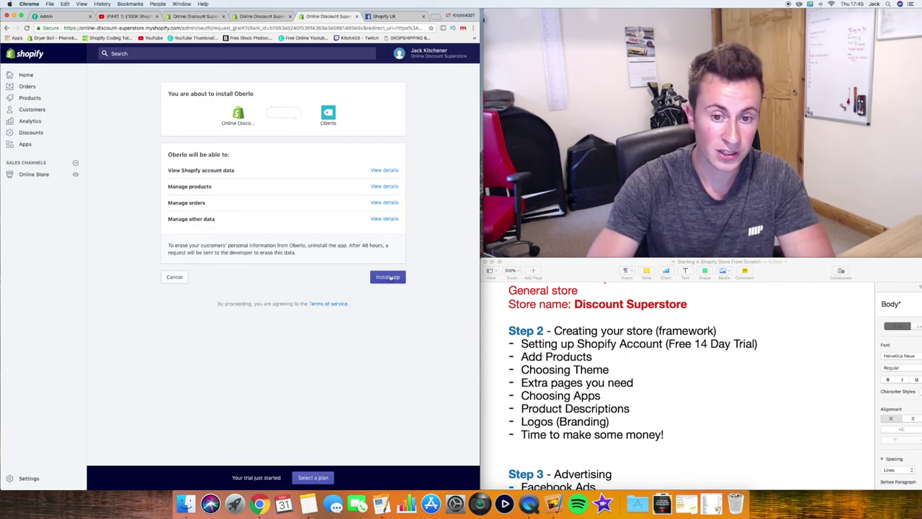
click(390, 277)
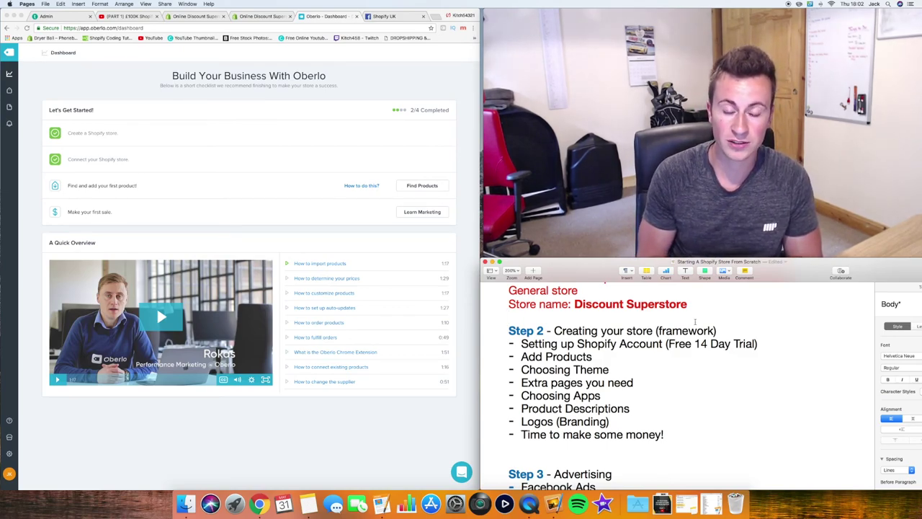
Let the Oberlo dashboard load at 2/4 setup steps, then return to the browser
mouse_move(495, 43)
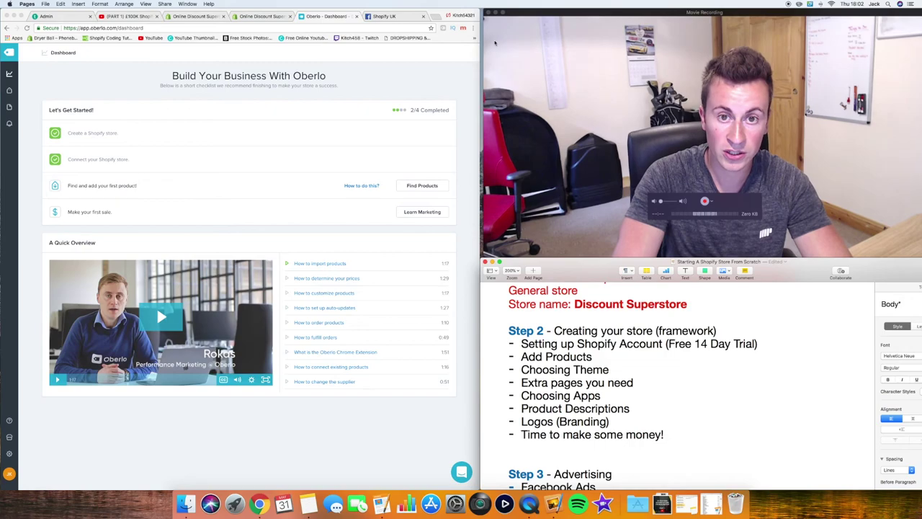
click(207, 67)
Search the web for the Oberlo Chrome extension and open its Chrome Web Store page
key(super+t)
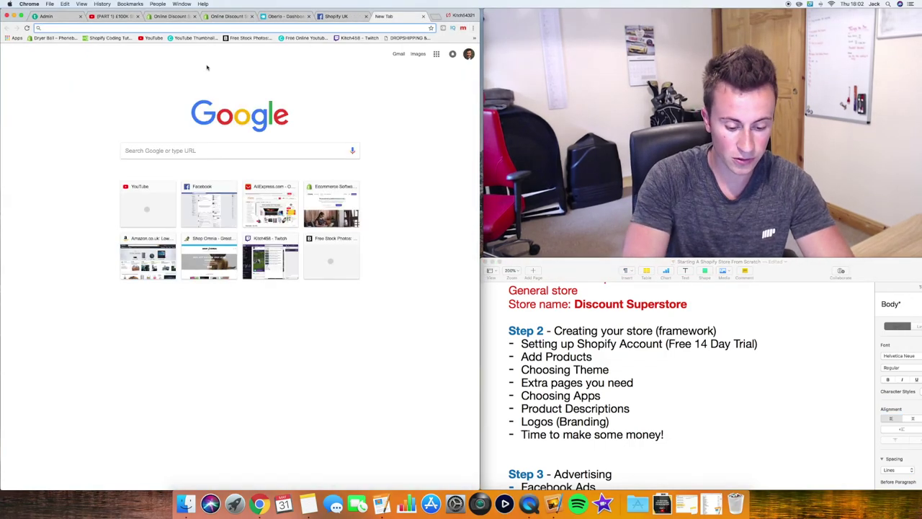
text(oberlo chrome extension)
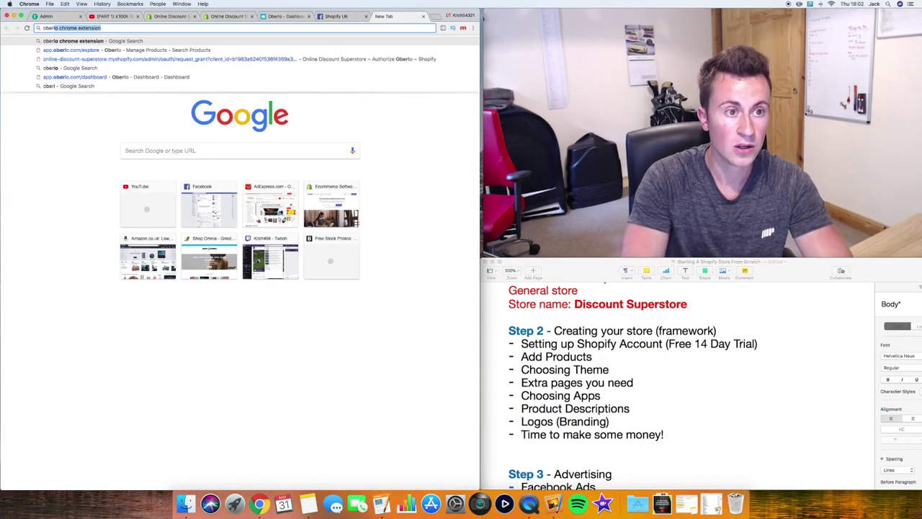
key(Return)
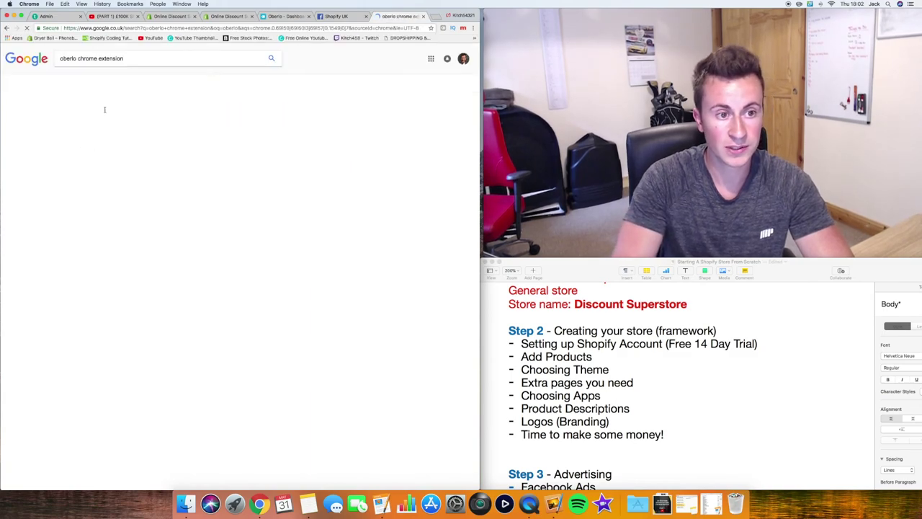
click(101, 112)
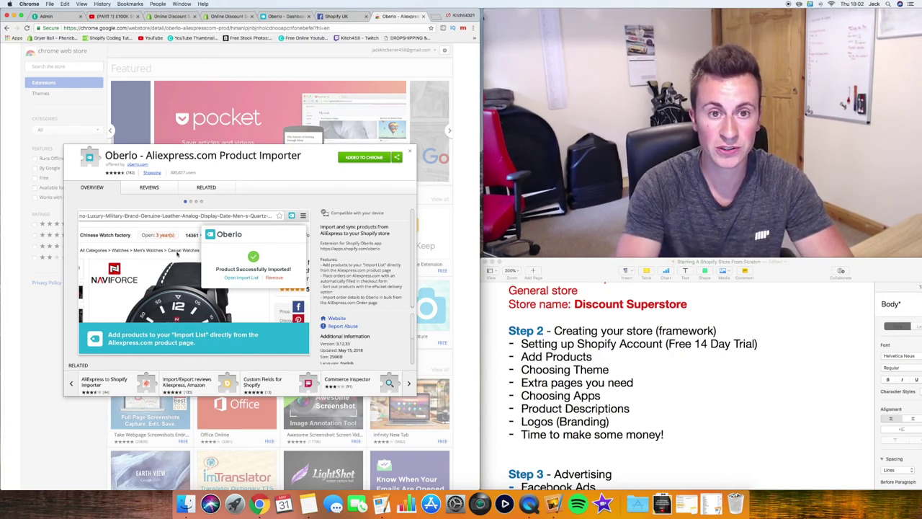
click(309, 28)
Search AliExpress for 'golf groove sharpener', sort by orders, and import the top seller into Oberlo
text(aliexpress.com)
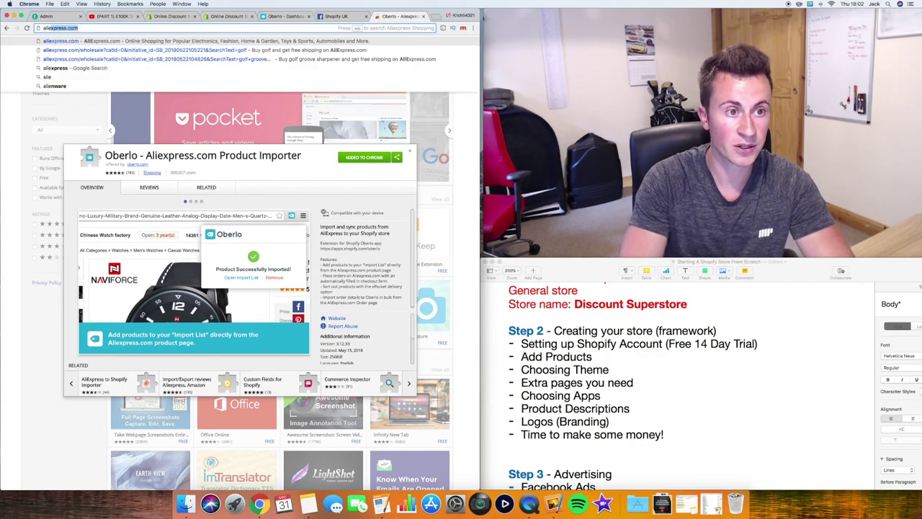
key(Return)
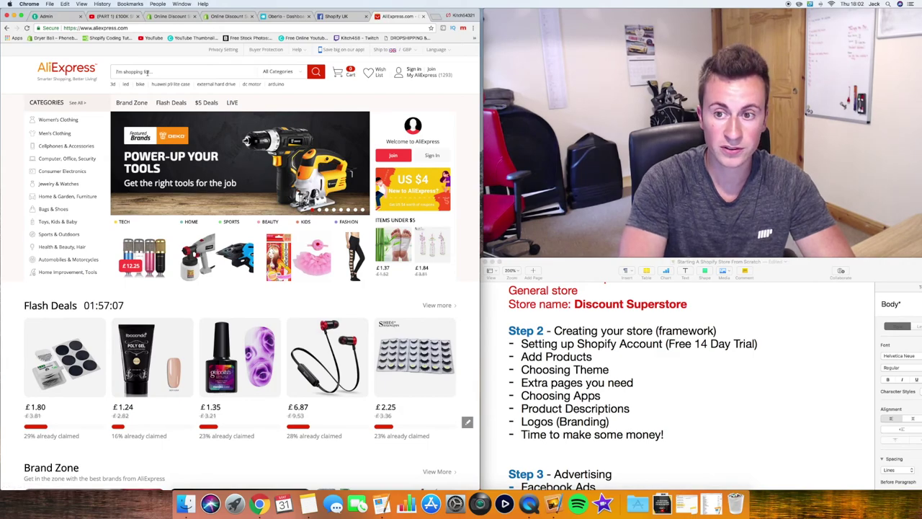
click(146, 72)
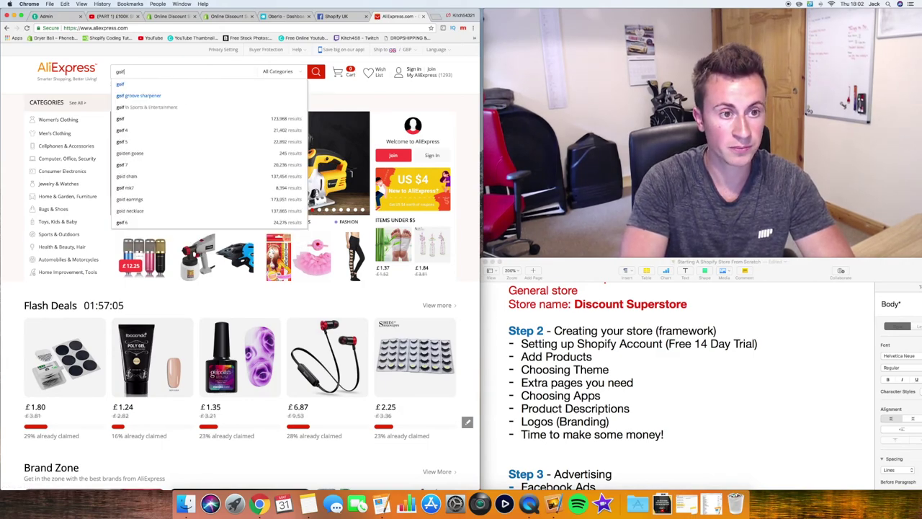
text(golf groove sharpener)
key(Return)
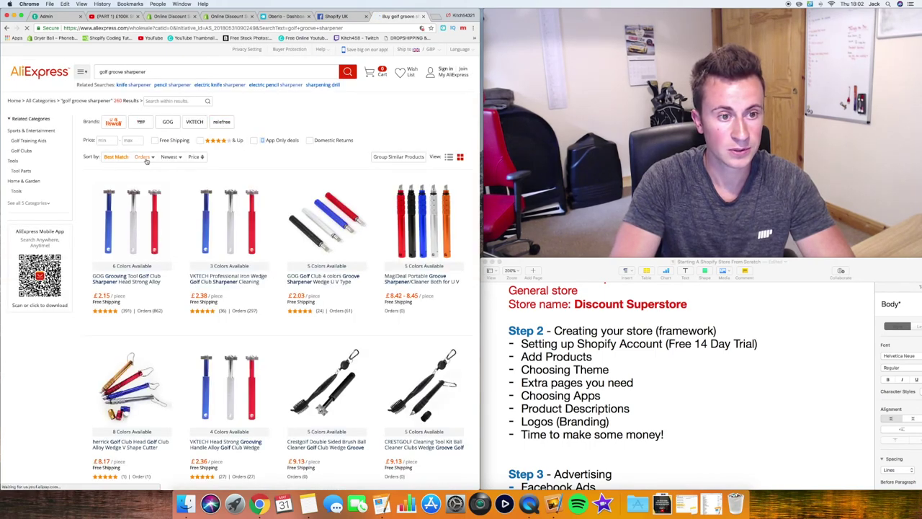
click(143, 157)
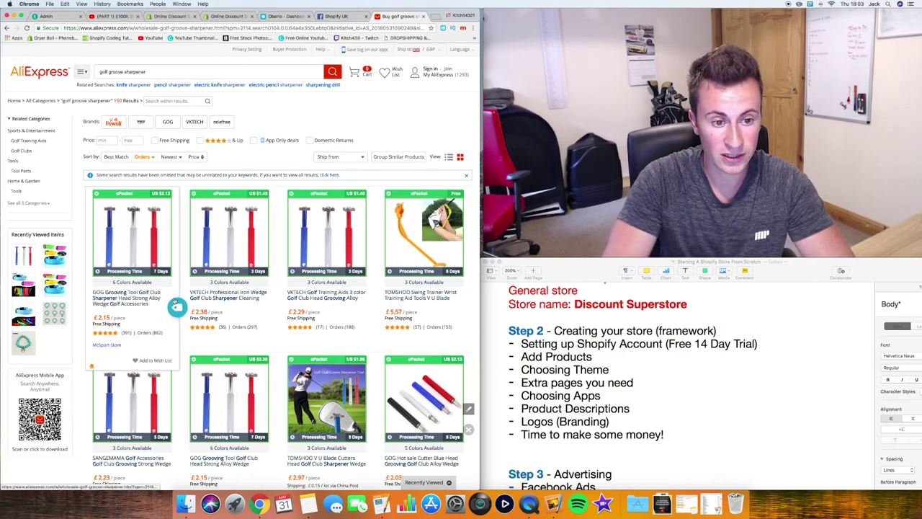
click(175, 308)
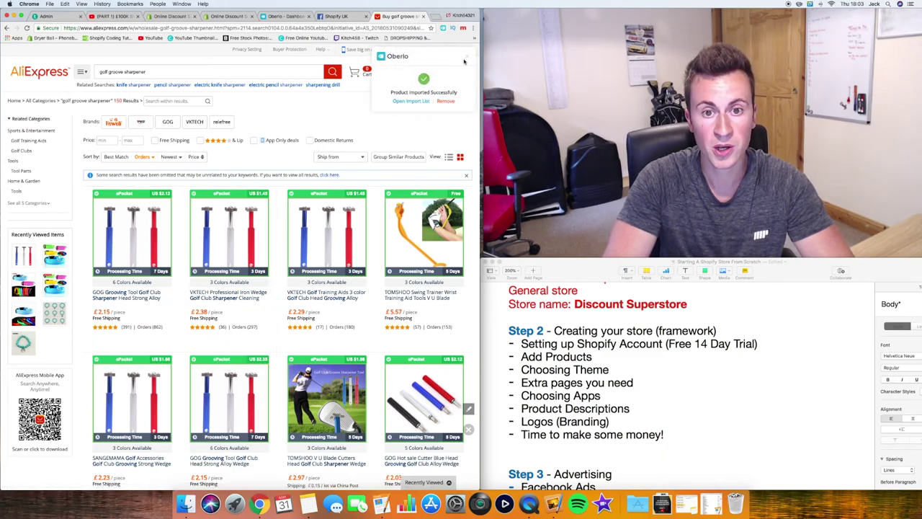
Open Oberlo's Import List to show the imported golf club grooving tool
click(276, 18)
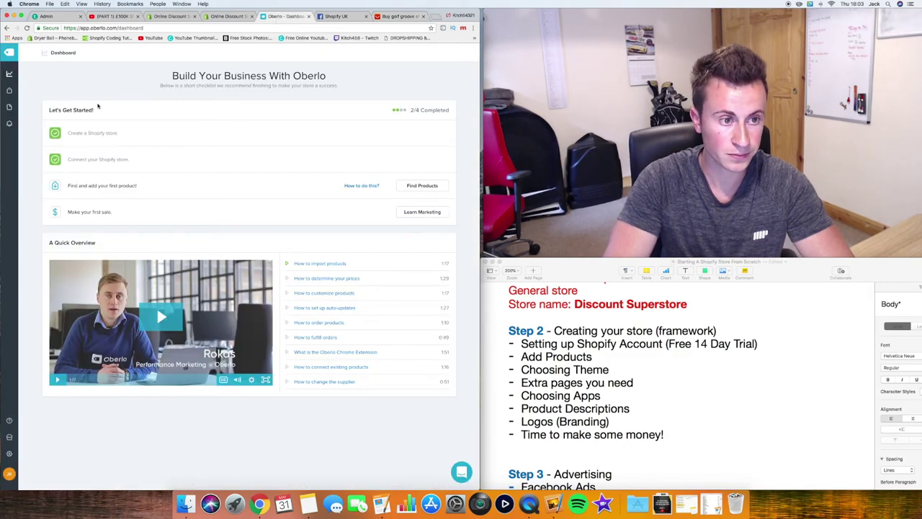
mouse_move(9, 92)
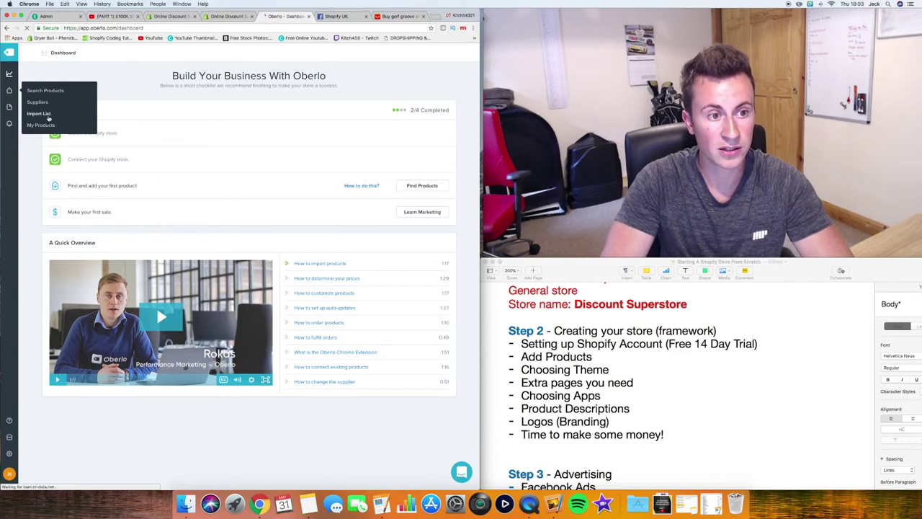
click(48, 117)
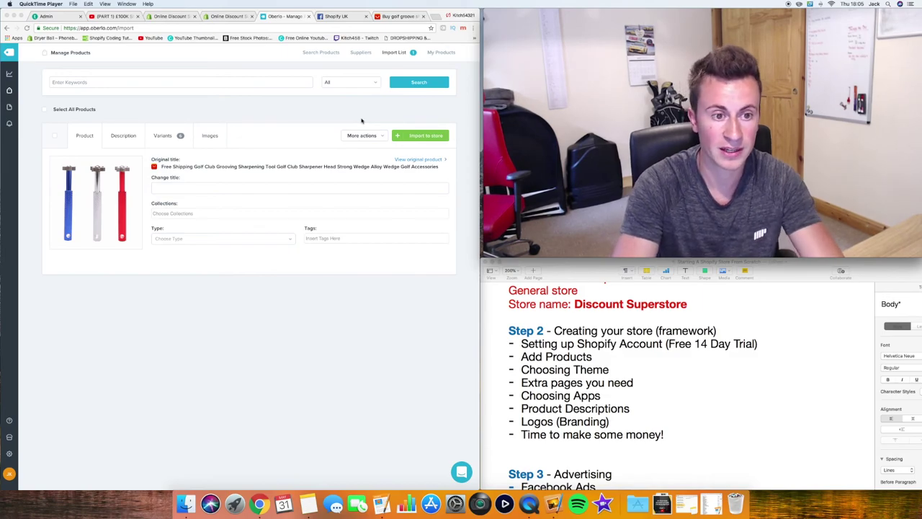
click(203, 187)
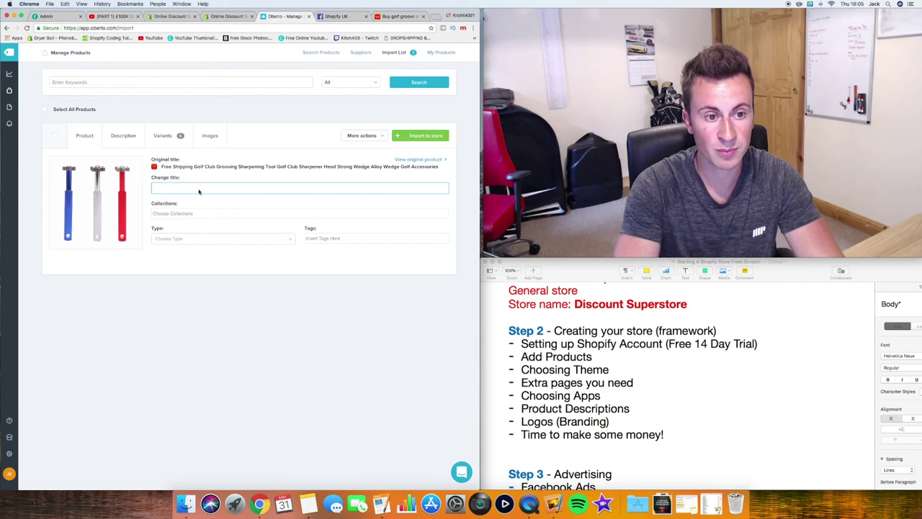
Retitle the product 'Golf Club Groove Cleaner' and set its type to Golf
text(Golf)
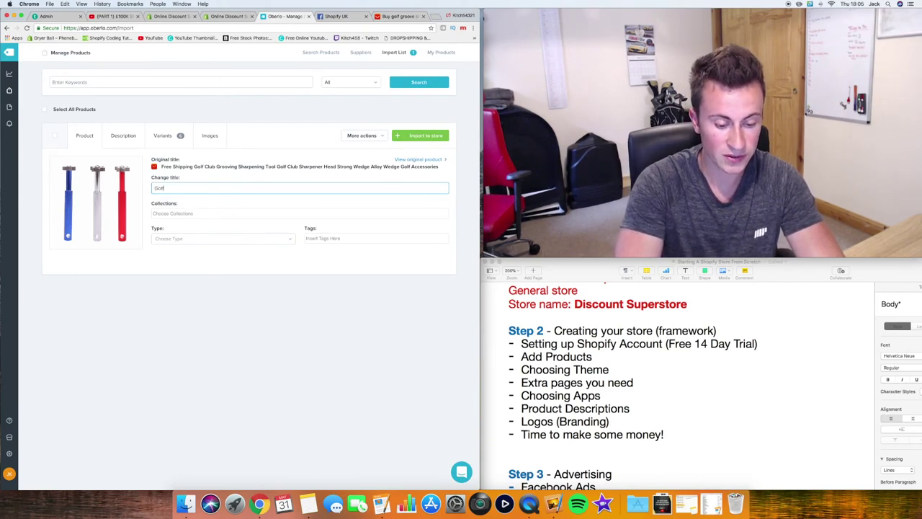
text( Club Gr)
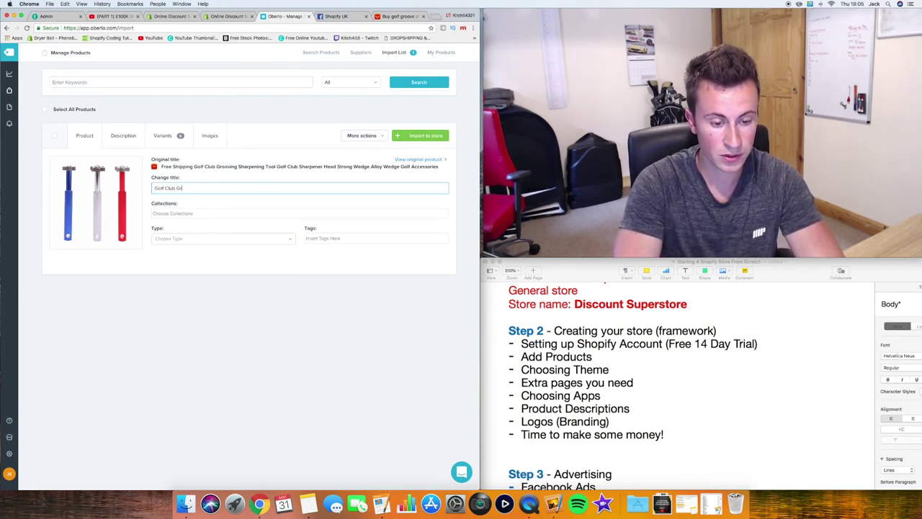
text(oove )
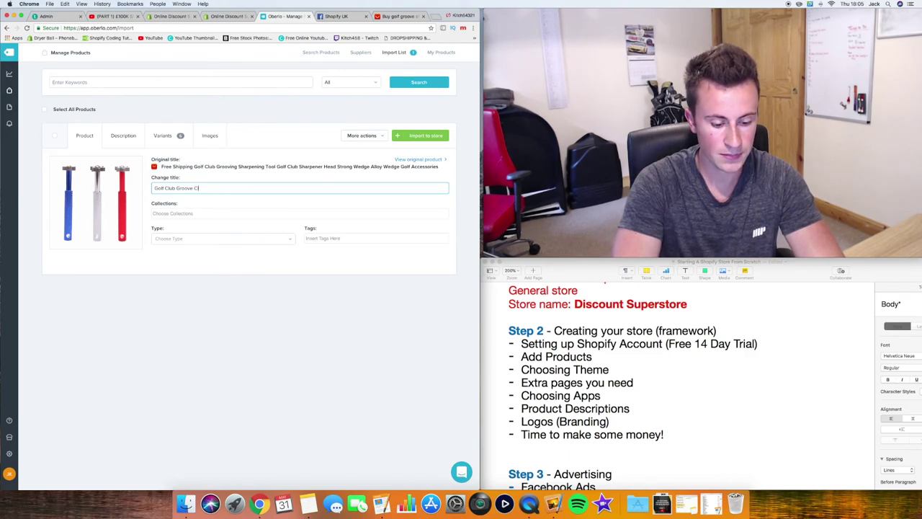
text(Cleaner)
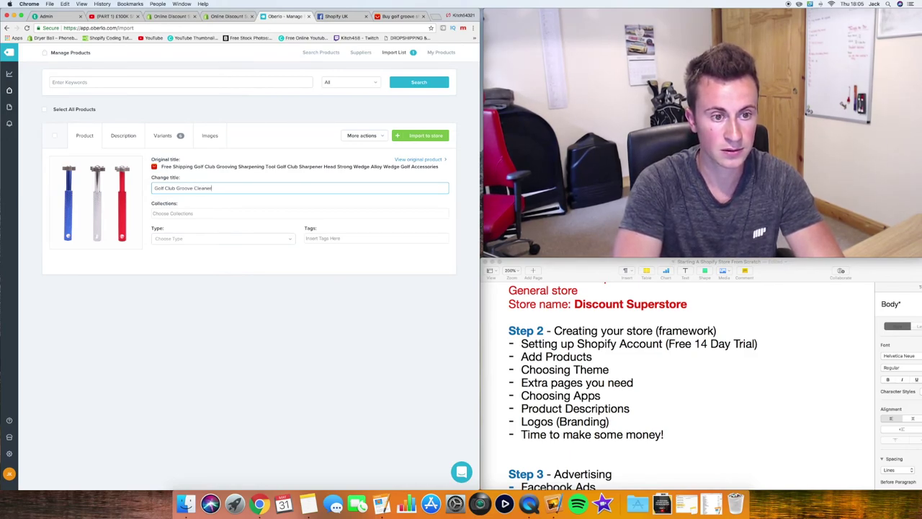
key(Tab)
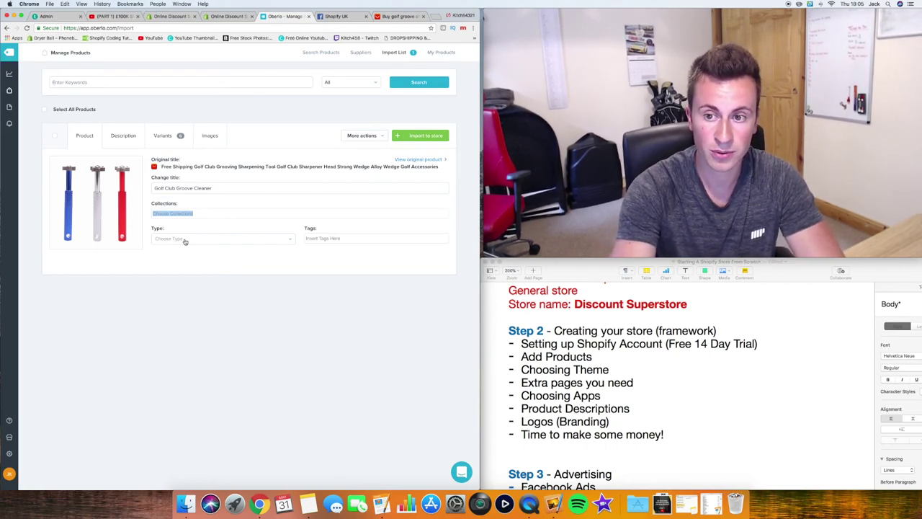
click(185, 242)
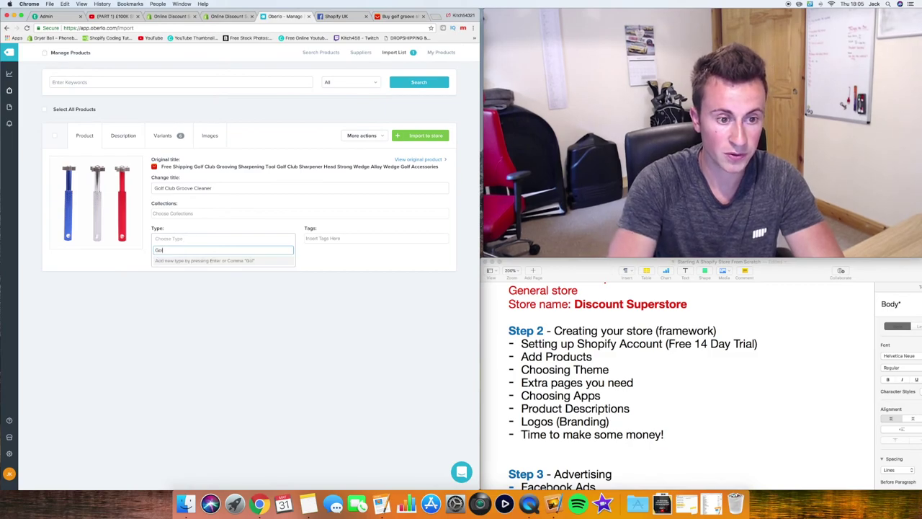
key(Tab)
click(181, 243)
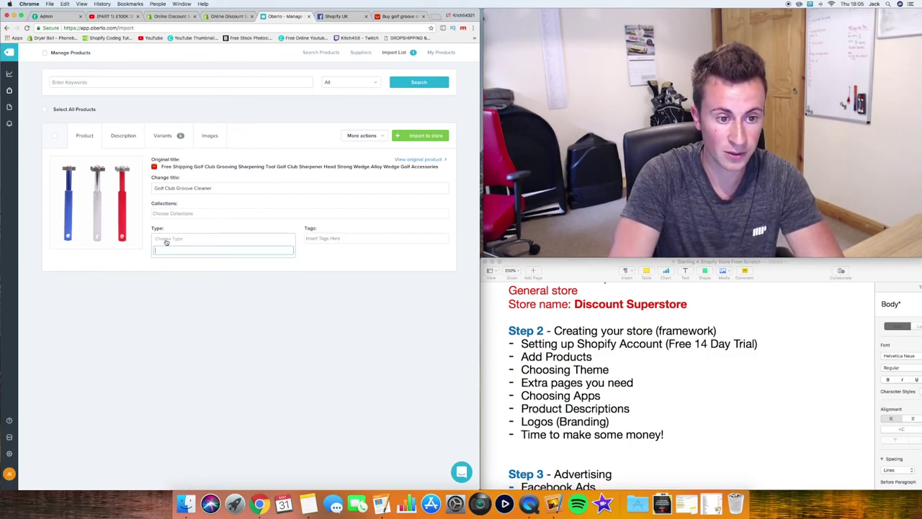
text(Golf)
key(Return)
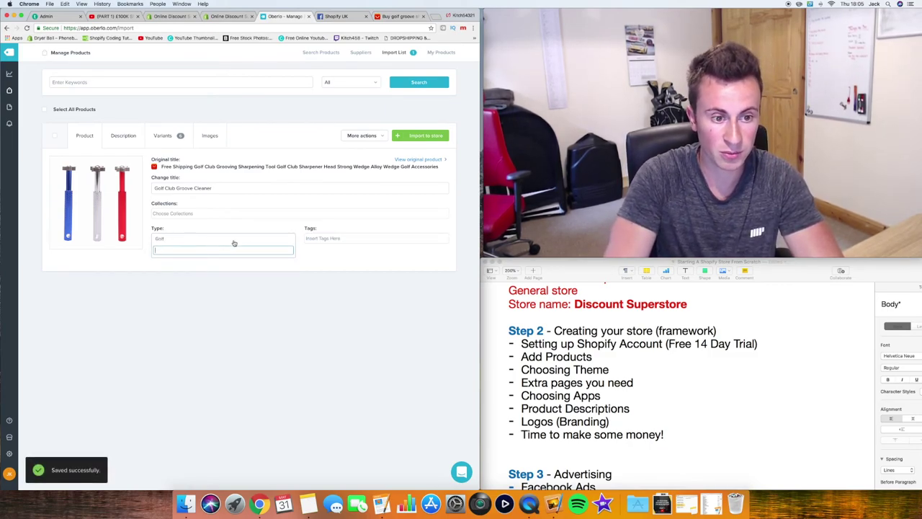
Add the tag 'Golf' to the product and bring up its description
click(328, 241)
text(Golf)
key(Return)
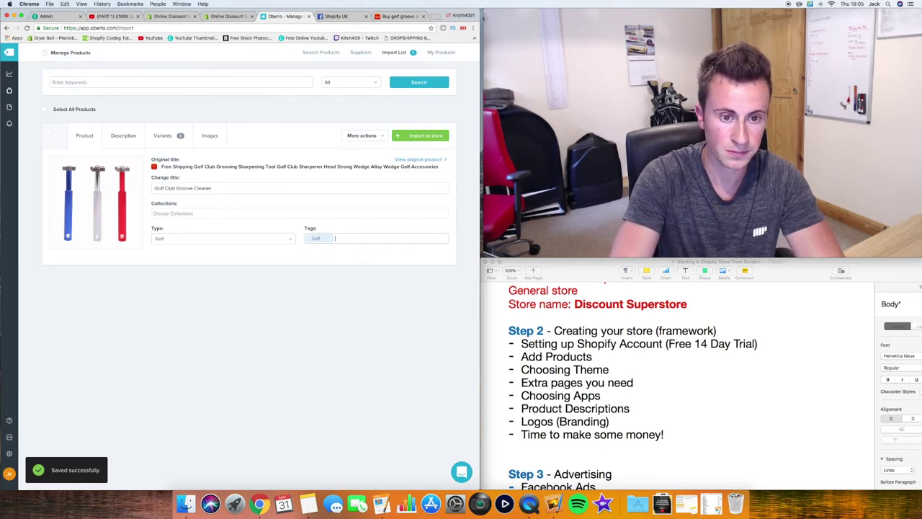
click(128, 140)
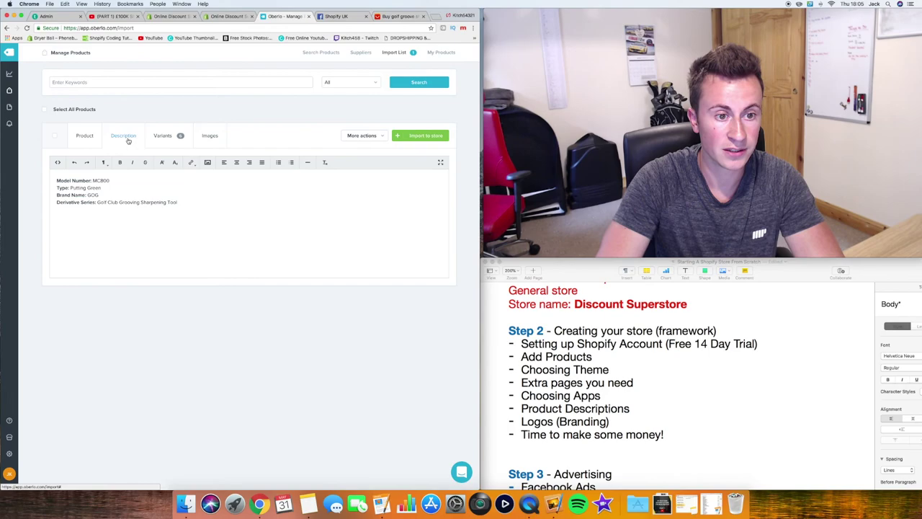
click(225, 212)
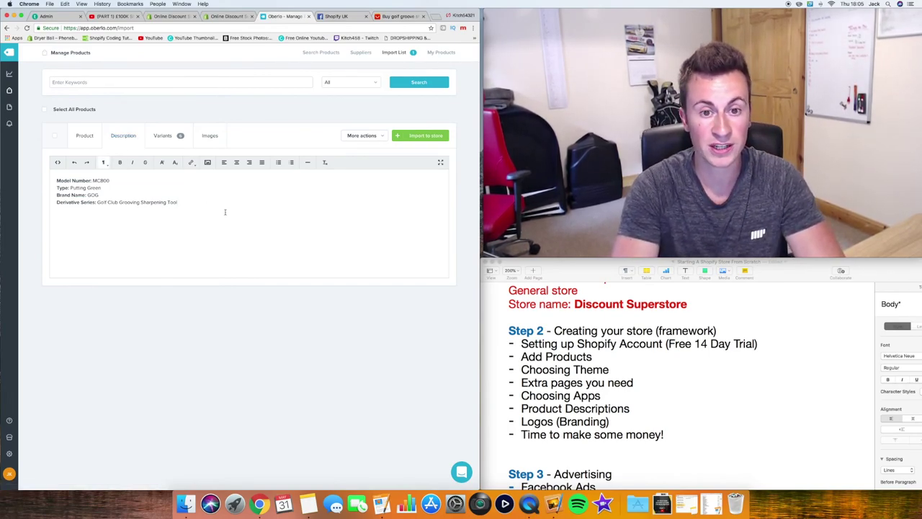
drag(224, 212, 56, 174)
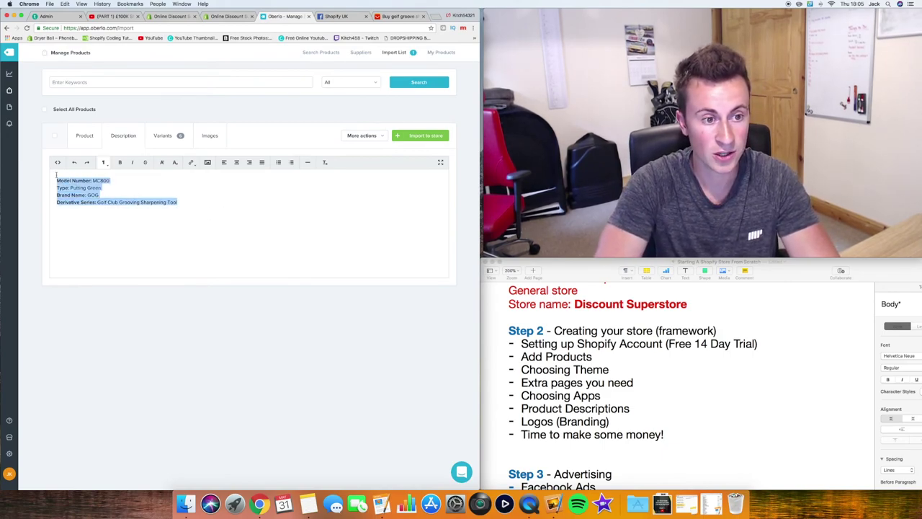
click(173, 215)
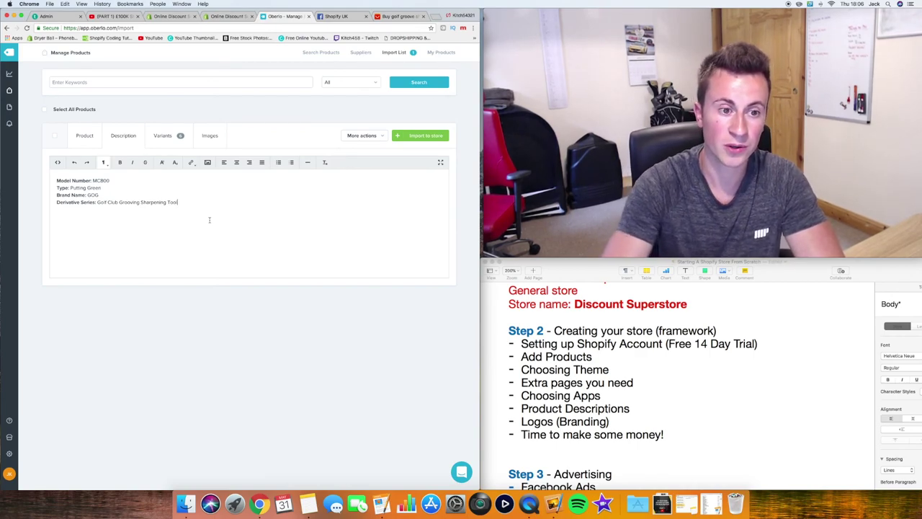
Open Shop Omnia's LED Light Up Flashing Collar page in a new tab and select its description
click(432, 15)
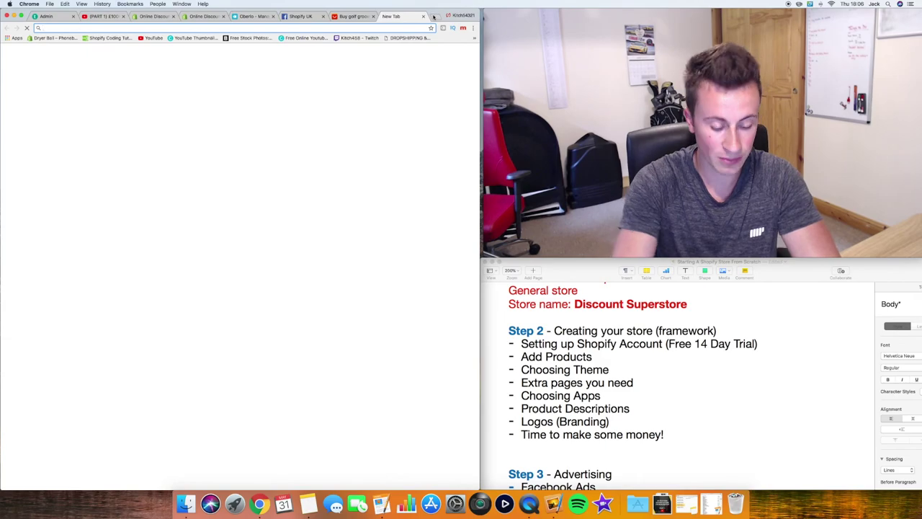
text(shopo)
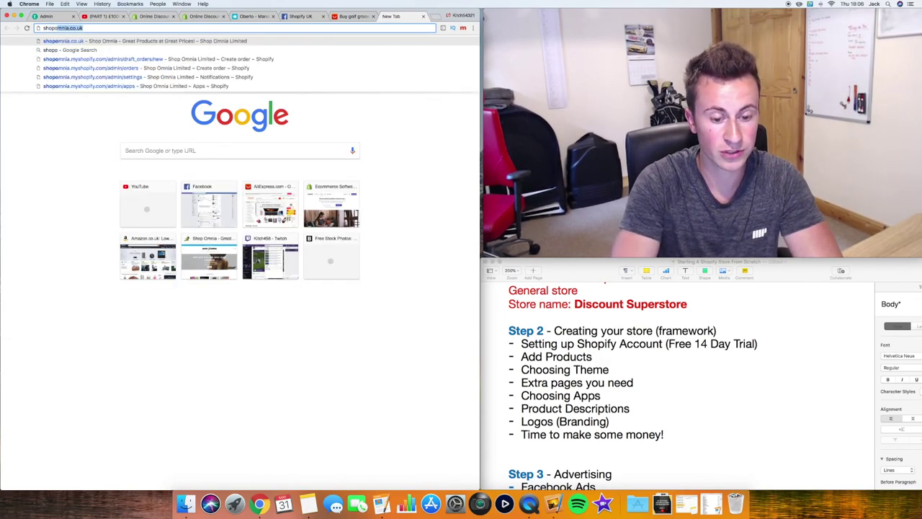
key(Return)
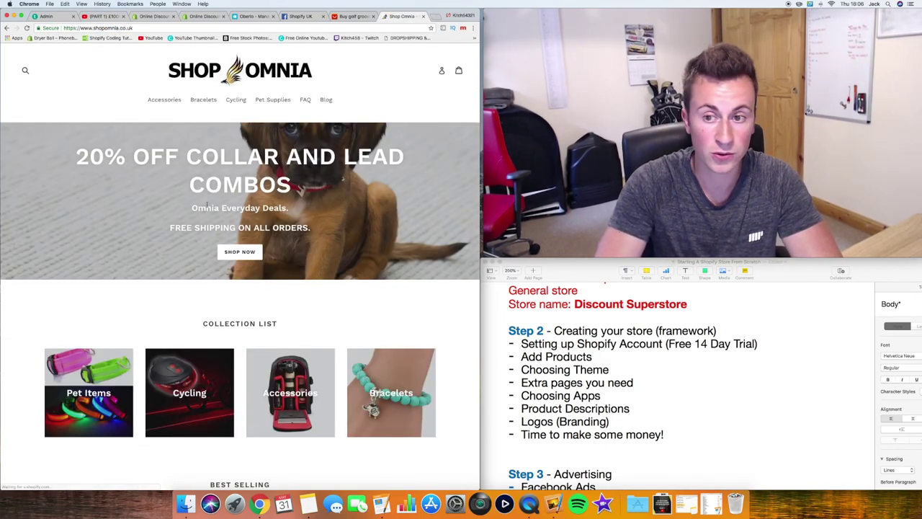
scroll(162, 290, down, 6)
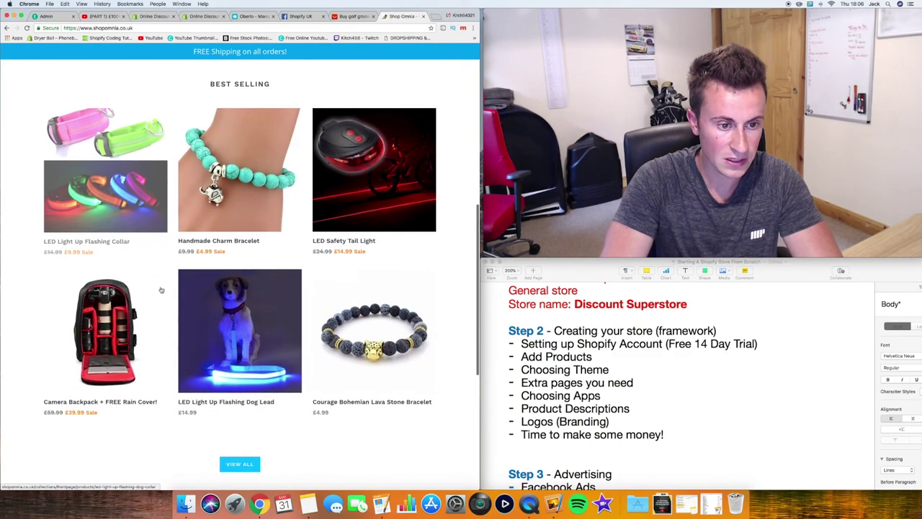
click(118, 210)
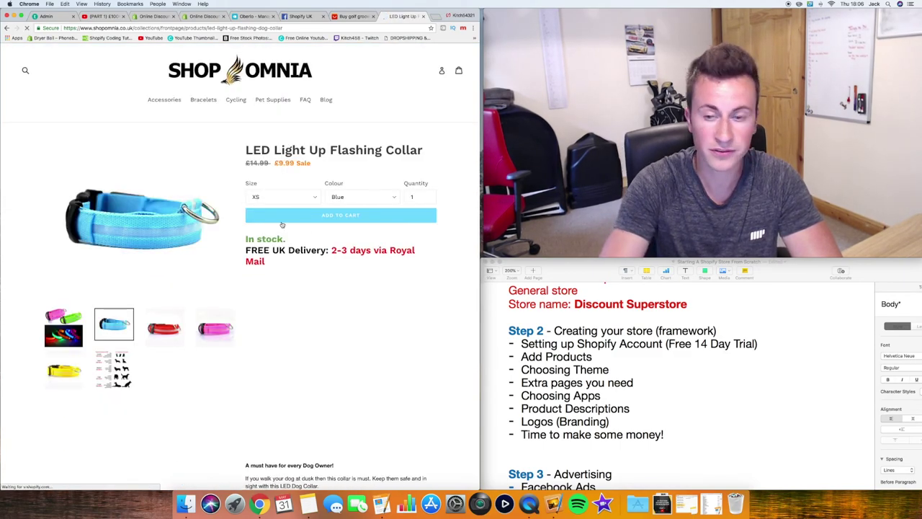
scroll(312, 133, down, 2)
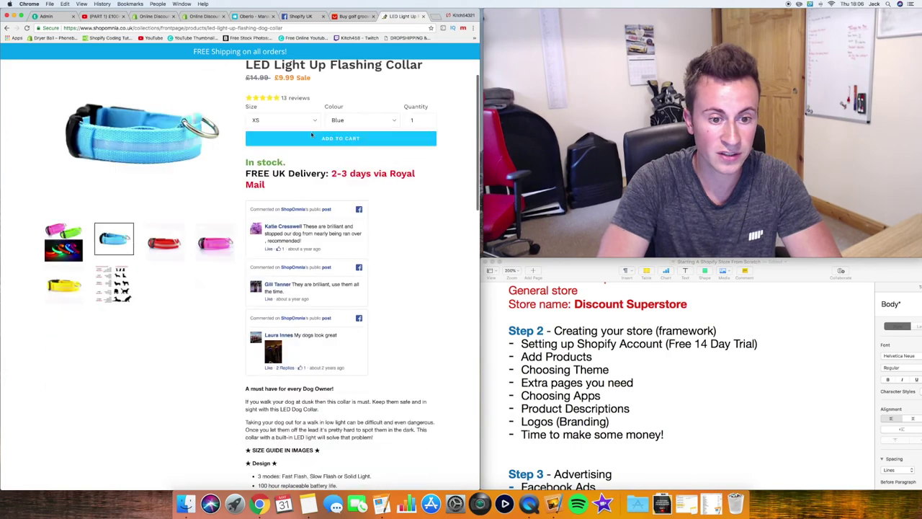
scroll(312, 134, down, 5)
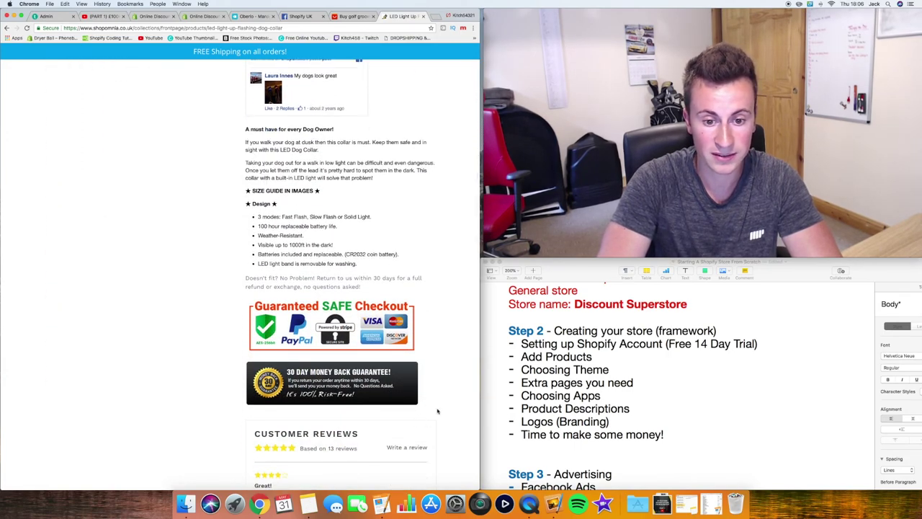
drag(437, 411, 242, 129)
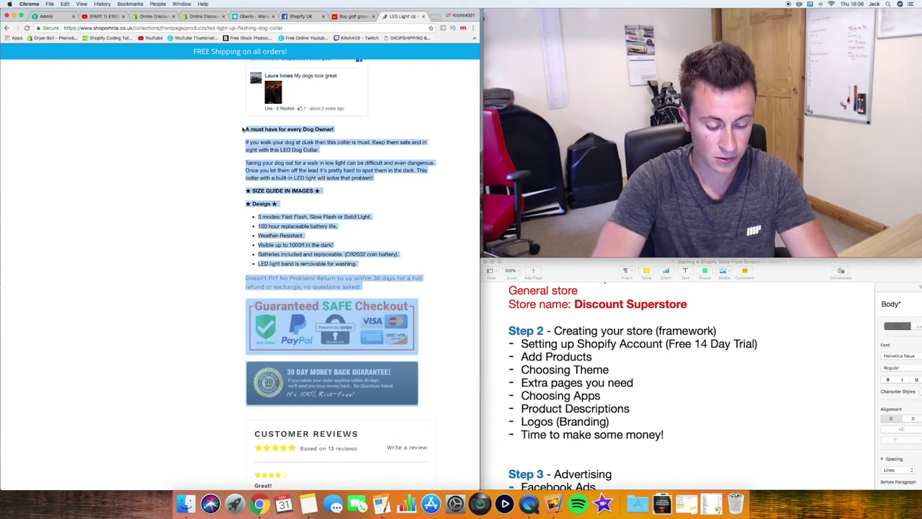
Replace the Oberlo product description with the pasted collar description
click(251, 17)
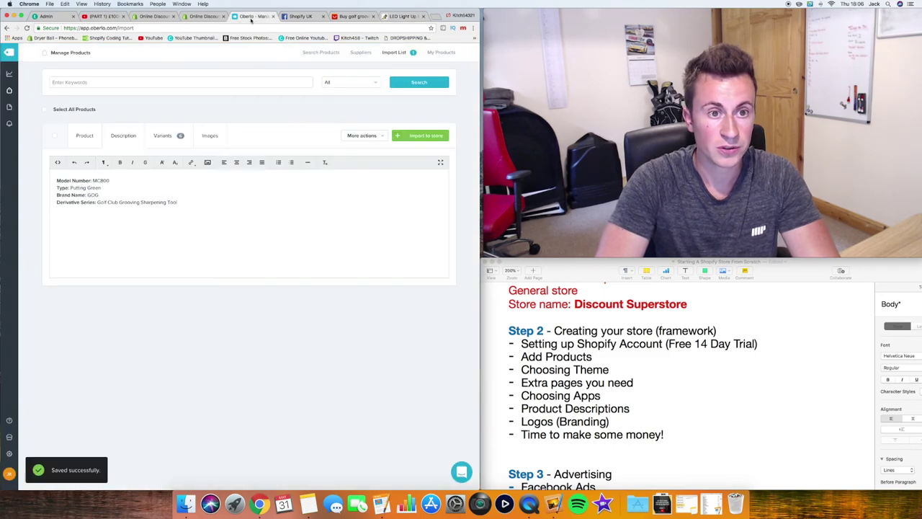
drag(226, 210, 33, 175)
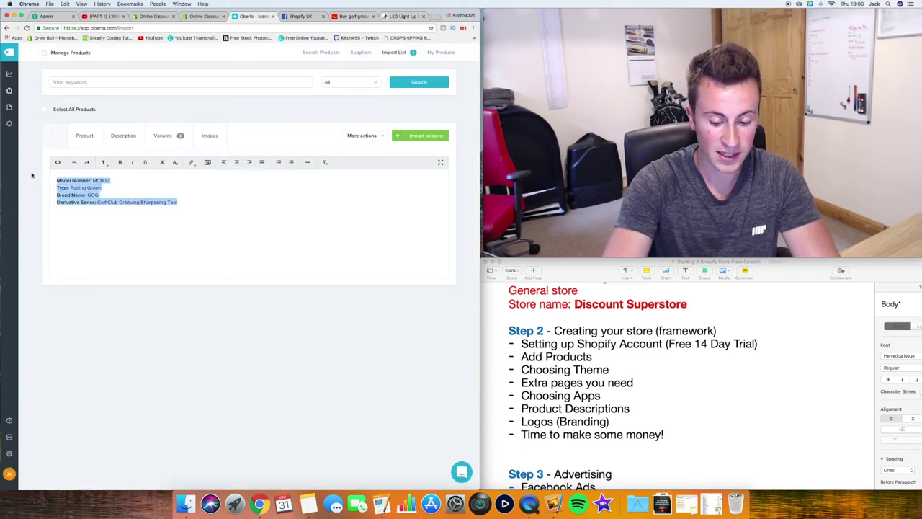
key(BackSpace)
key(super+v)
scroll(139, 214, up, 5)
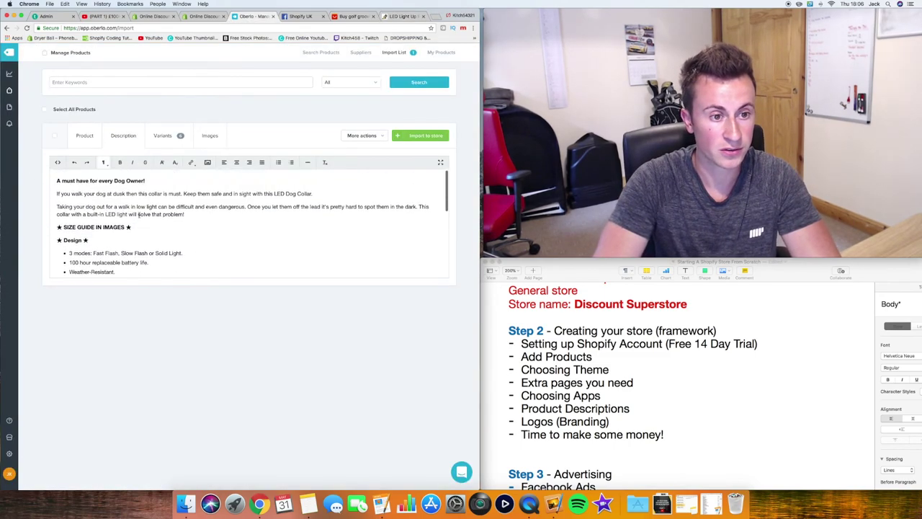
Change 'Dog Owner!' to 'Golfer' and write the opening line about tired, rusty golf clubs
drag(115, 181, 146, 181)
text(Golf)
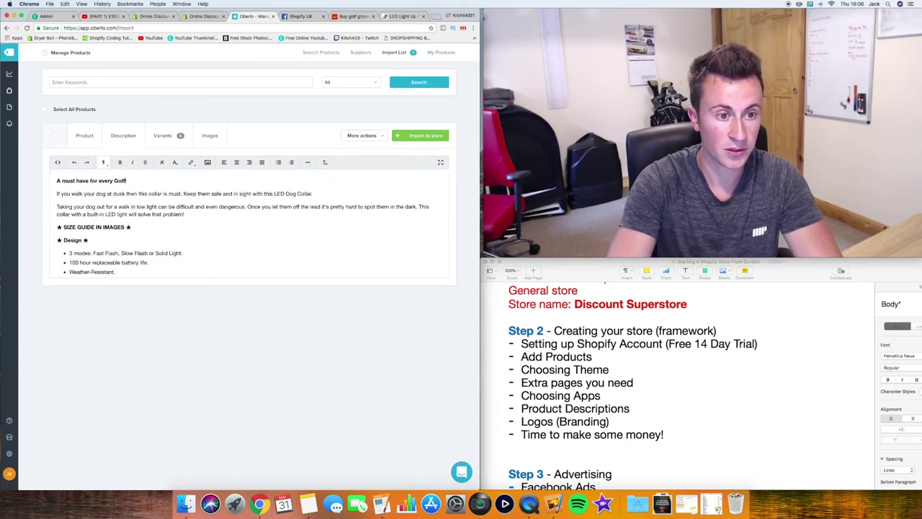
text(er!)
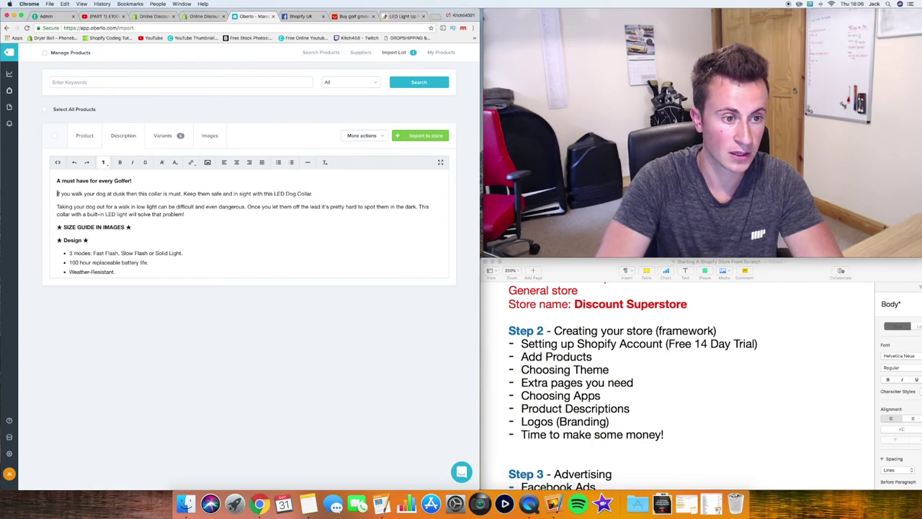
drag(57, 193, 322, 195)
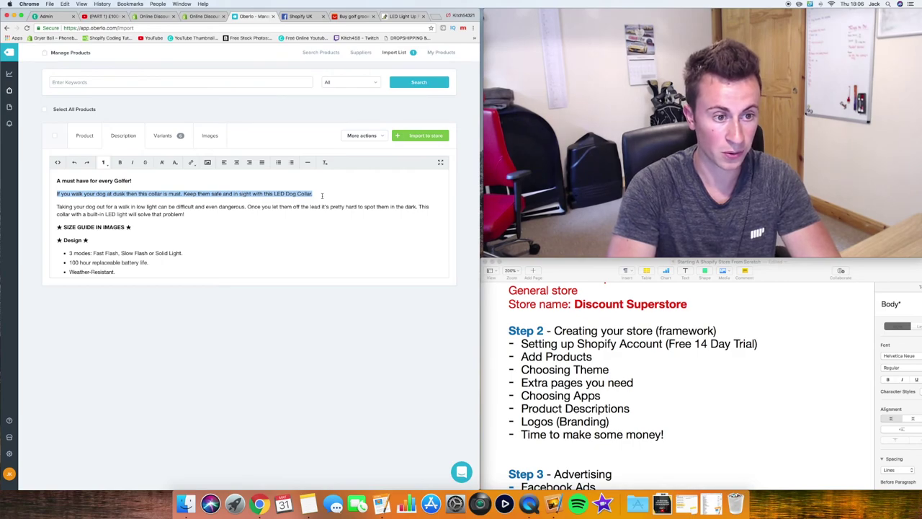
key(BackSpace)
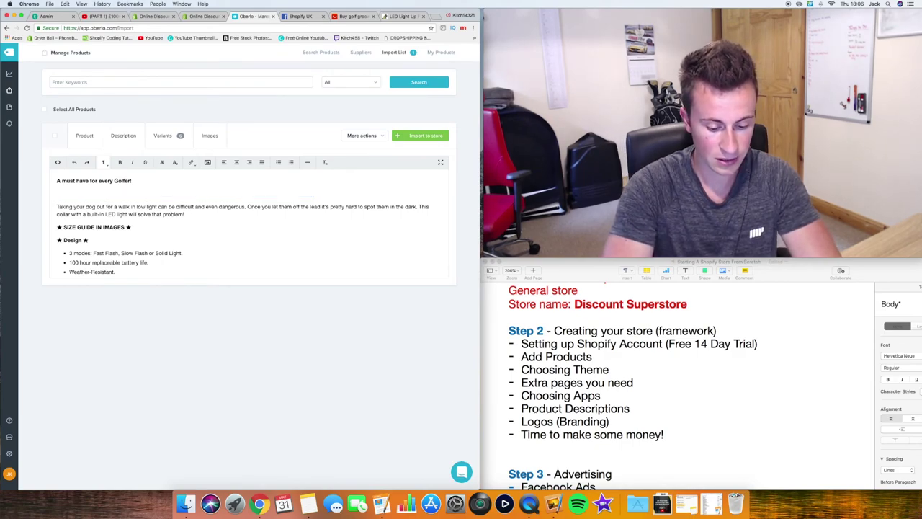
text(Are your )
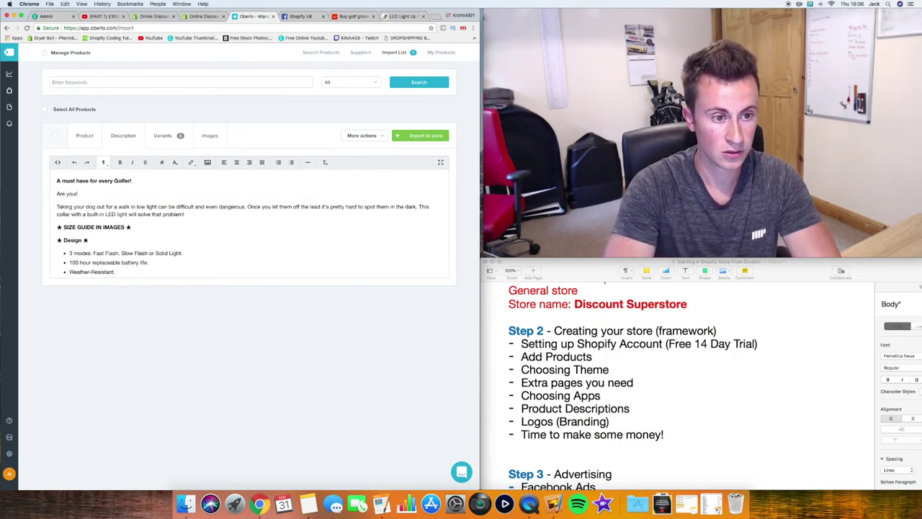
text(golf clubs )
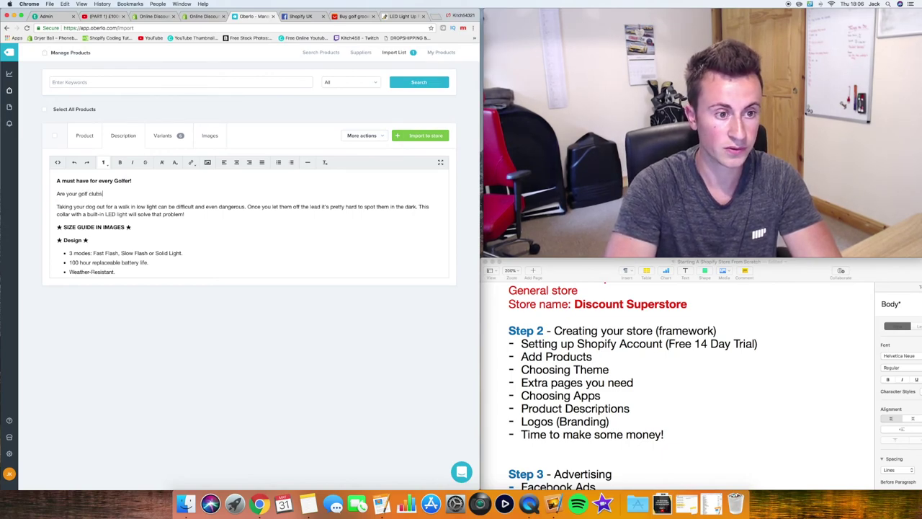
text(looking t)
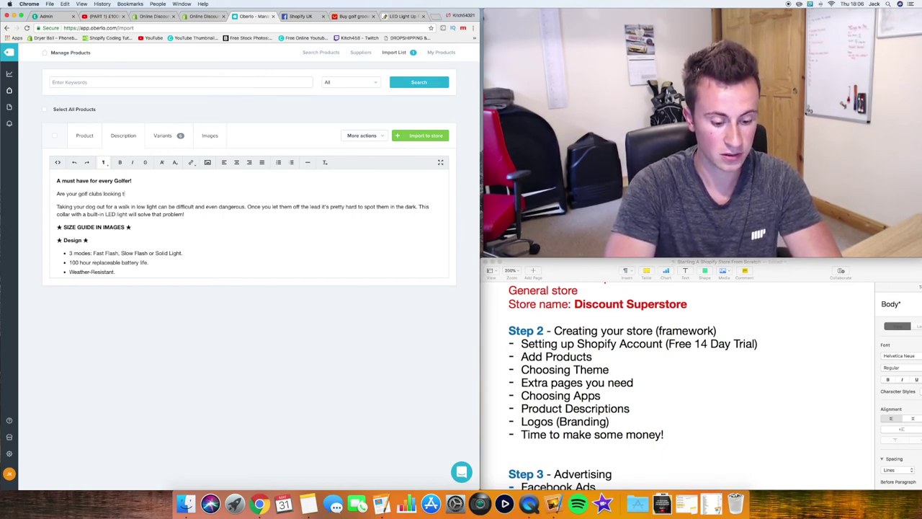
text(ired, rusty )
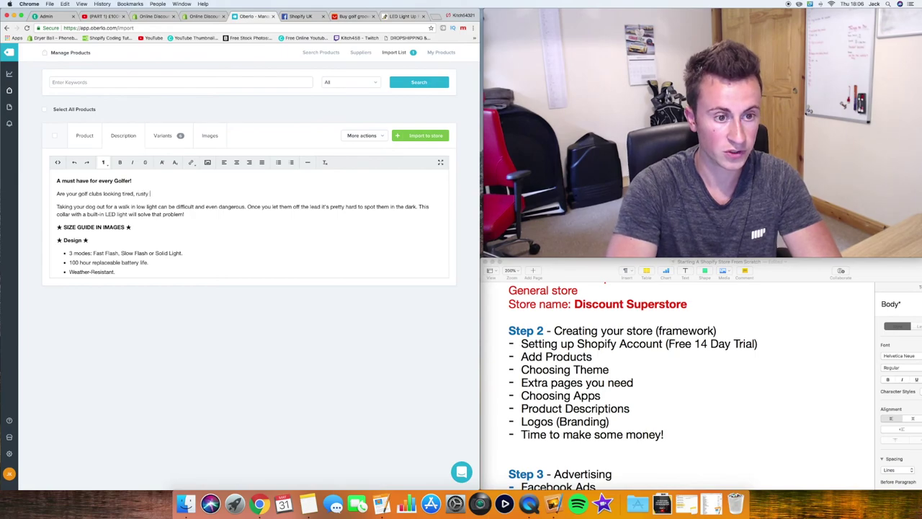
text(and no longe)
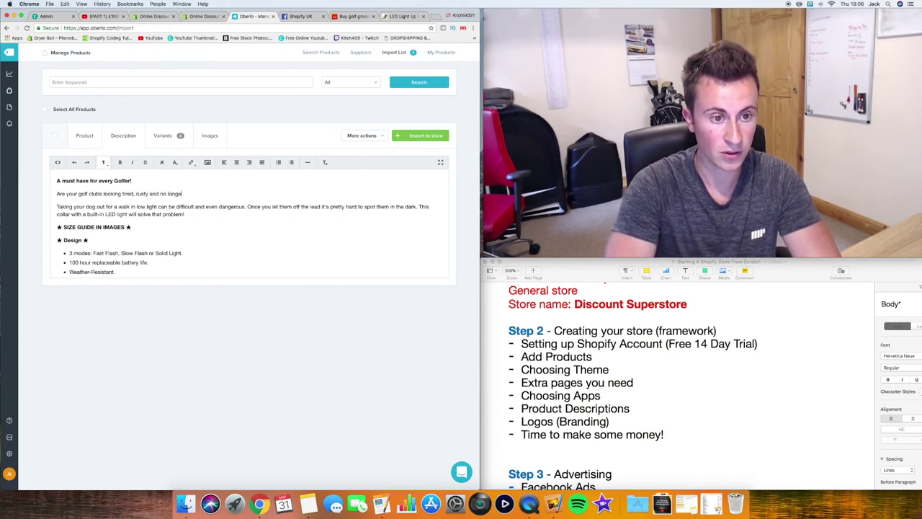
text(r spinning t)
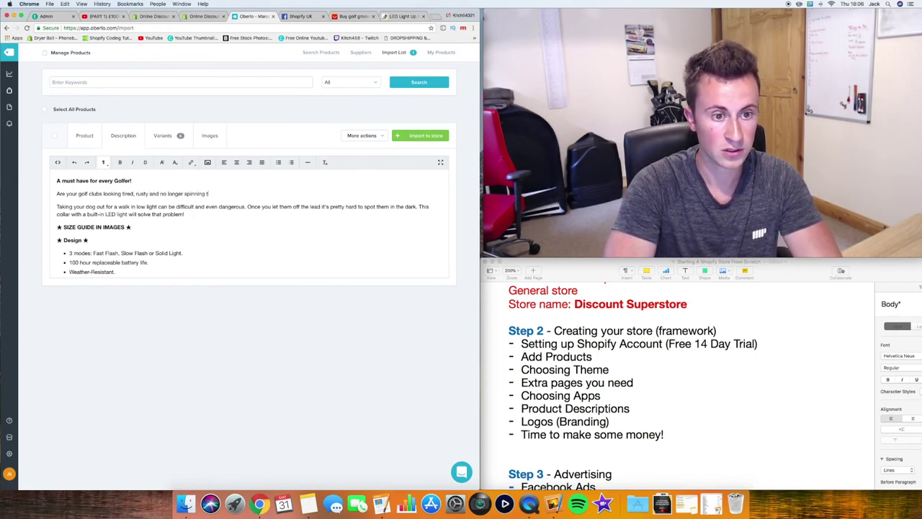
text(he ball)
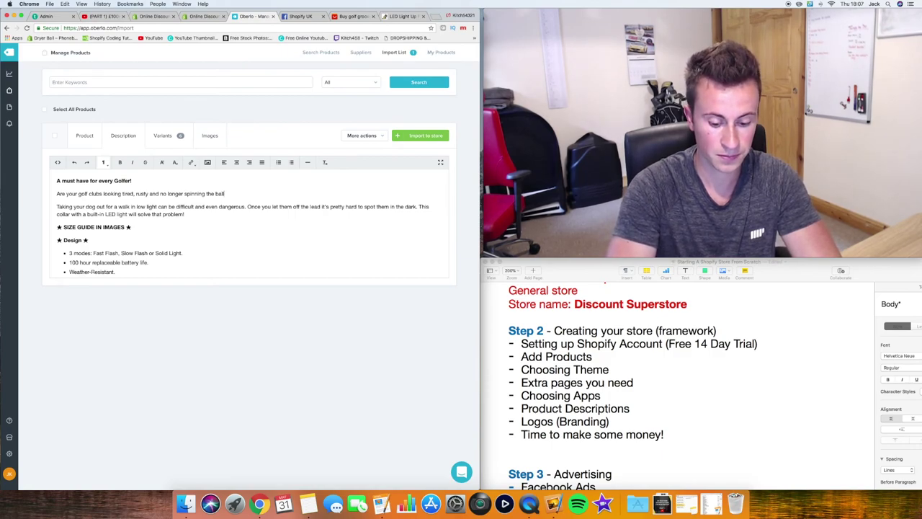
text(? This g)
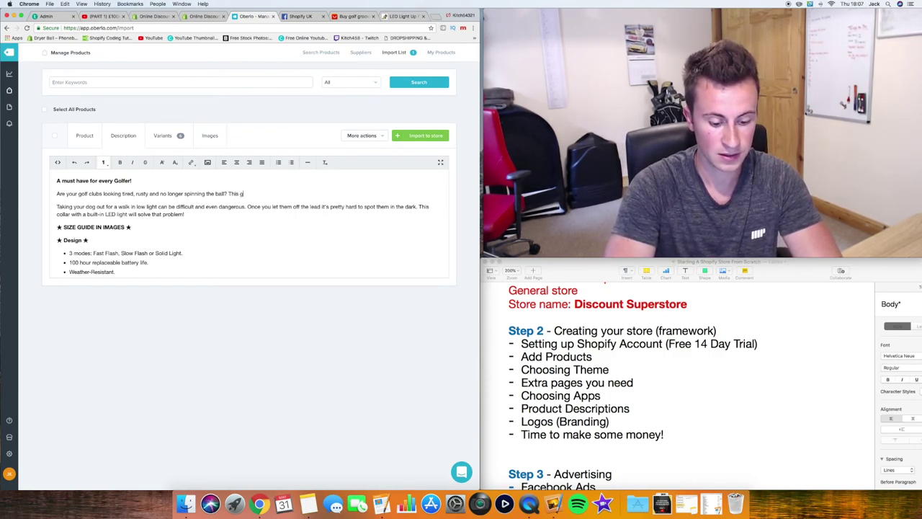
text(olf clu)
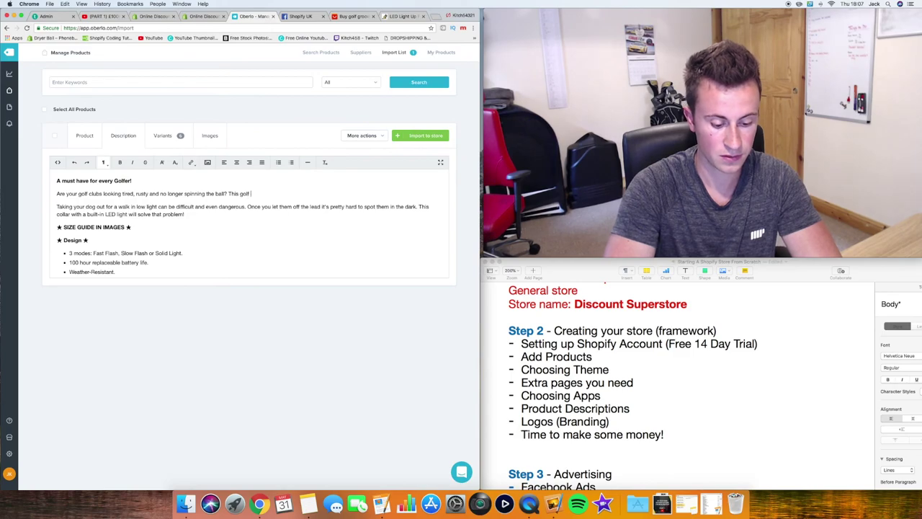
text(b groov)
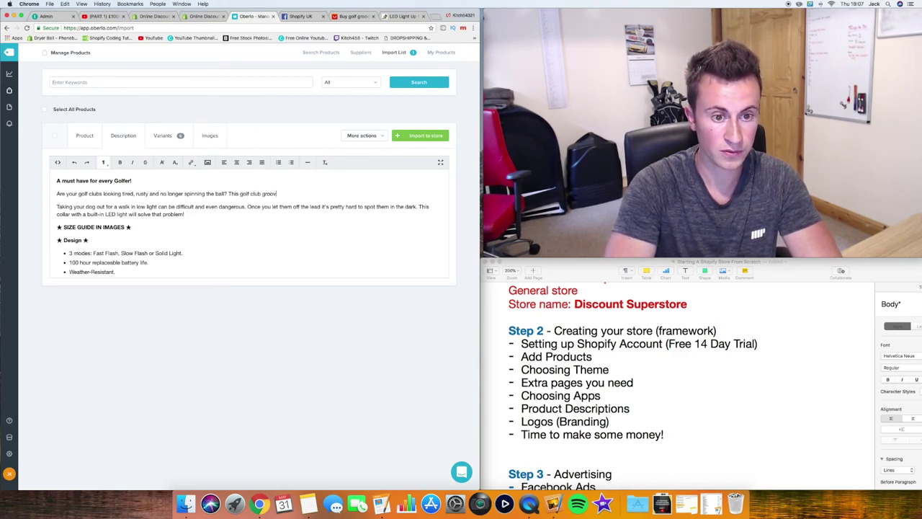
text(er will )
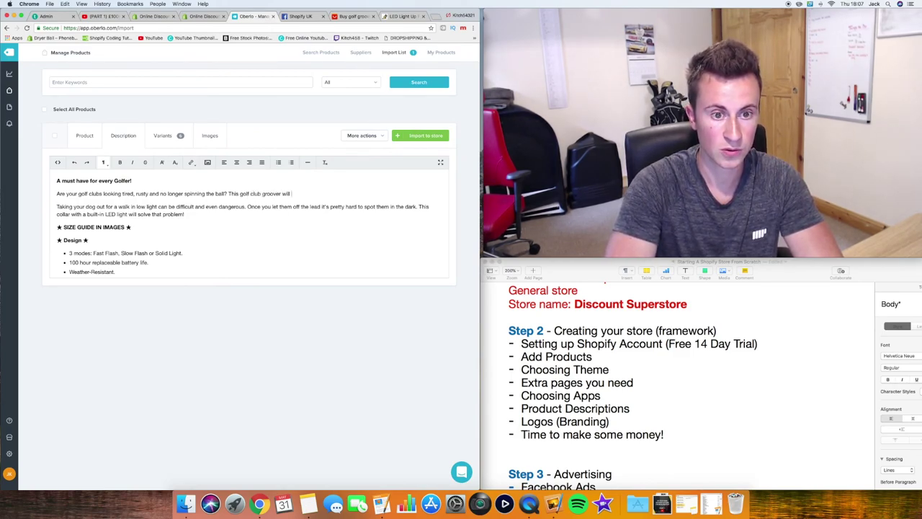
text(solve that problem!)
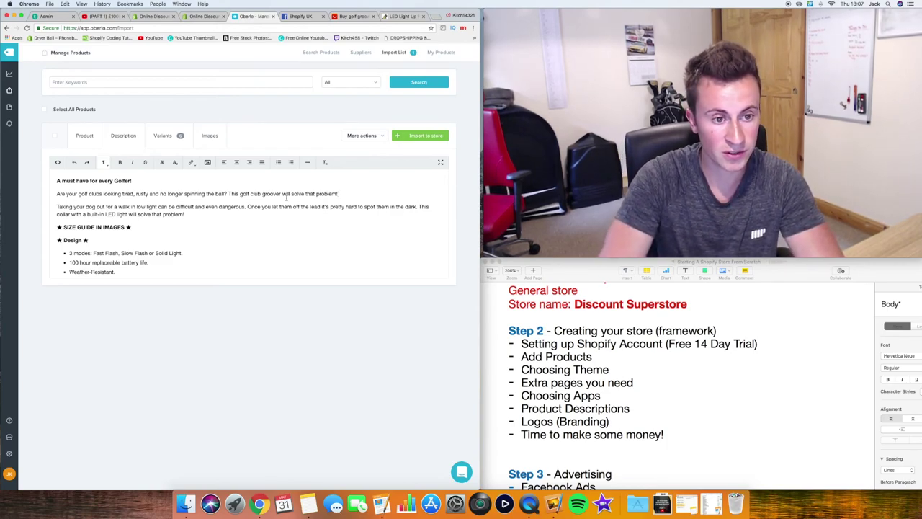
drag(185, 214, 57, 207)
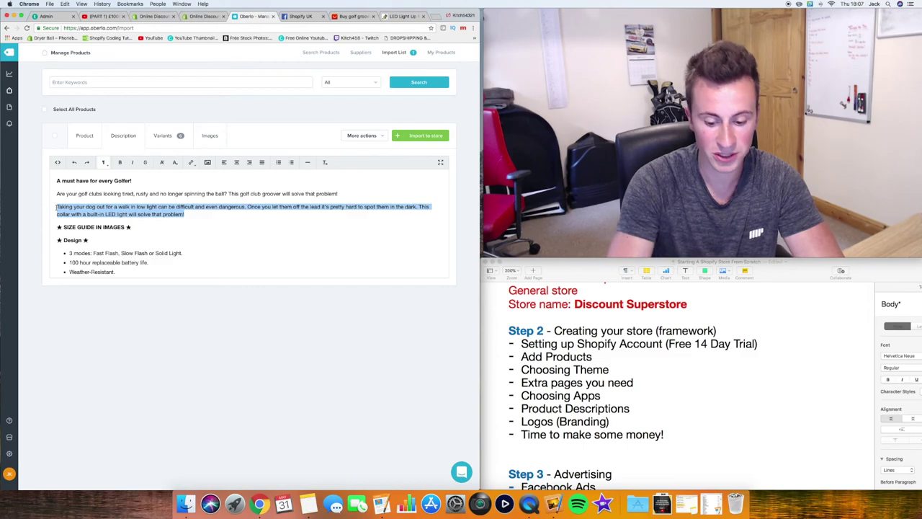
Replace the dog-walking paragraph with one on costly new clubs versus this cheaper groover cleaner
key(BackSpace)
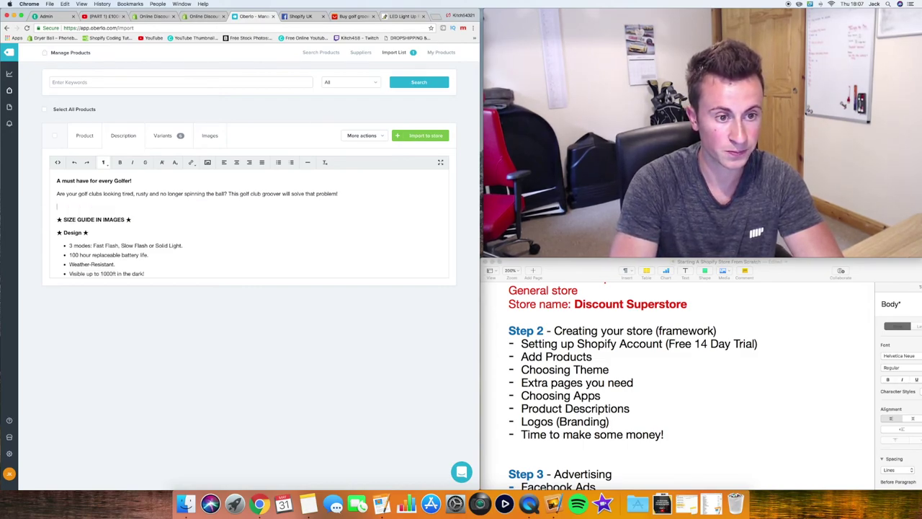
text(Buying a new)
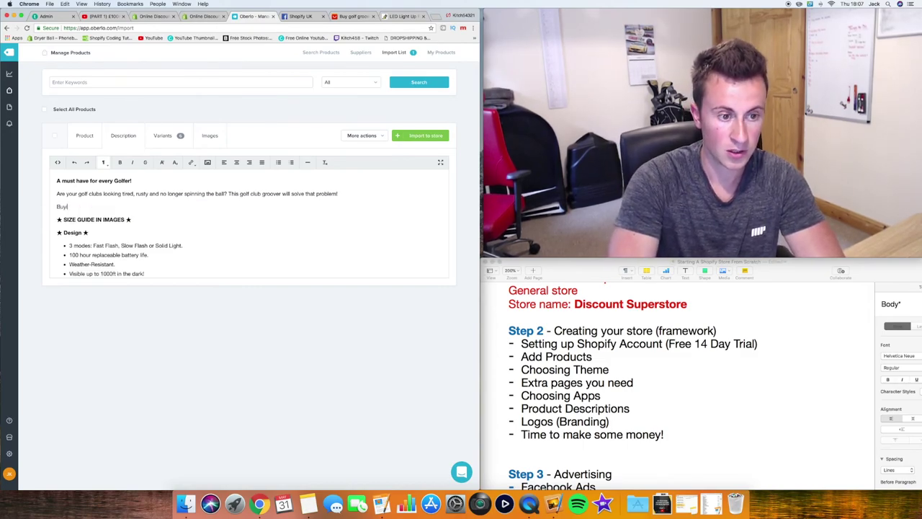
key(BackSpace)
key(BackSpace)
key(BackSpace)
key(BackSpace)
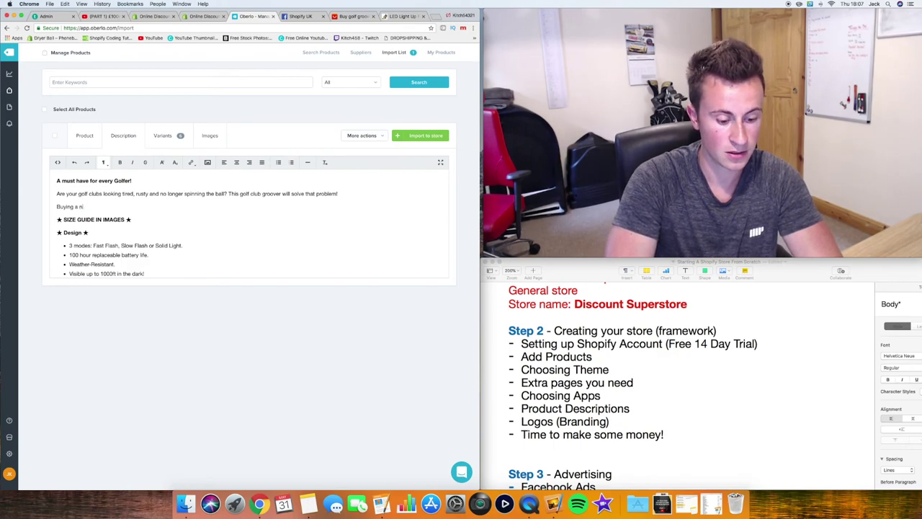
text(ew set of)
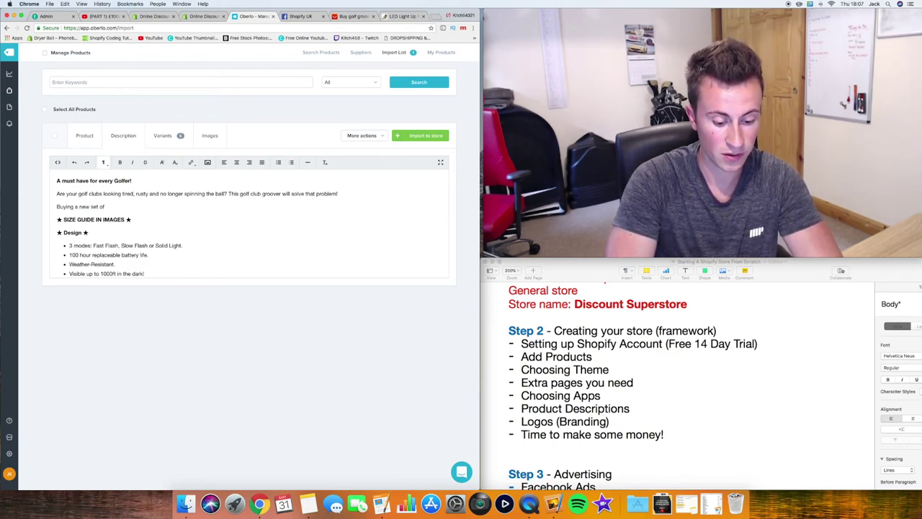
text( clubs)
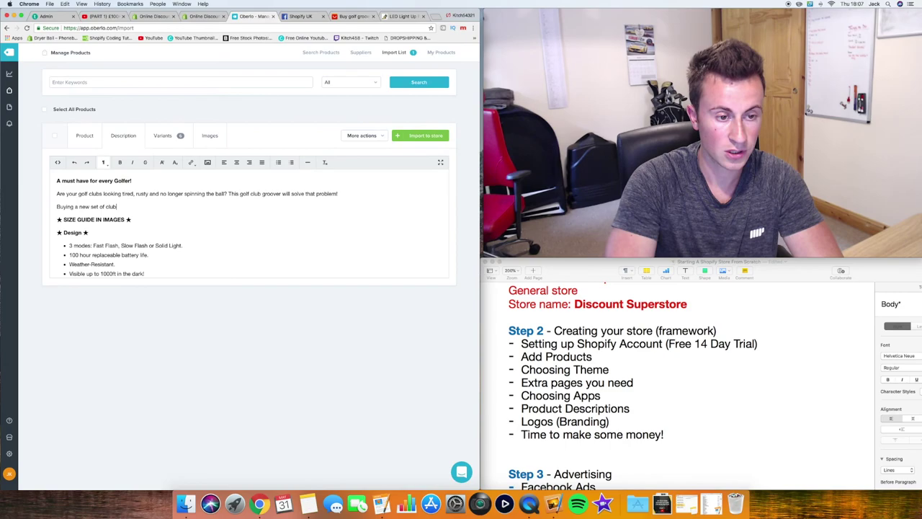
text( every )
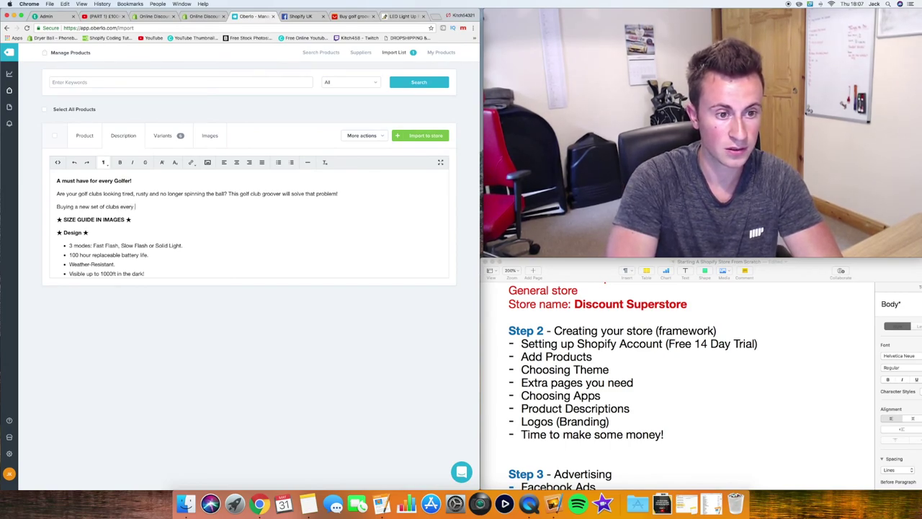
text(year can )
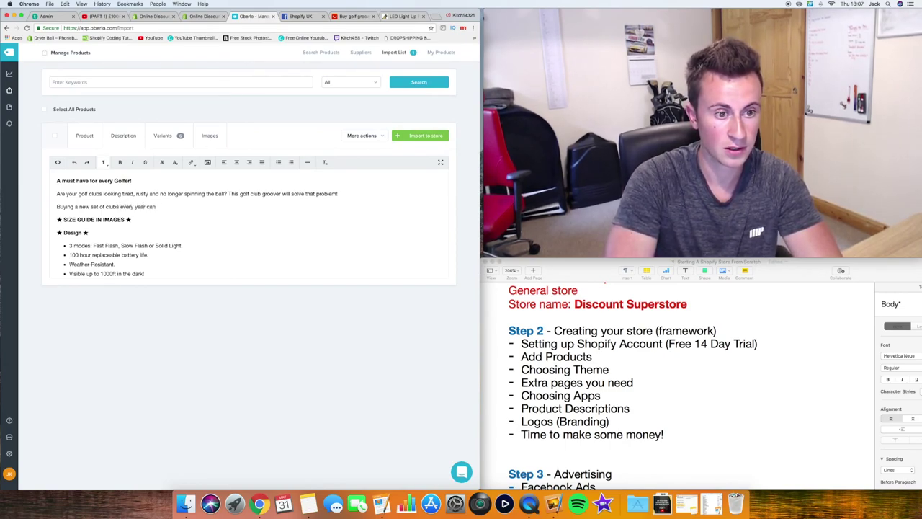
text(be costly and)
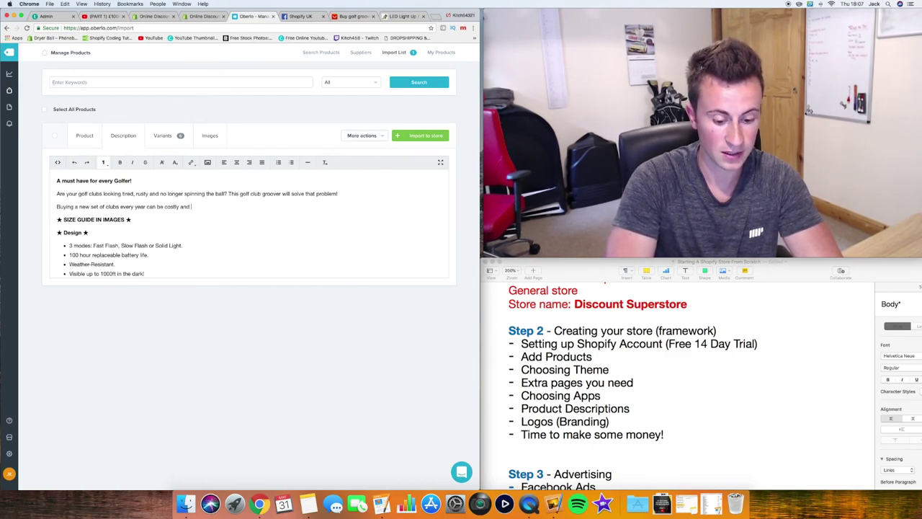
text( un-practi)
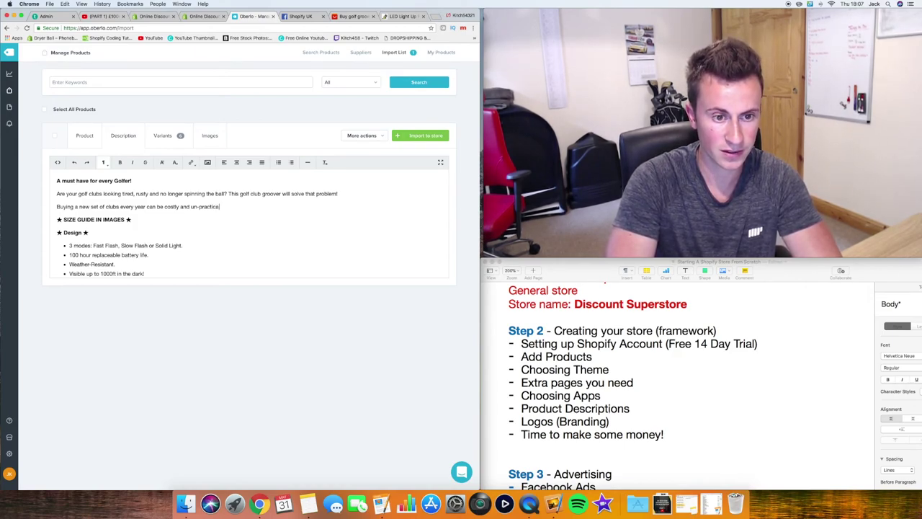
text(cal, b)
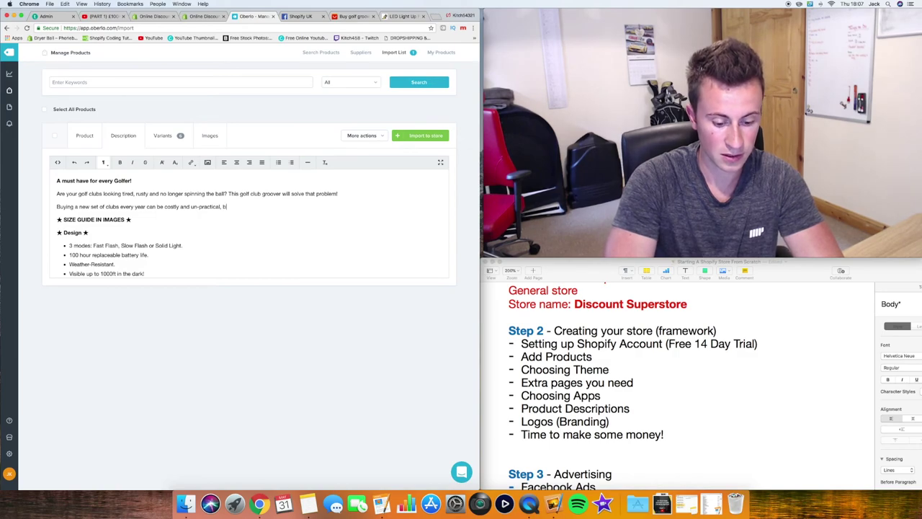
text(y)
text(ying th)
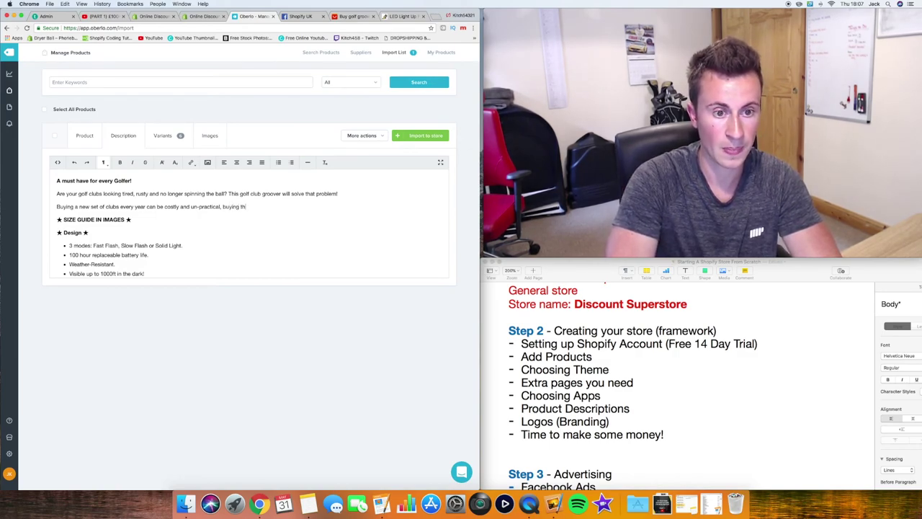
text(is groover )
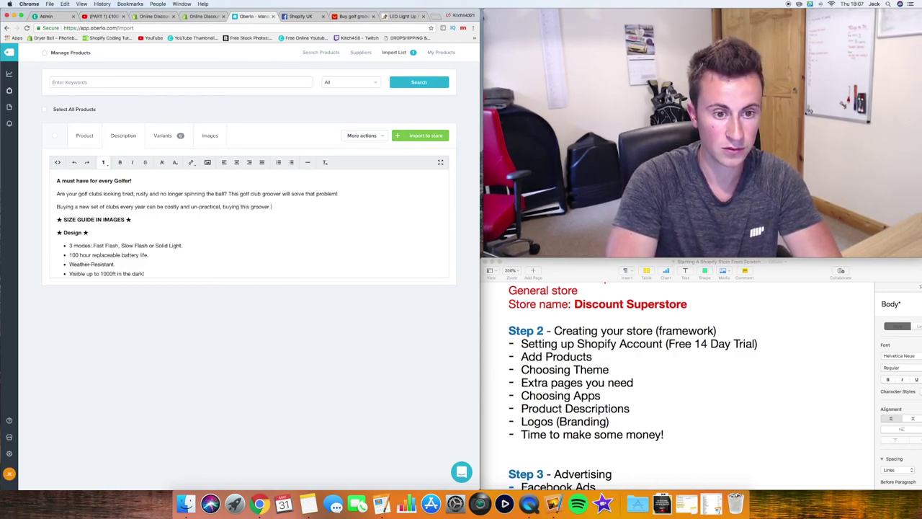
text(cleaner can )
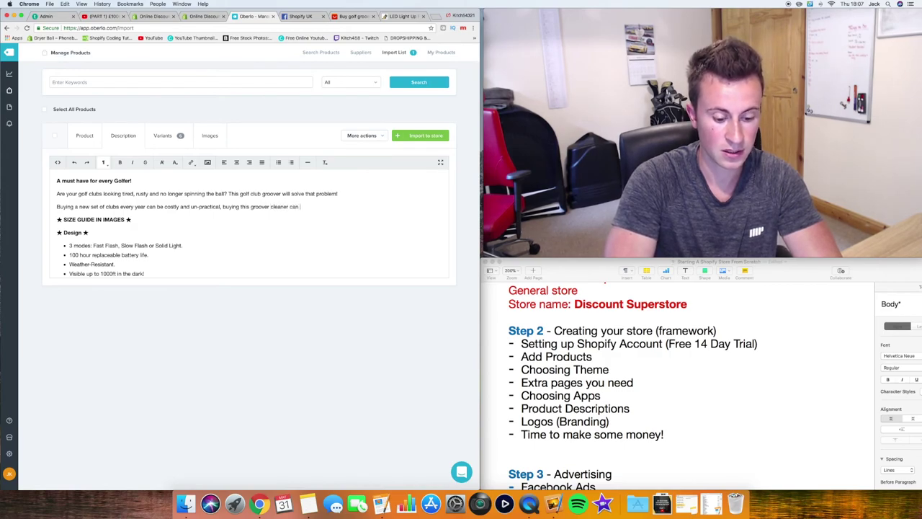
text(you the )
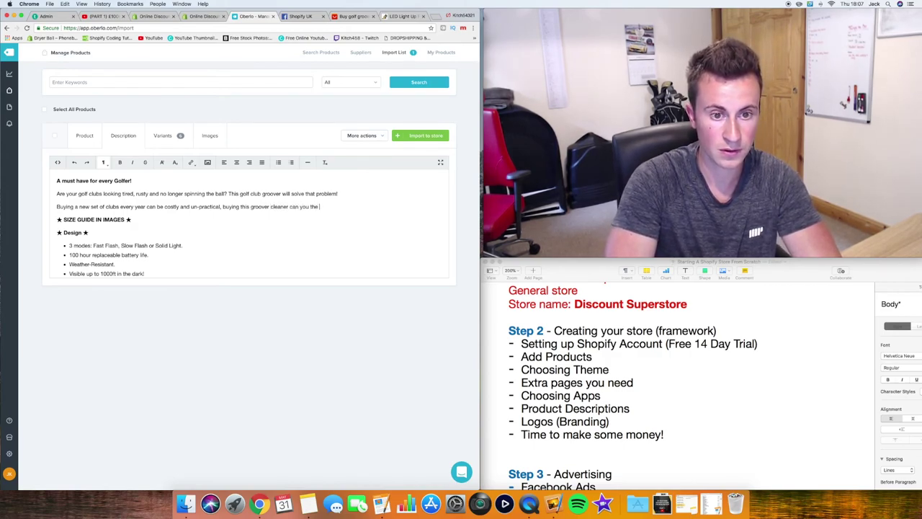
text(same benefits )
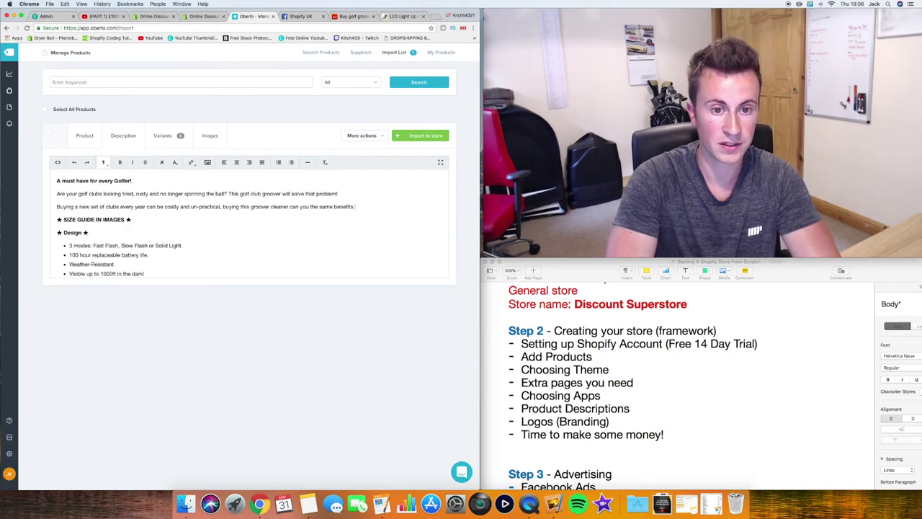
text(at a fra)
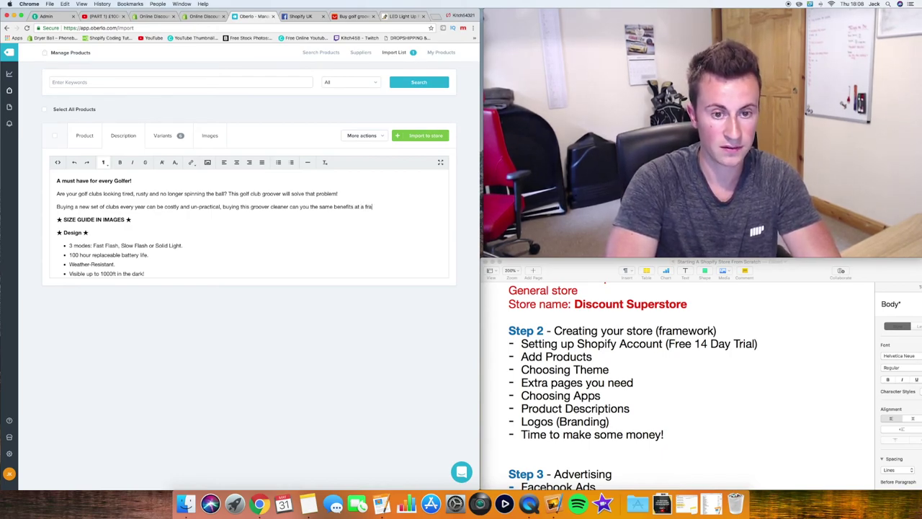
text(ction of the cost.)
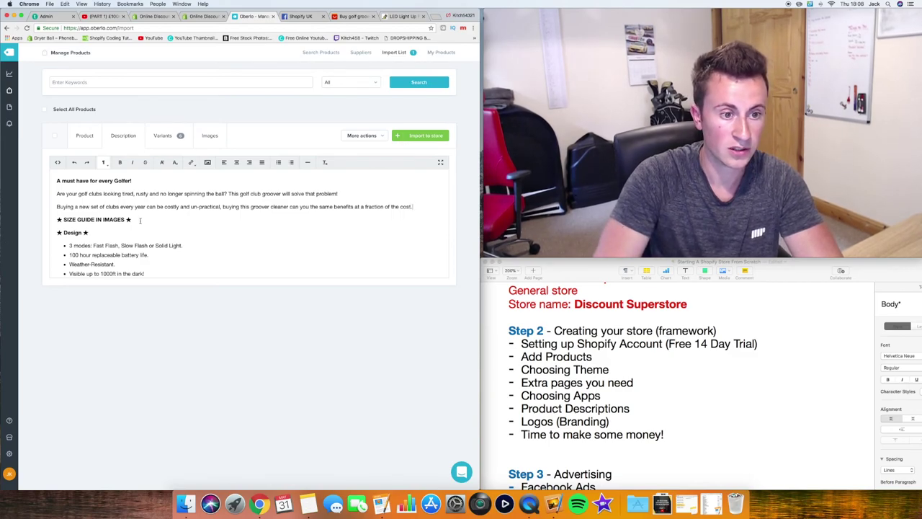
Delete the '★ SIZE GUIDE IN IMAGES ★' line from the description
drag(132, 220, 18, 223)
key(BackSpace)
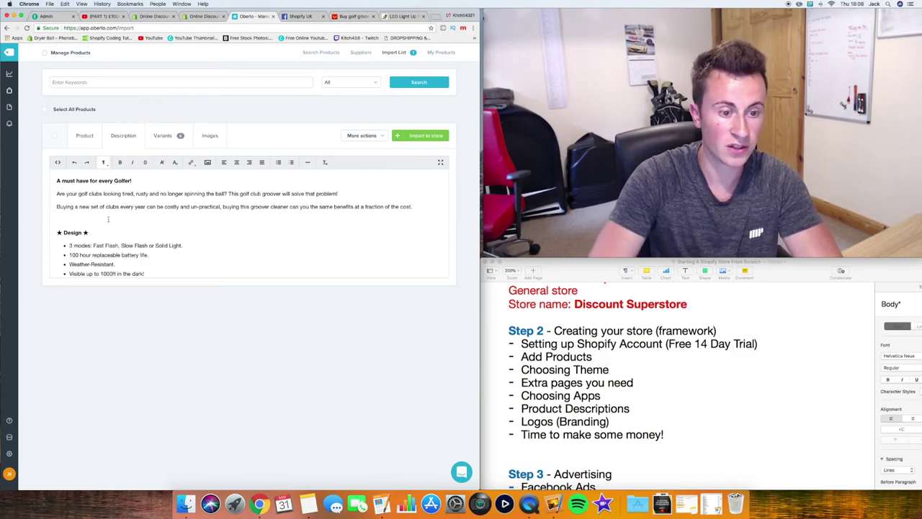
key(BackSpace)
scroll(187, 216, down, 3)
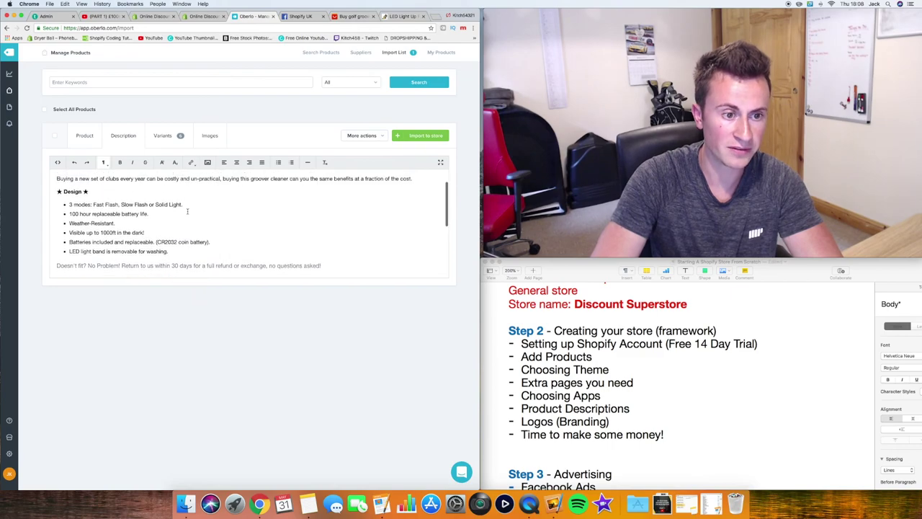
click(362, 18)
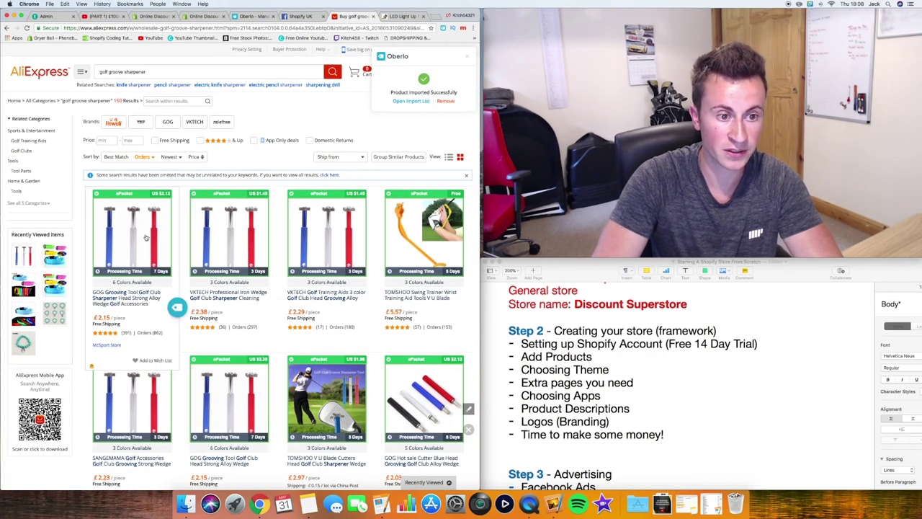
Check the first golf groove listing's features and dimensions (alloy, 11 x 2.3 cm)
click(123, 301)
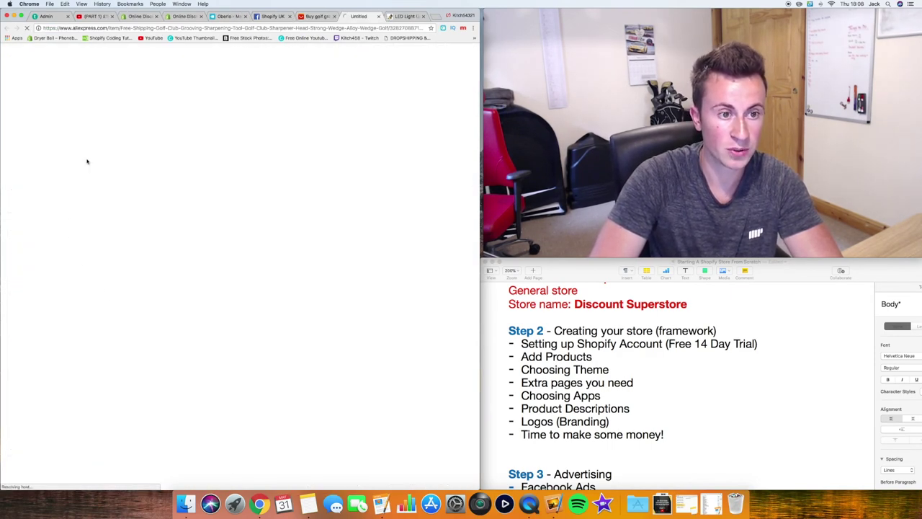
scroll(346, 151, down, 5)
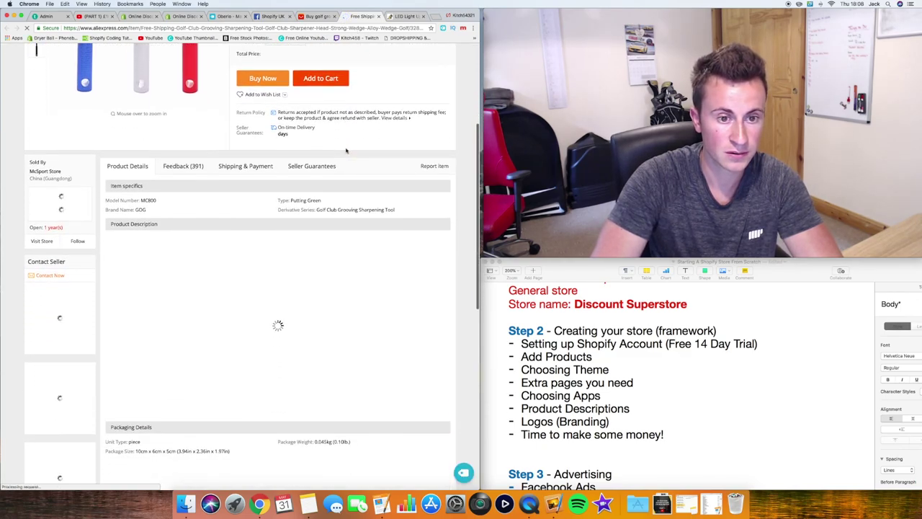
scroll(346, 150, down, 4)
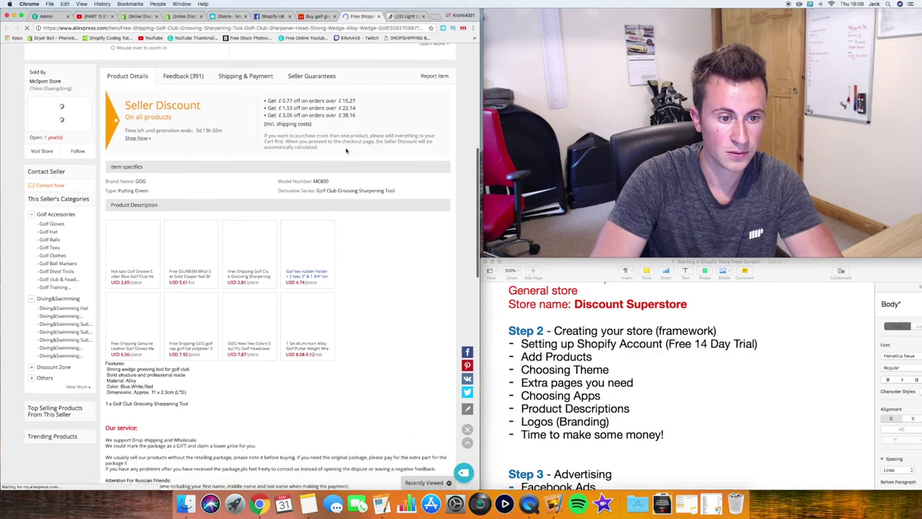
scroll(181, 209, down, 3)
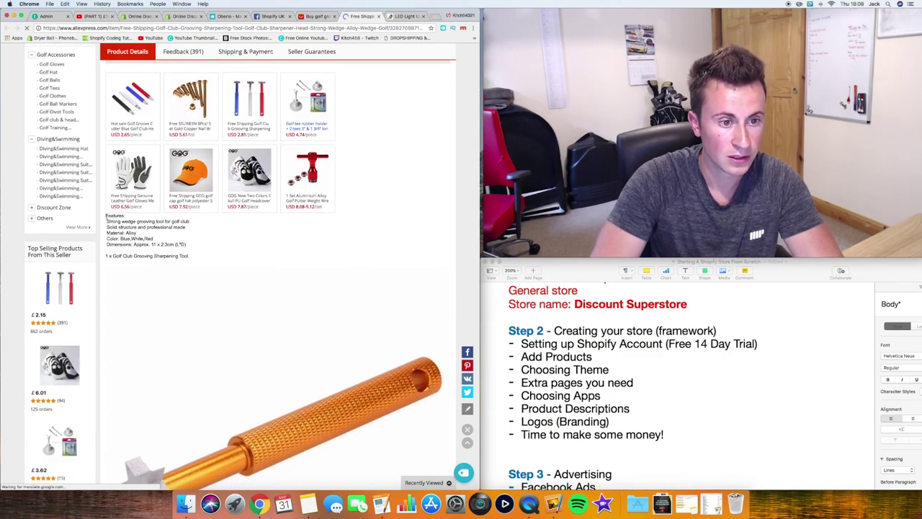
drag(106, 215, 196, 257)
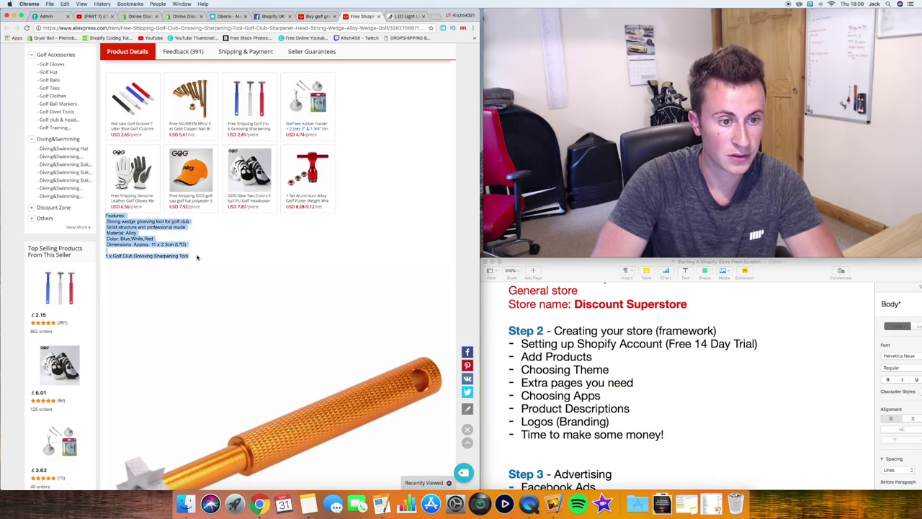
click(194, 245)
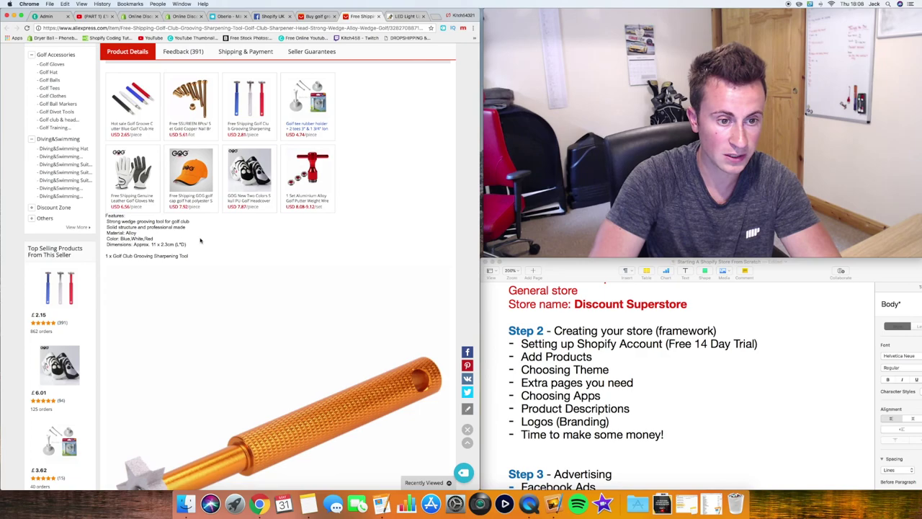
scroll(198, 246, down, 1)
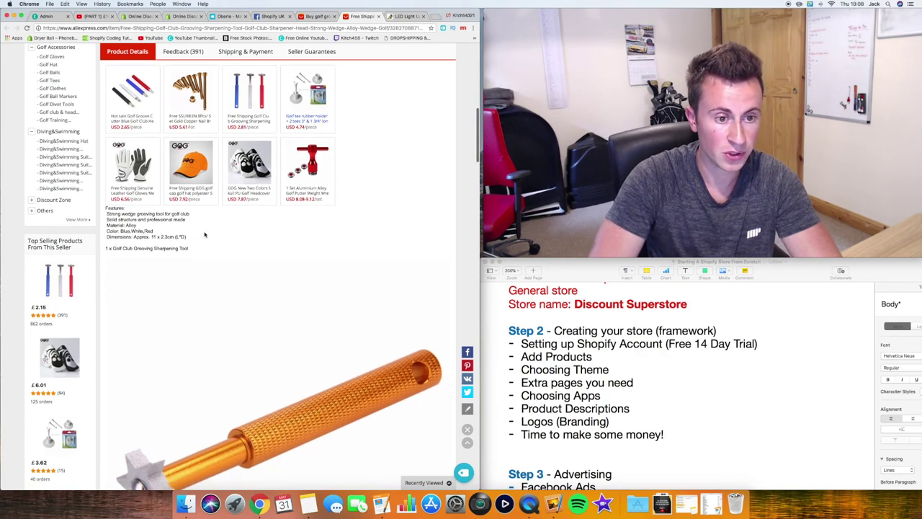
scroll(199, 232, down, 2)
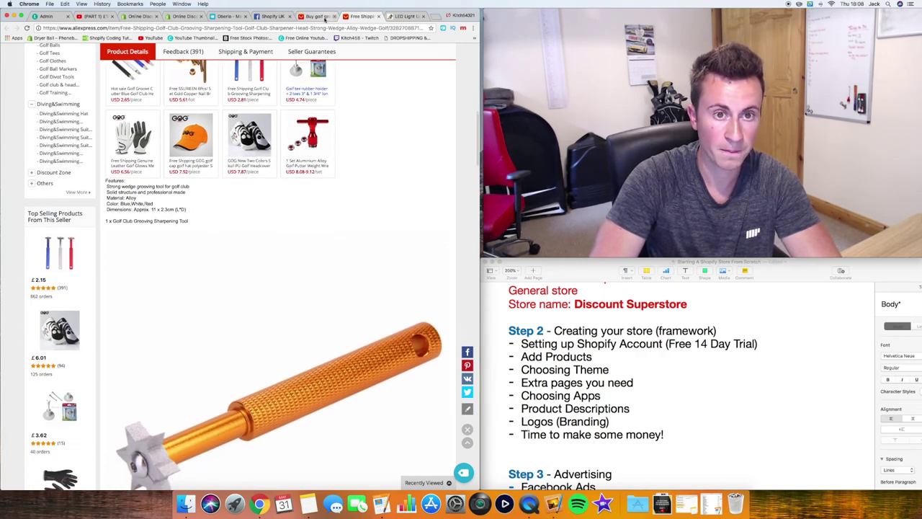
click(317, 16)
Delete the old light-mode bullets under Design, leaving one empty bullet
click(183, 16)
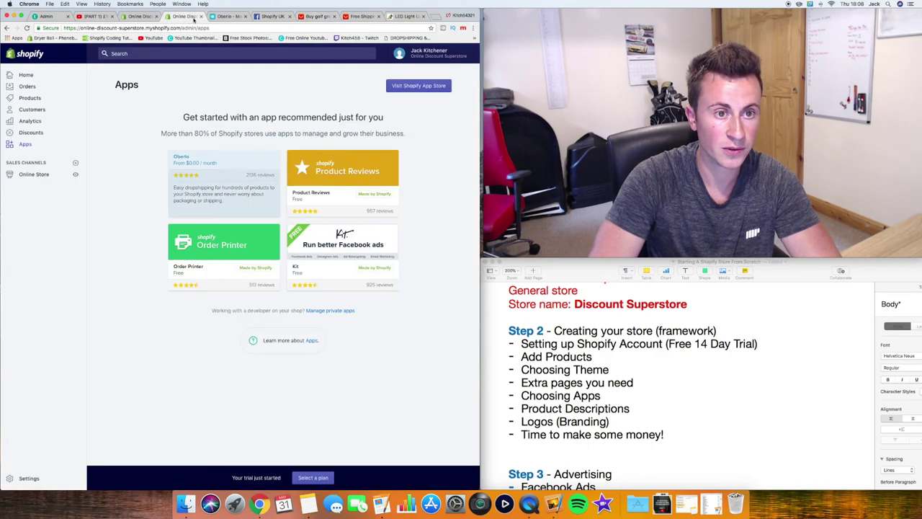
click(229, 16)
drag(173, 254, 69, 215)
key(BackSpace)
key(BackSpace)
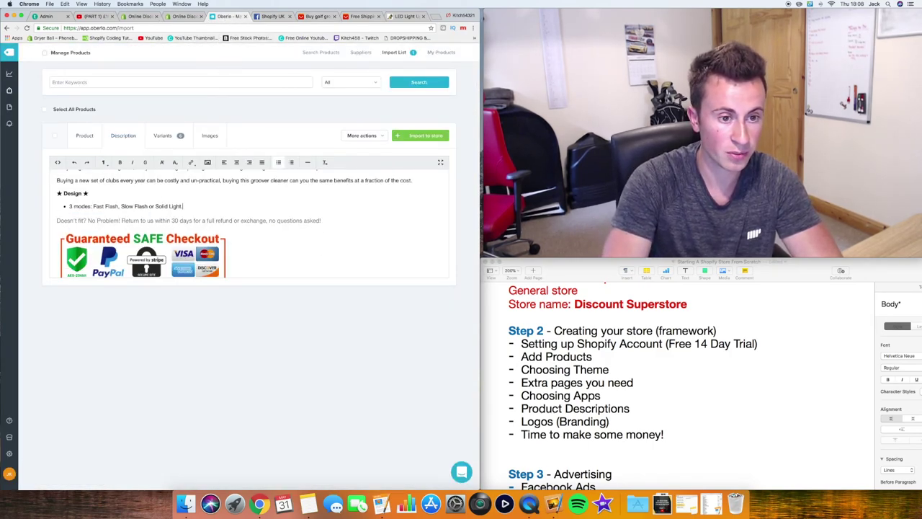
key(BackSpace)
key(BackSpace)
key(BackSpace)
key(BackSpace)
key(BackSpace)
key(BackSpace)
key(BackSpace)
key(BackSpace)
key(BackSpace)
key(BackSpace)
key(BackSpace)
key(BackSpace)
key(BackSpace)
key(BackSpace)
key(BackSpace)
key(BackSpace)
key(BackSpace)
key(BackSpace)
key(BackSpace)
key(BackSpace)
key(BackSpace)
key(BackSpace)
key(BackSpace)
key(BackSpace)
key(BackSpace)
key(BackSpace)
key(BackSpace)
key(BackSpace)
key(BackSpace)
key(BackSpace)
key(BackSpace)
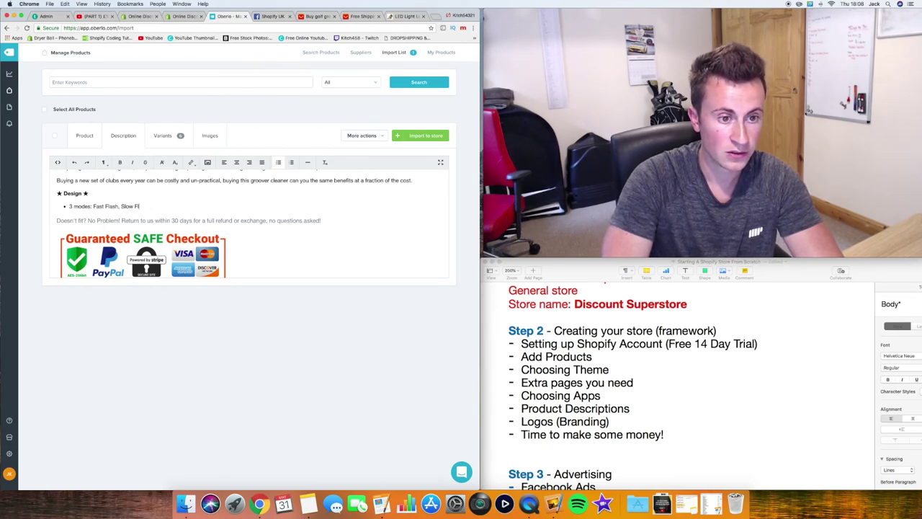
key(BackSpace)
key(BackSpace)
key(BackSpace)
key(BackSpace)
key(BackSpace)
key(BackSpace)
key(BackSpace)
key(BackSpace)
key(BackSpace)
key(BackSpace)
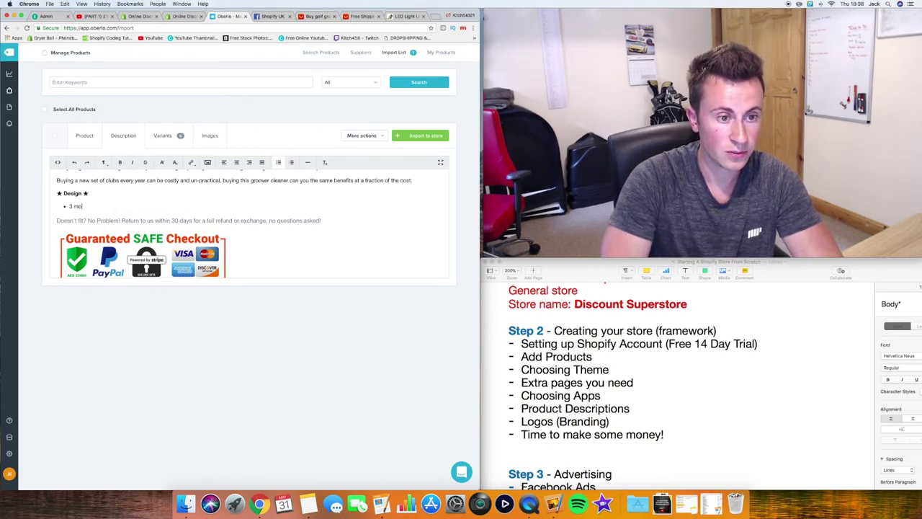
Recheck the AliExpress listing and type the bullet '6 edges to suit all clubs'
click(317, 16)
click(362, 15)
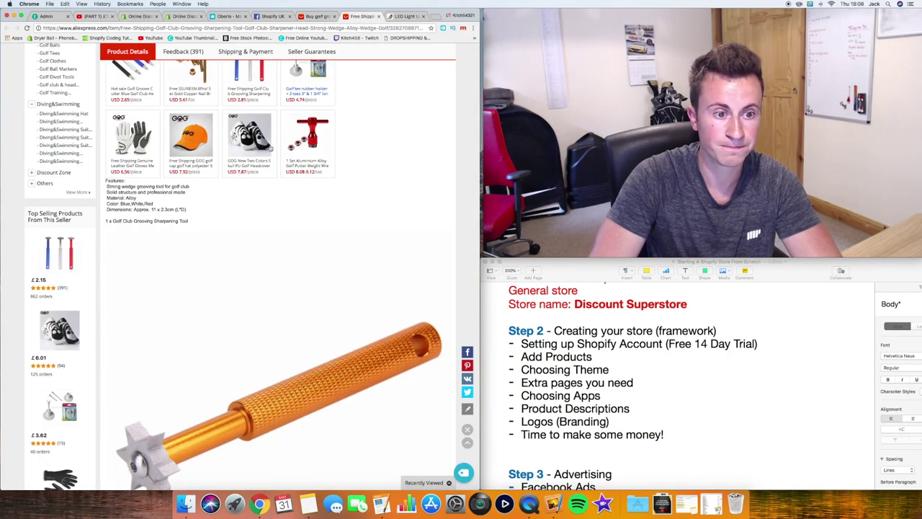
scroll(167, 398, down, 2)
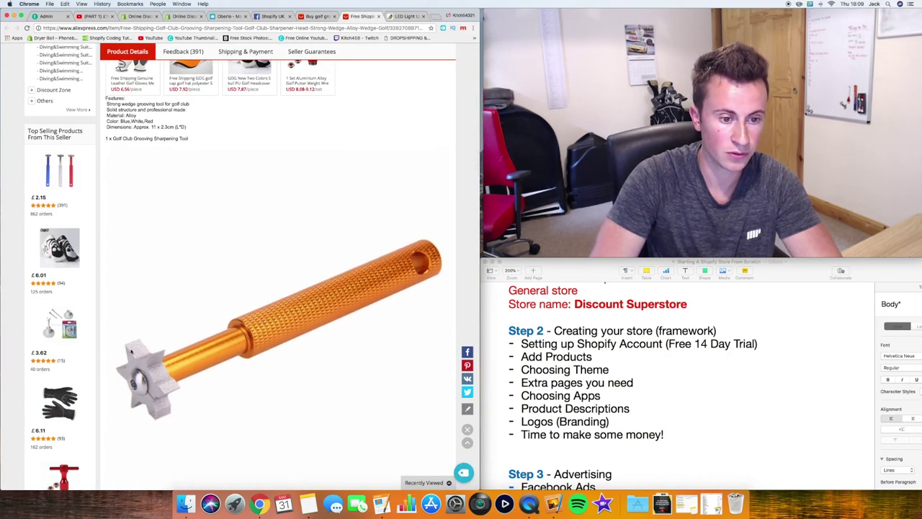
click(314, 16)
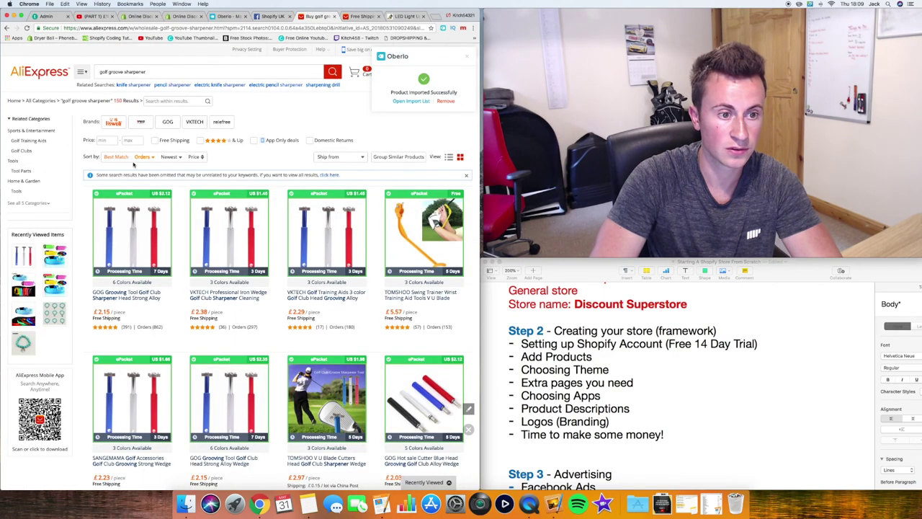
click(221, 17)
text(6)
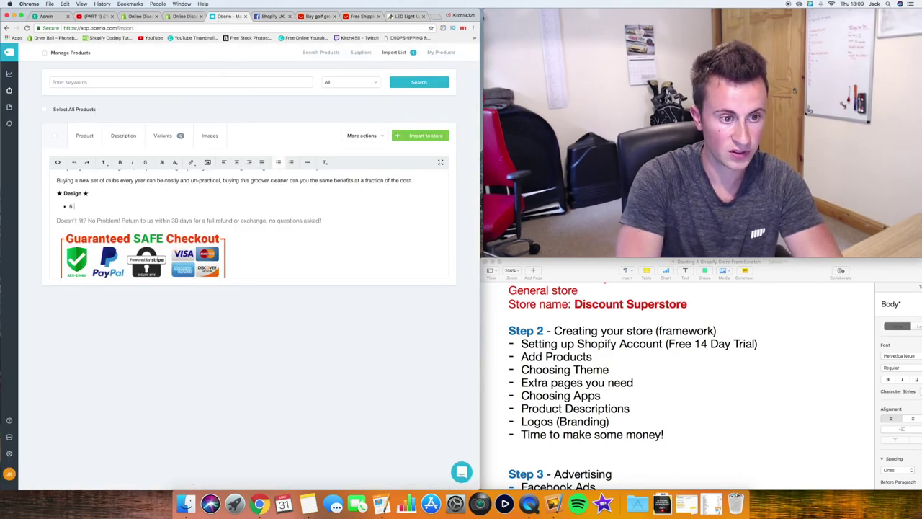
text( edges to)
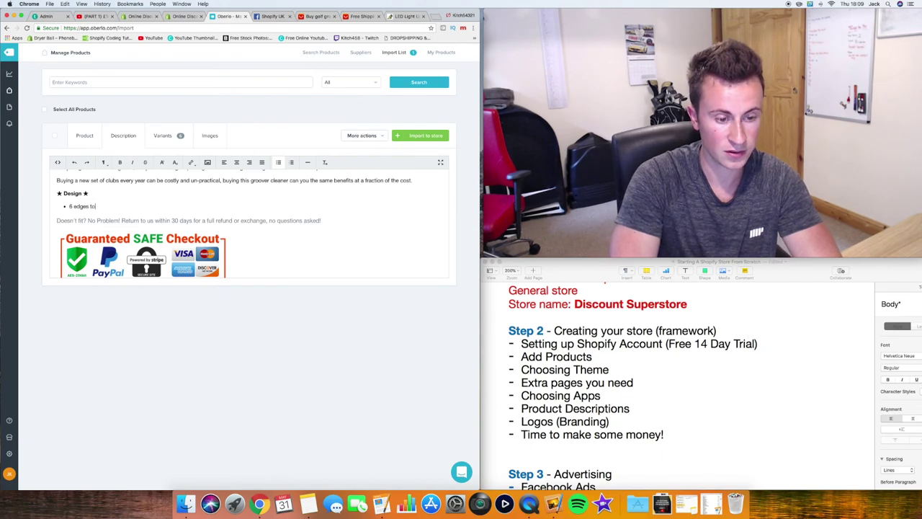
text( suit all cl)
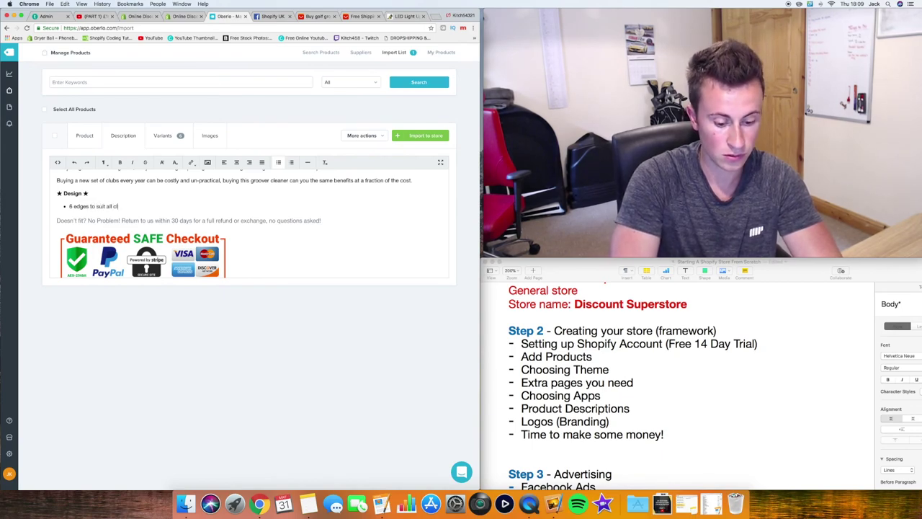
text(ubs!)
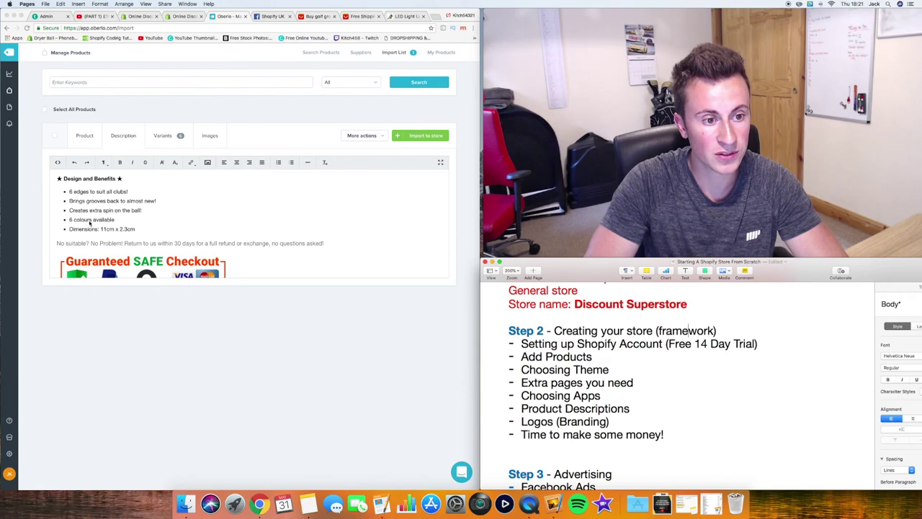
Change the returns line to 'Not suitable?' and review the whole description
click(143, 228)
scroll(141, 229, down, 1)
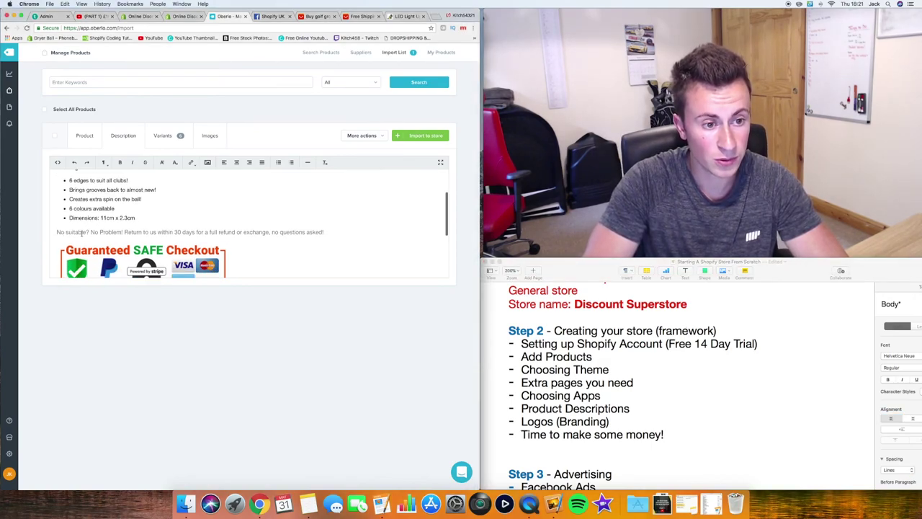
click(64, 232)
text(t)
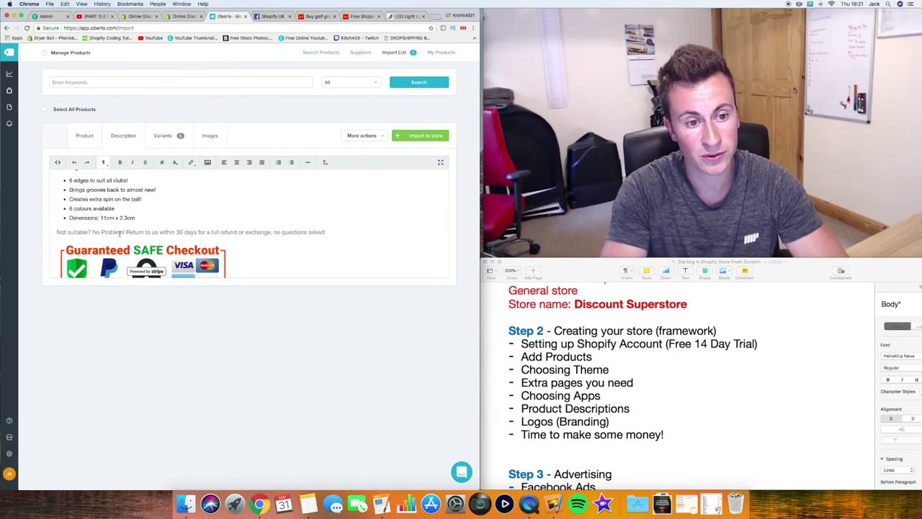
scroll(158, 232, down, 5)
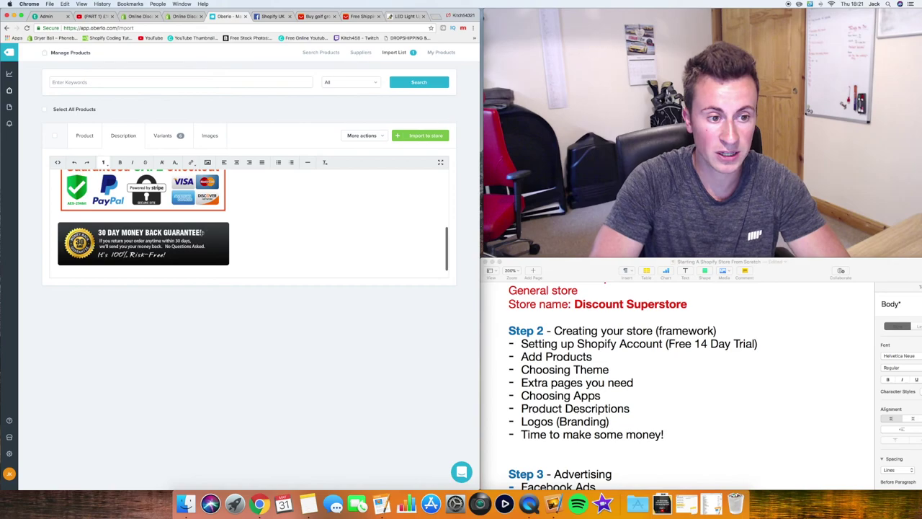
scroll(201, 232, up, 3)
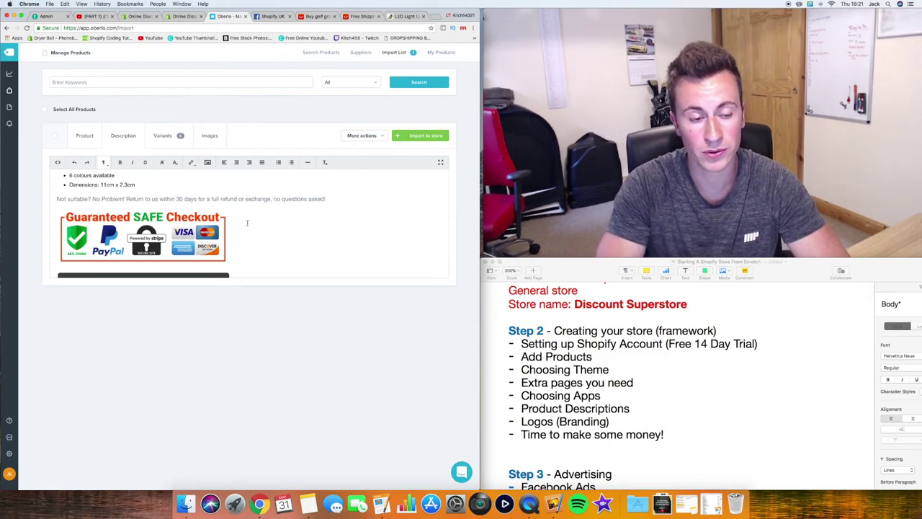
scroll(212, 195, down, 2)
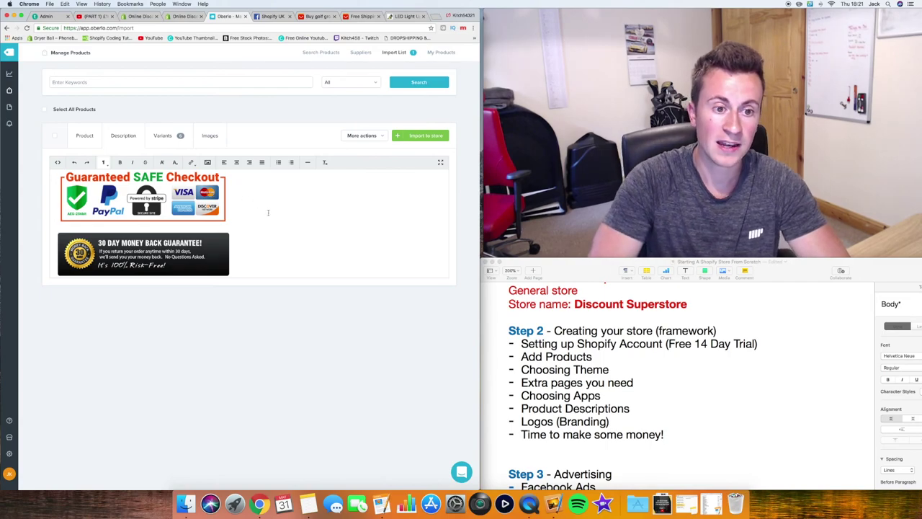
scroll(259, 222, down, 1)
scroll(255, 230, up, 2)
scroll(255, 230, up, 5)
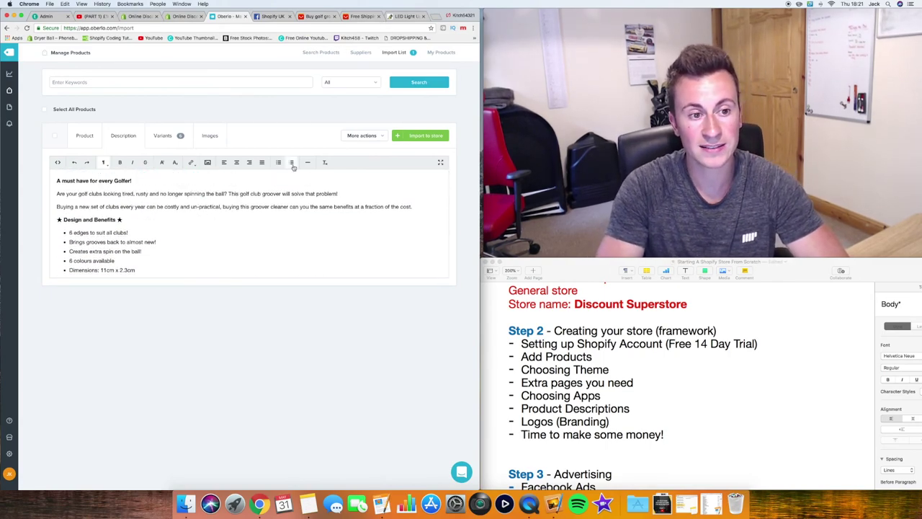
click(403, 16)
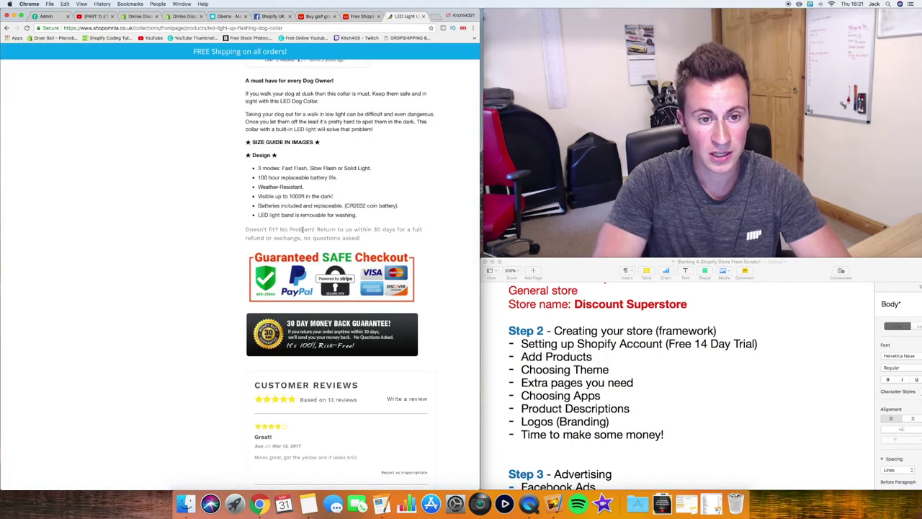
Look over the top of the LED collar page, then go back to the golf description editor
scroll(302, 229, up, 10)
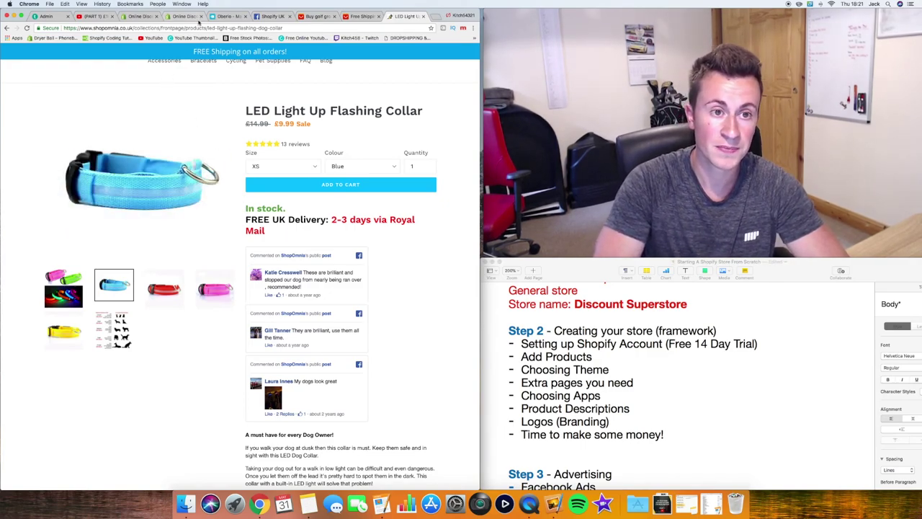
click(224, 16)
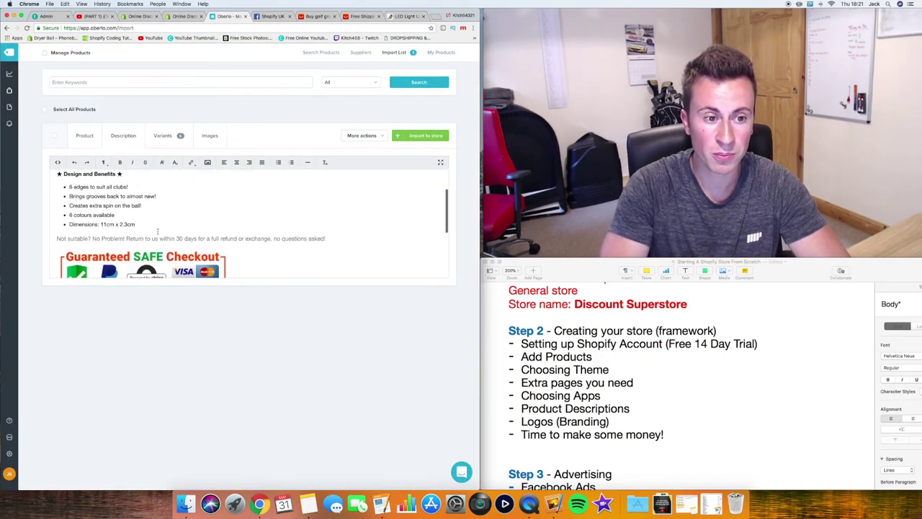
Add 'Shipping Method: Epacket' and 'Shipping Time: 2-4 weeks' lines at the end of the description
scroll(157, 232, down, 1)
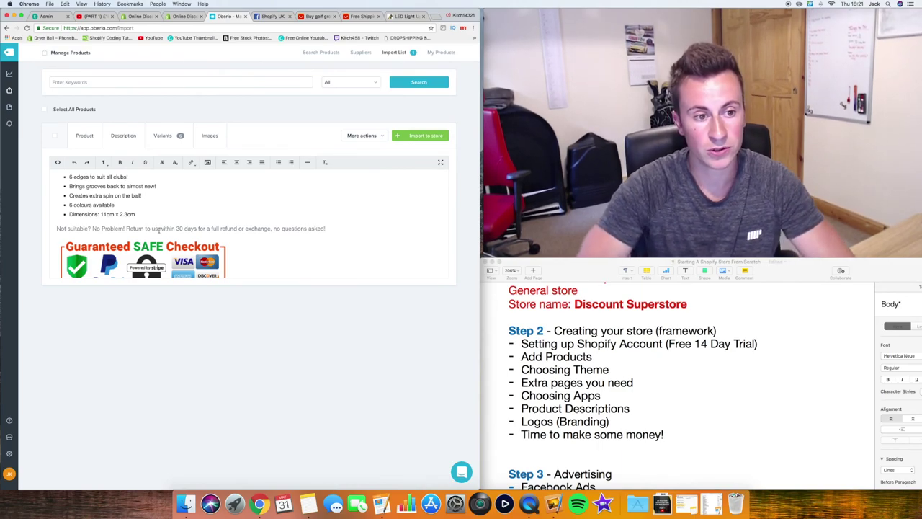
scroll(266, 213, down, 5)
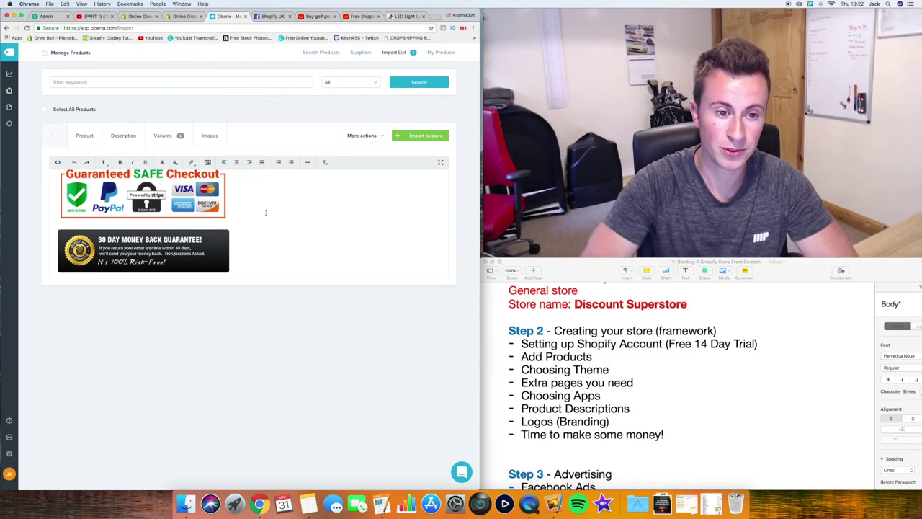
scroll(266, 224, down, 1)
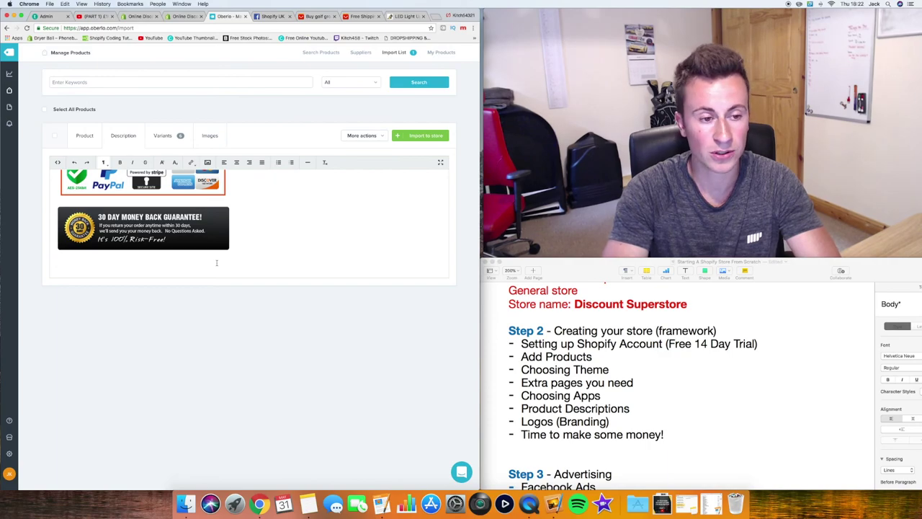
text(Sh)
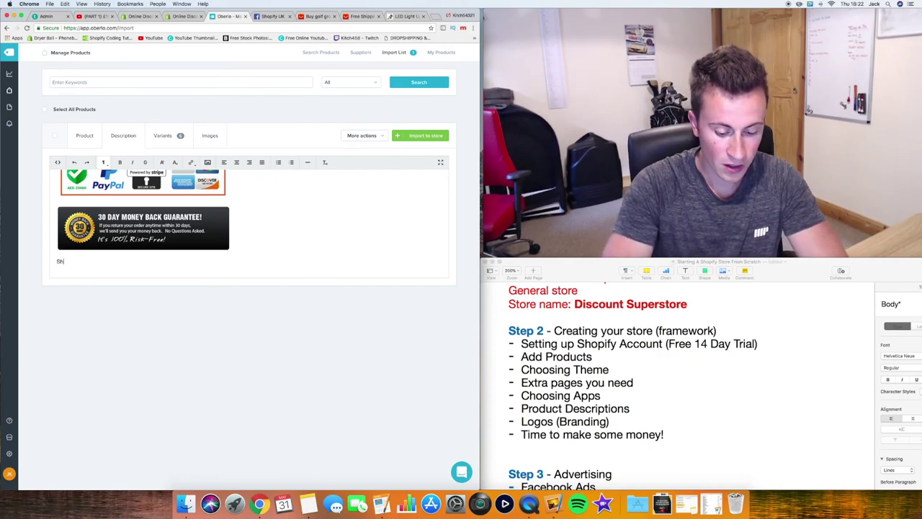
text(ipping Method: E)
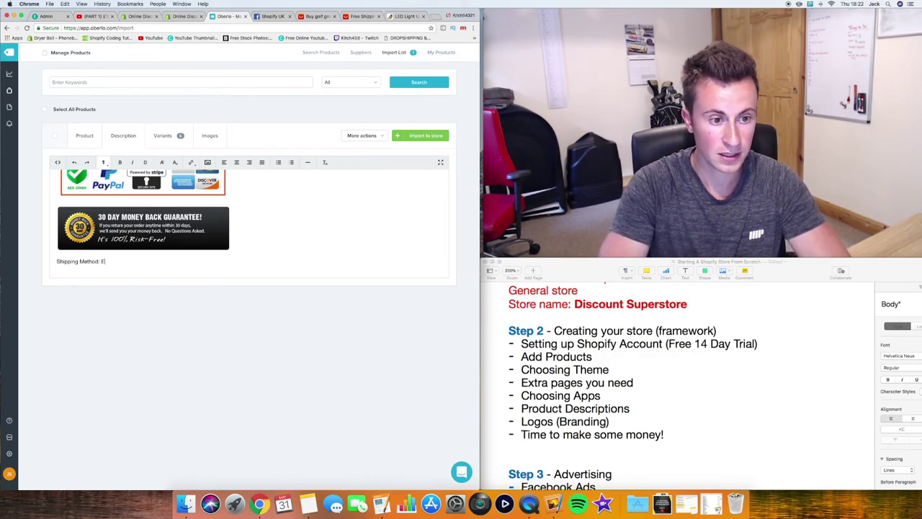
text(pac)
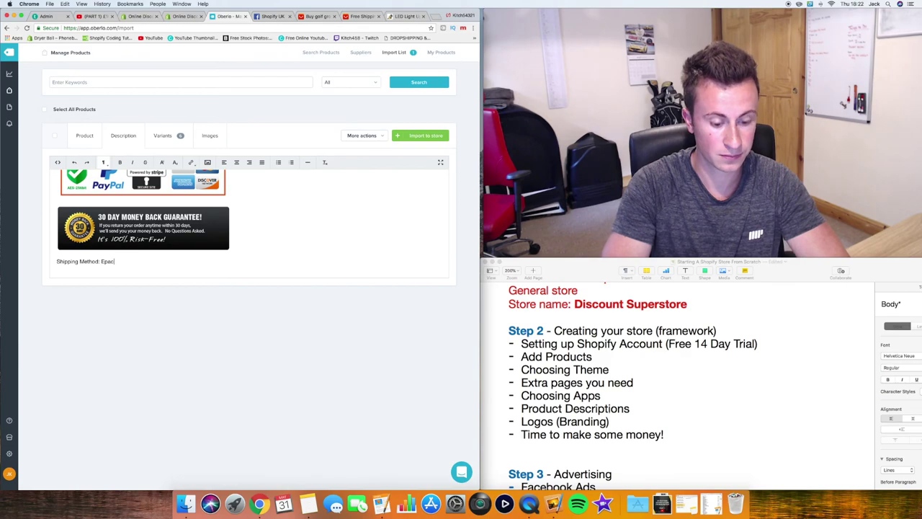
text(ket)
key(Return)
text(Shi)
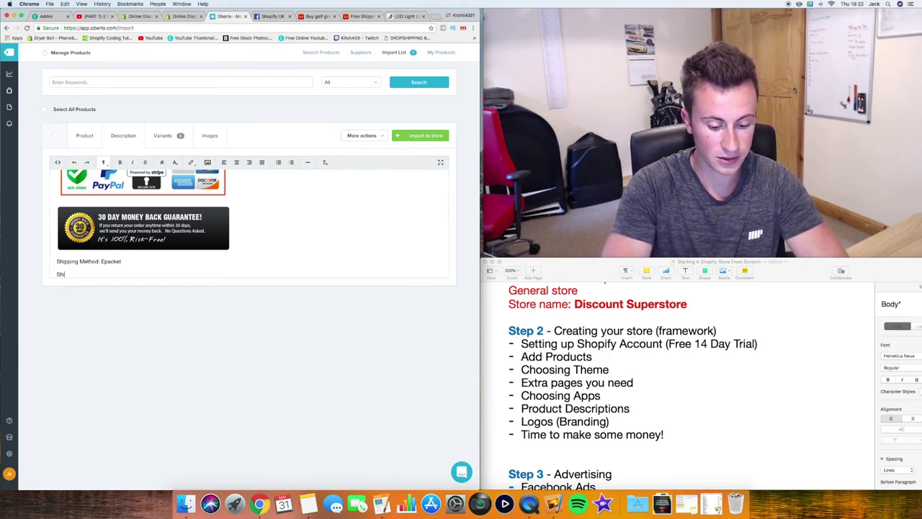
text(pping Time)
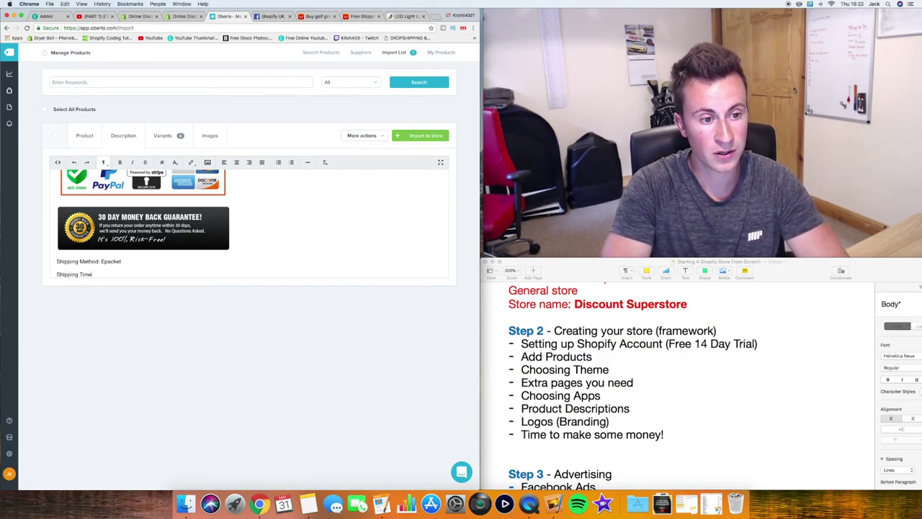
text(: 2-4 w)
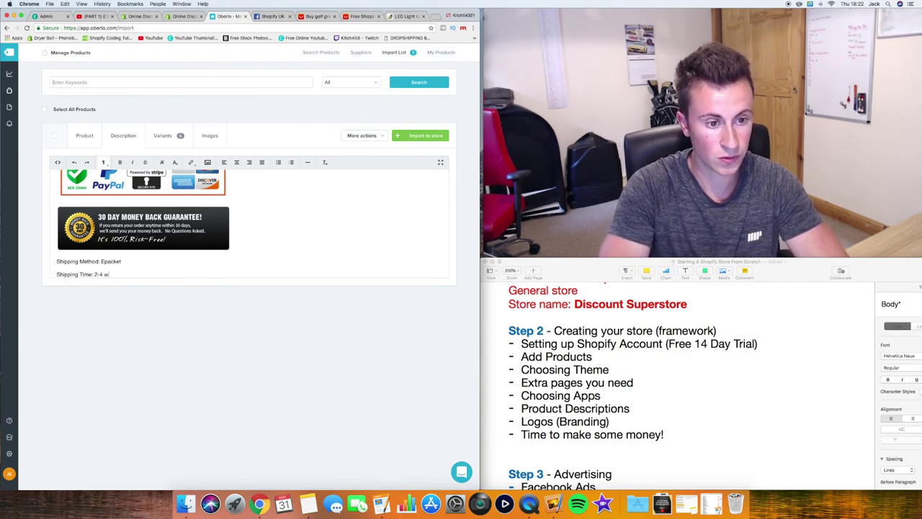
text(eeks)
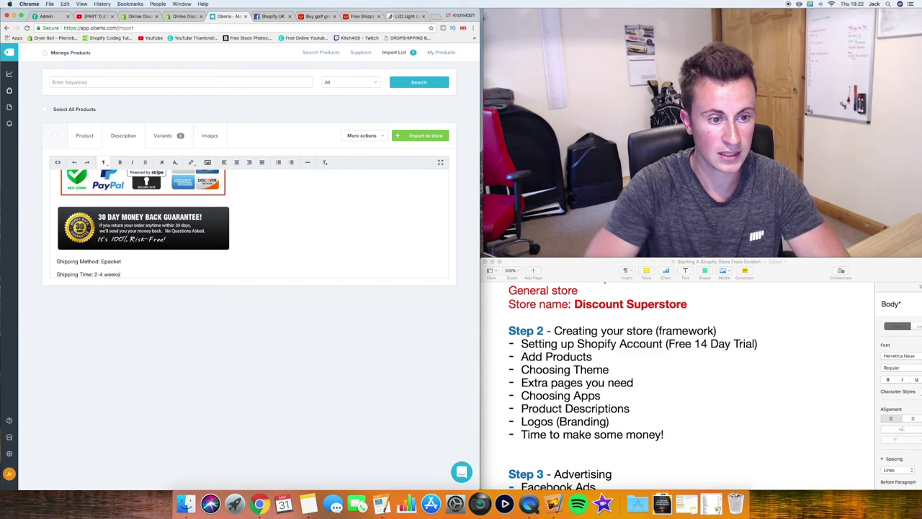
scroll(276, 242, down, 1)
scroll(277, 242, up, 10)
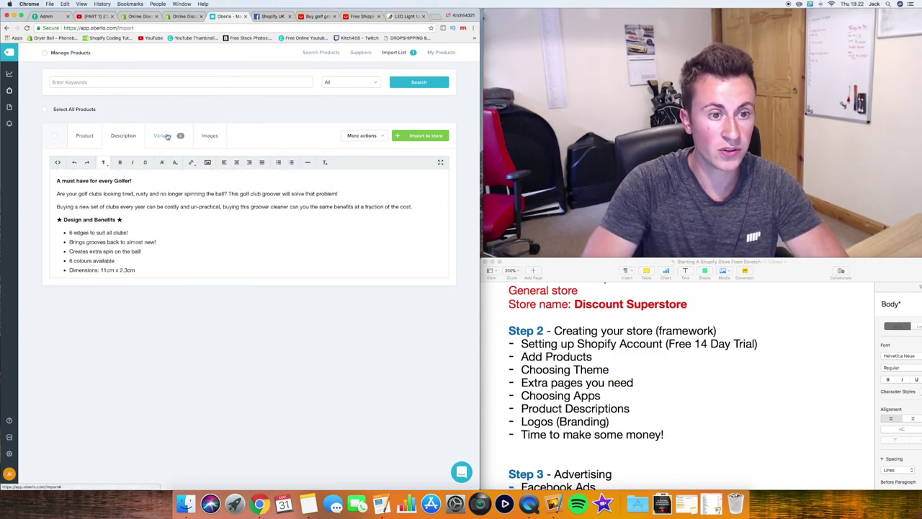
Review the six colour variants, each costing $2.81 and priced at 5.62 USD
click(163, 136)
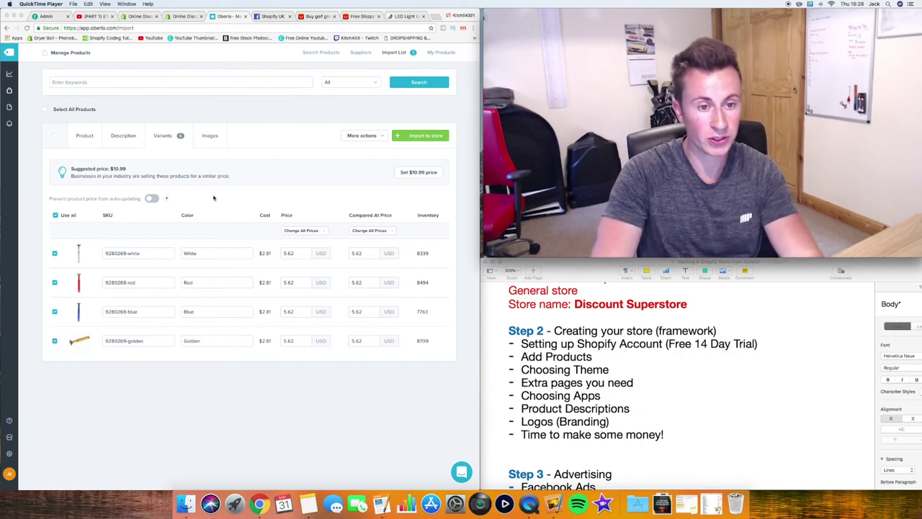
scroll(209, 196, down, 3)
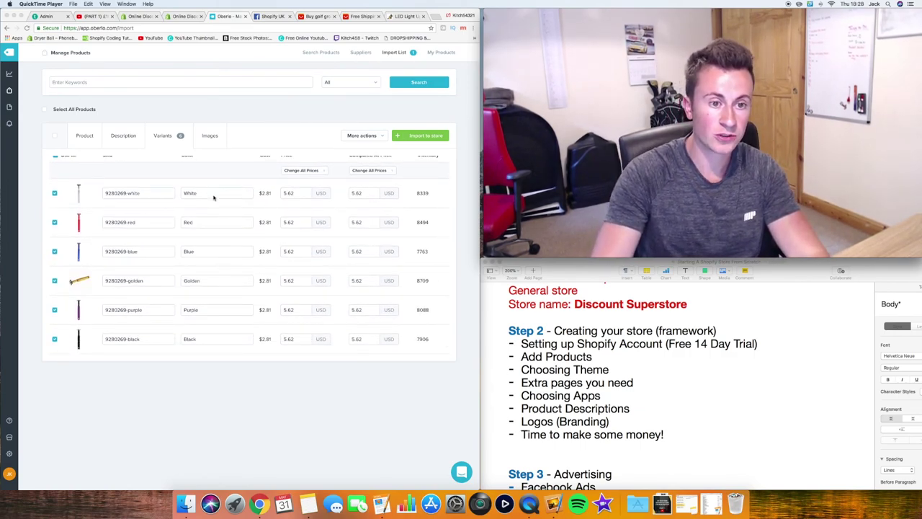
scroll(213, 196, up, 1)
scroll(180, 198, down, 1)
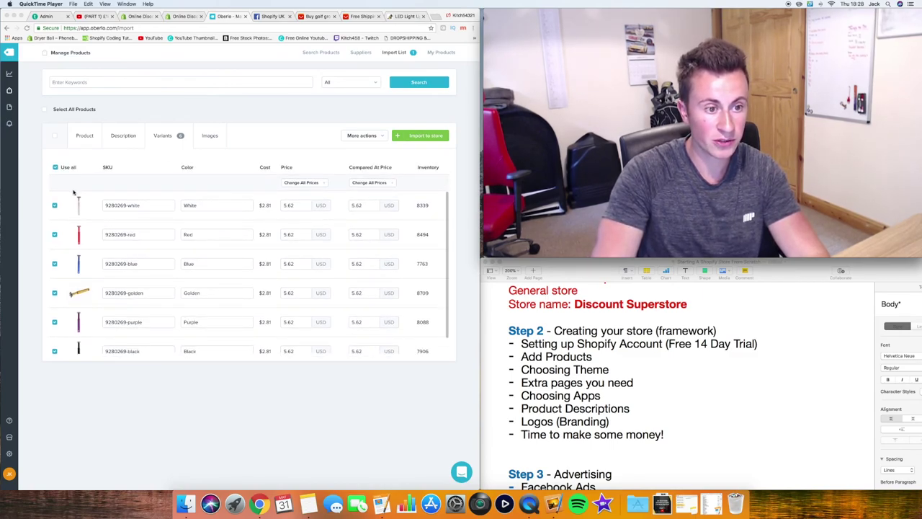
scroll(72, 191, down, 2)
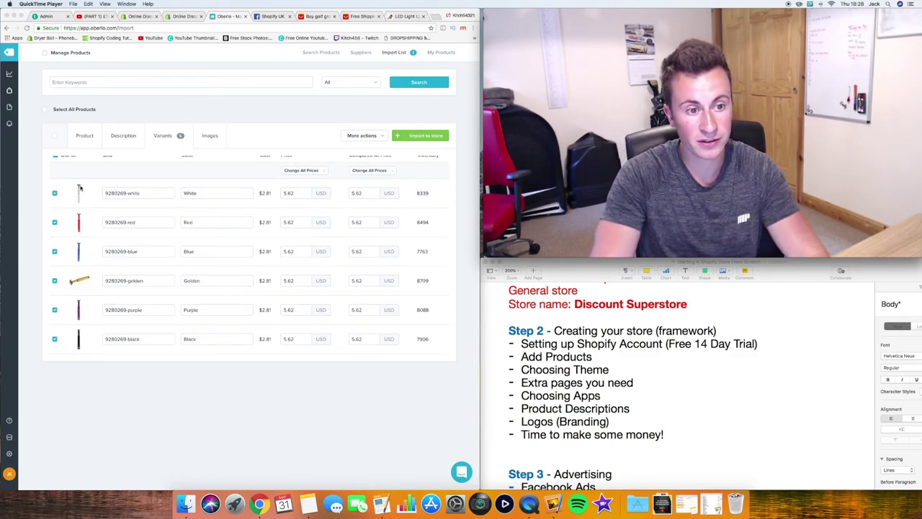
scroll(130, 193, up, 2)
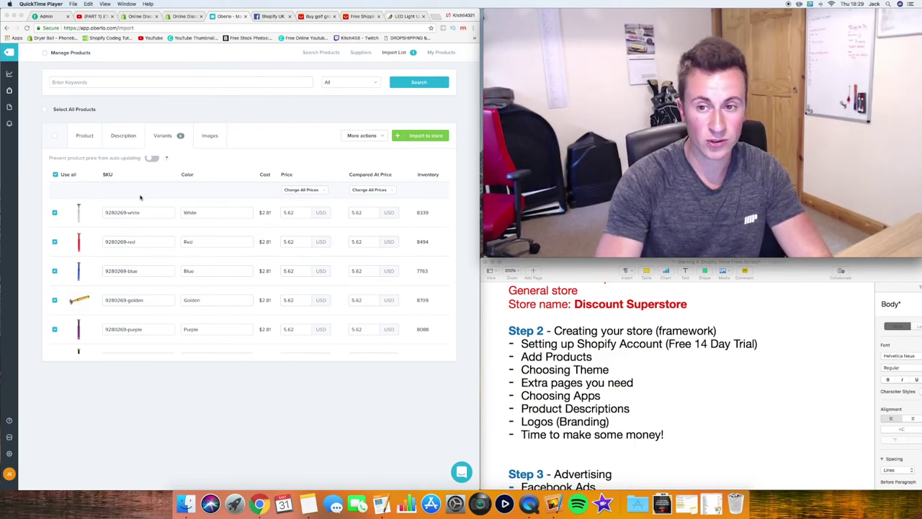
scroll(140, 197, down, 1)
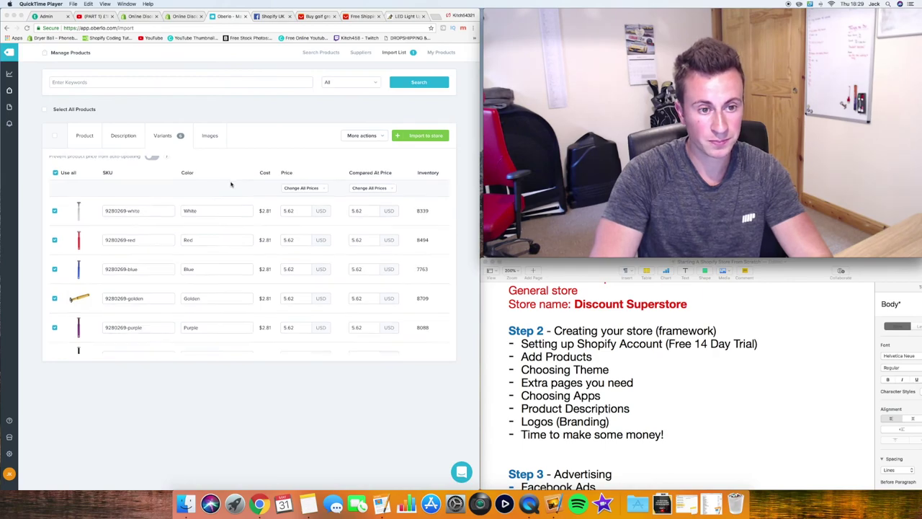
scroll(193, 176, down, 2)
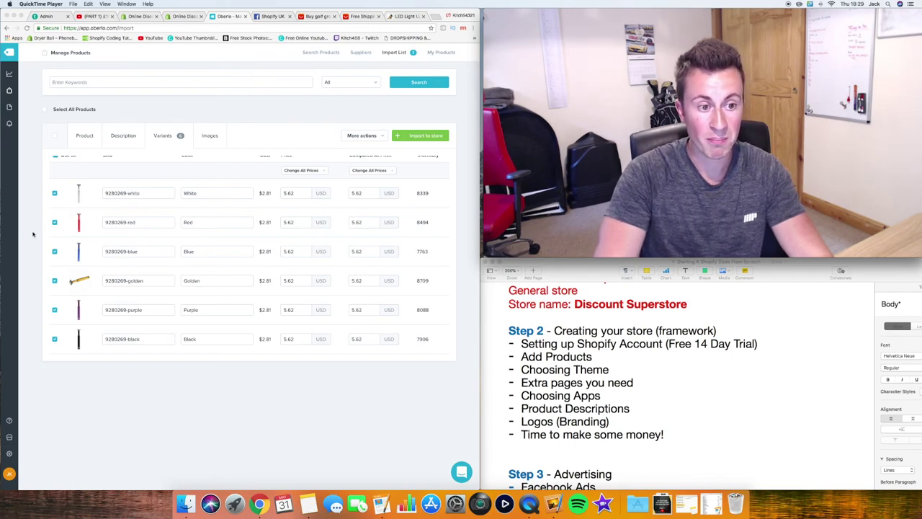
click(188, 343)
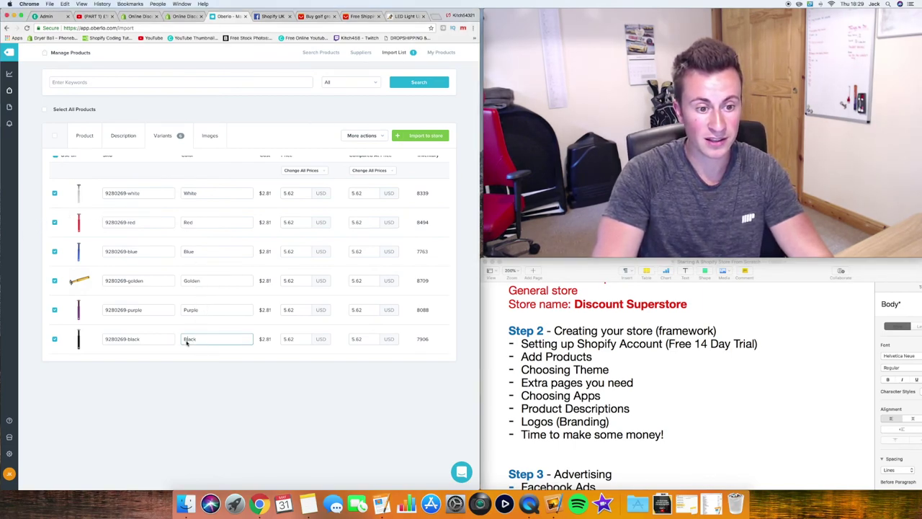
scroll(203, 231, up, 2)
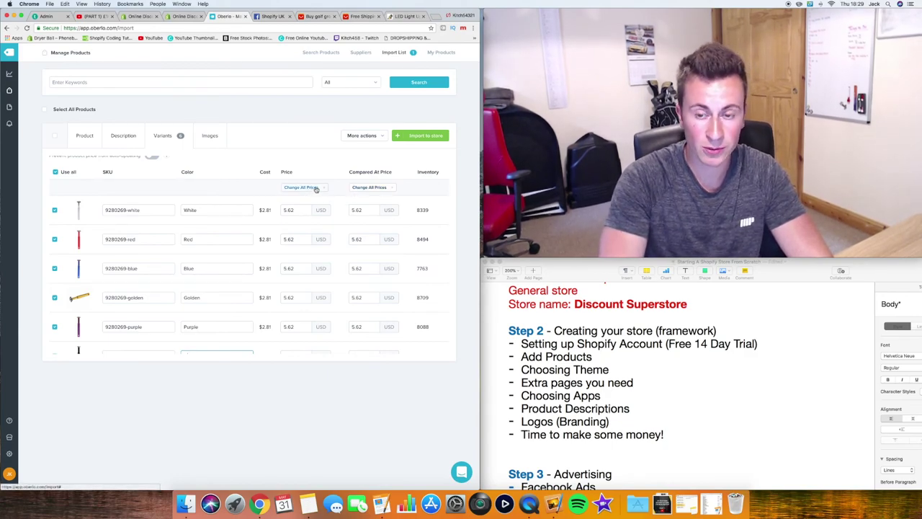
click(315, 189)
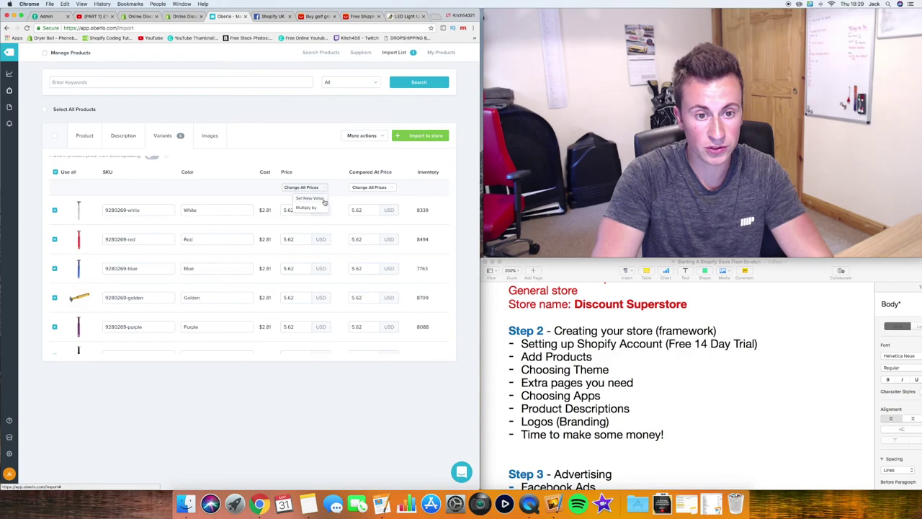
Set every golf club cleaner variant's price to 14.99 USD
click(322, 198)
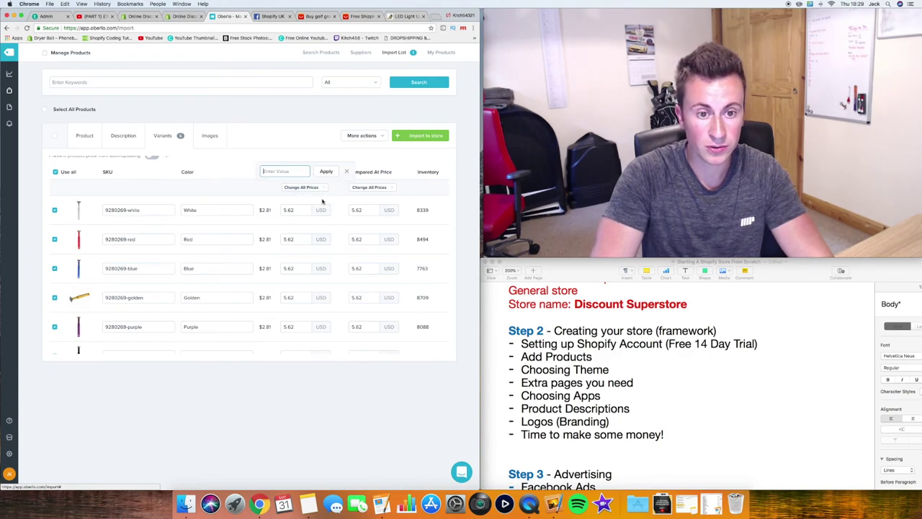
text(14.99)
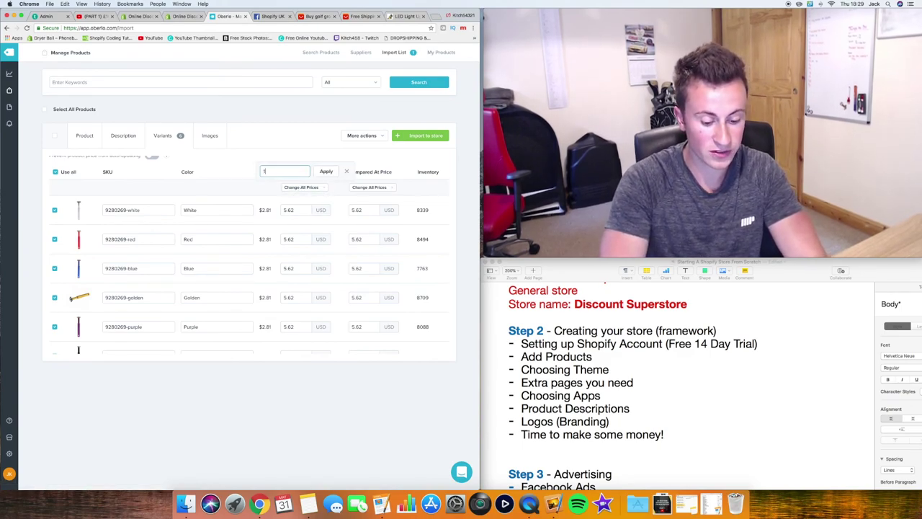
click(326, 171)
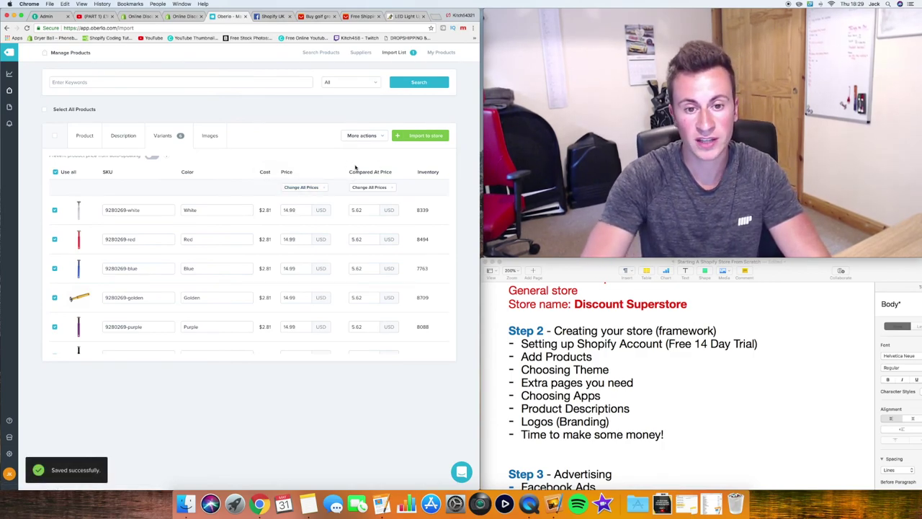
Bring up the golf product's image gallery in Oberlo
scroll(374, 169, up, 2)
scroll(394, 170, up, 1)
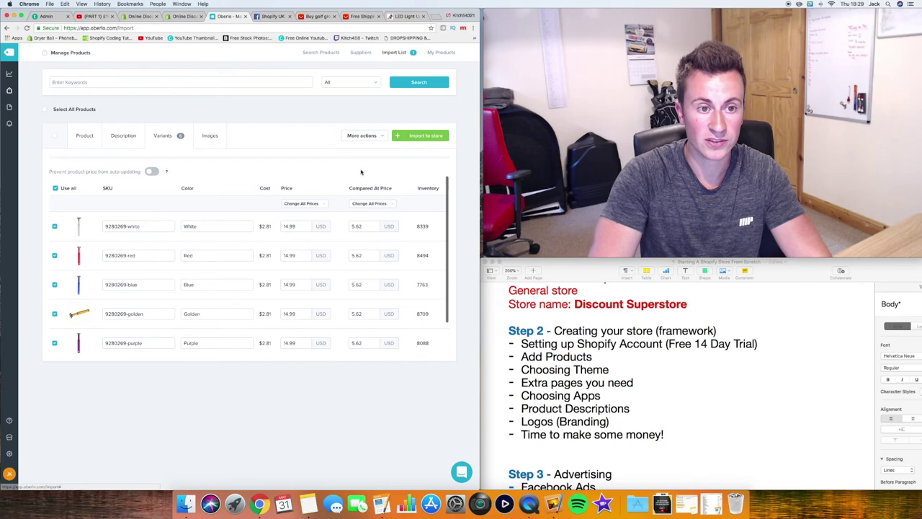
click(209, 136)
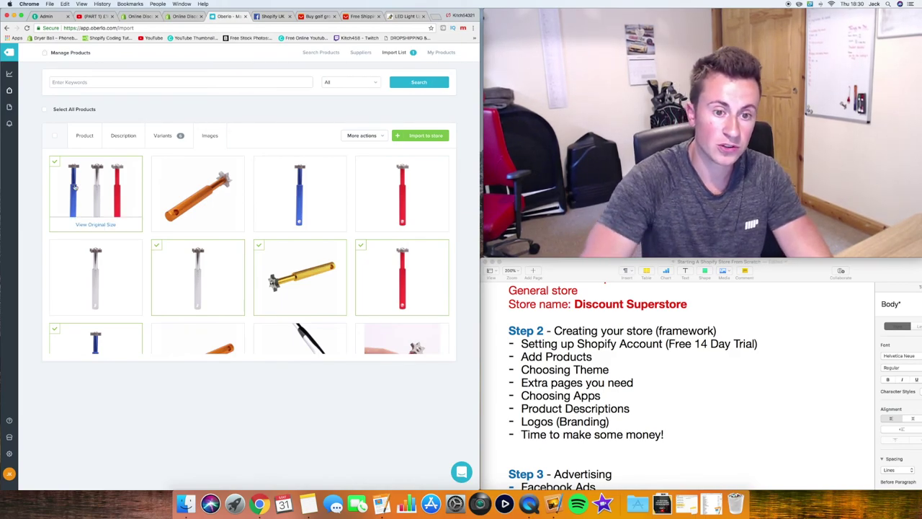
Tick the tool-in-club-head, hand-holding-red-tool and extra orange tool photos for import
scroll(176, 213, down, 1)
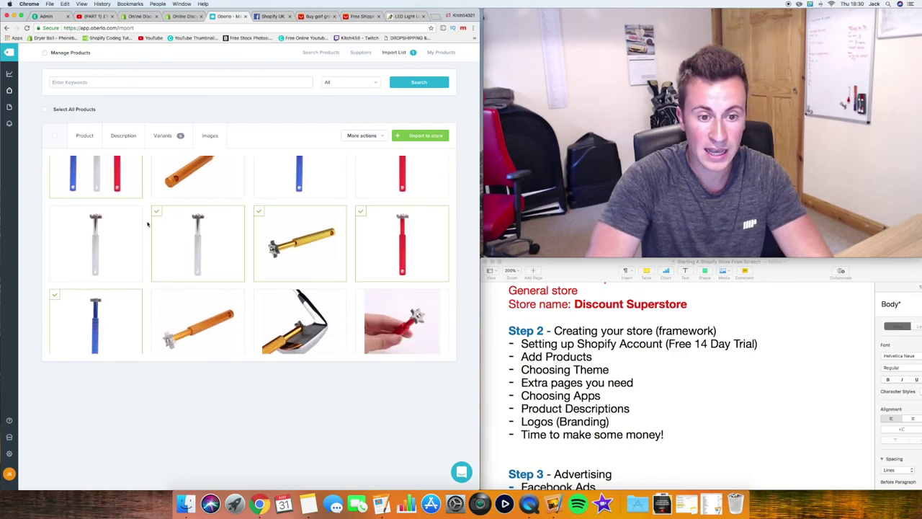
scroll(147, 224, down, 1)
scroll(148, 224, down, 1)
scroll(146, 231, down, 1)
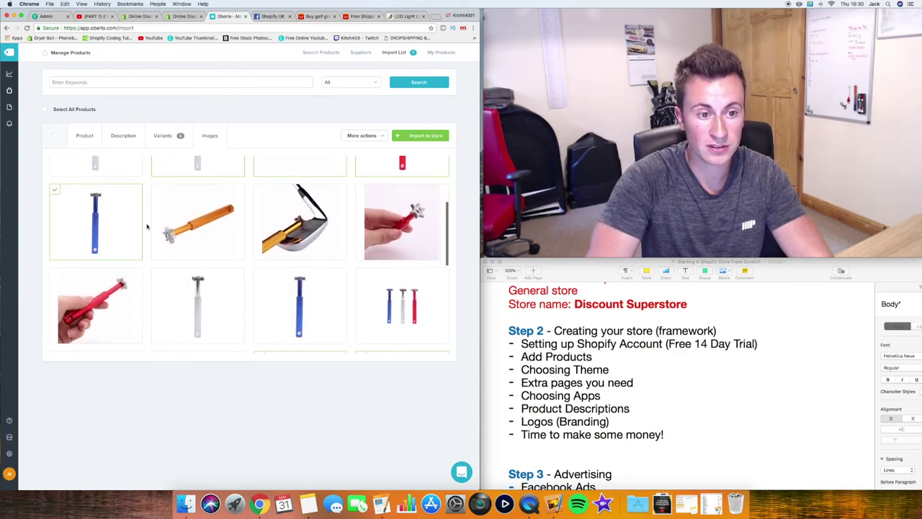
scroll(144, 233, down, 2)
scroll(144, 232, up, 2)
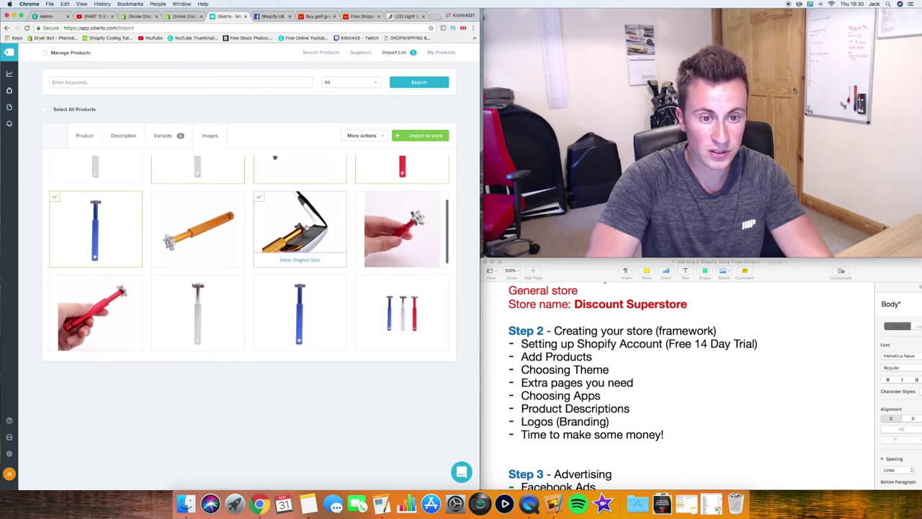
click(324, 213)
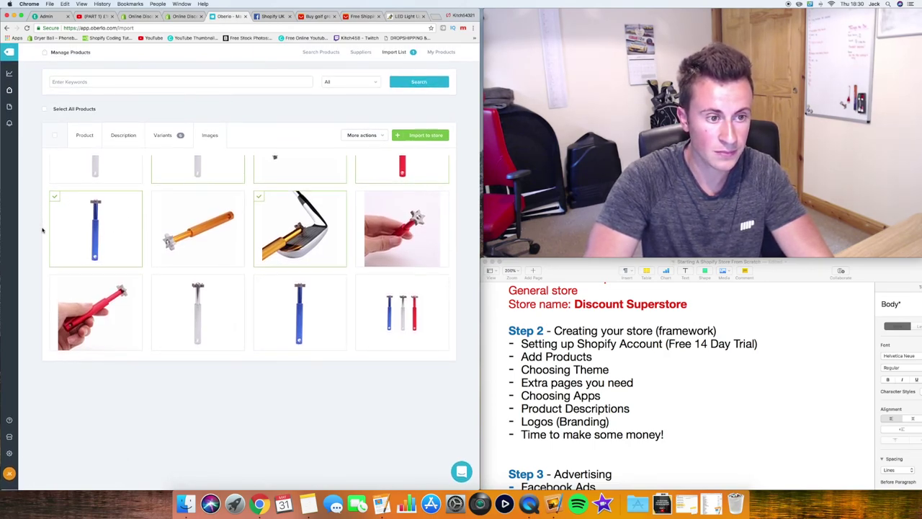
click(406, 227)
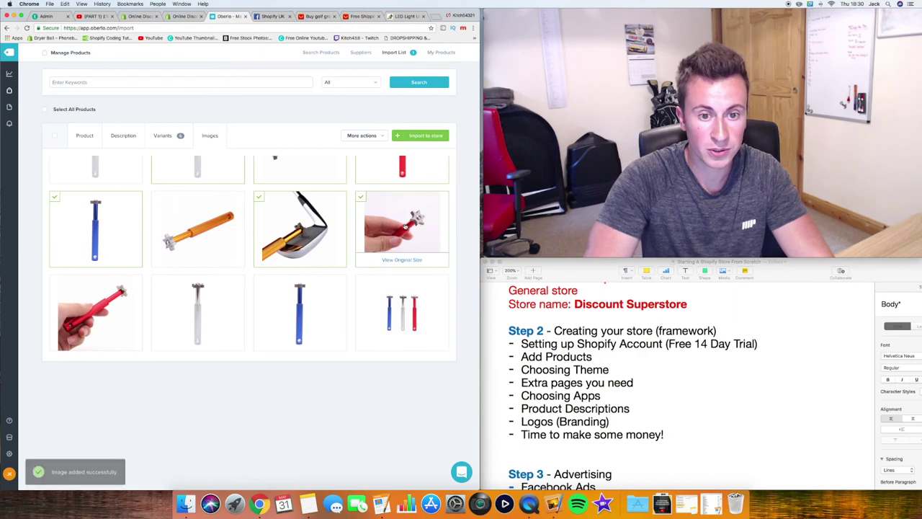
click(220, 246)
scroll(221, 246, down, 5)
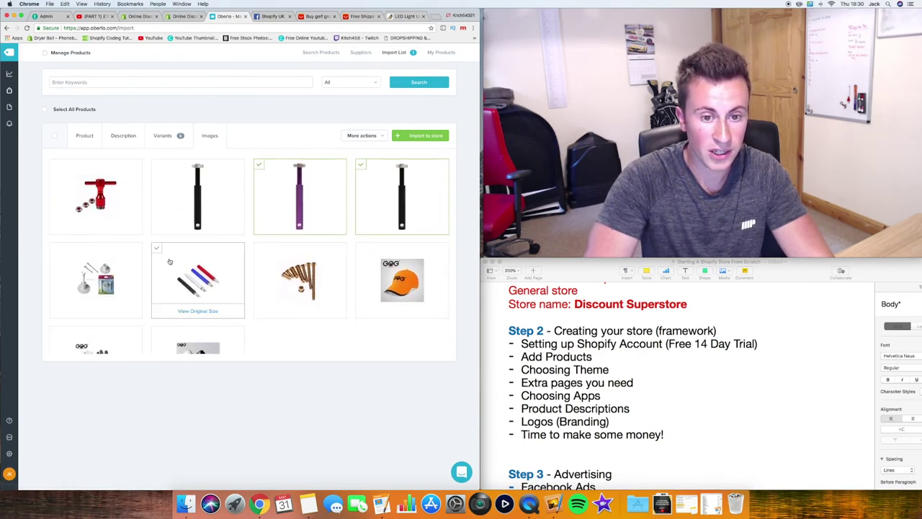
scroll(169, 262, down, 2)
scroll(169, 261, up, 10)
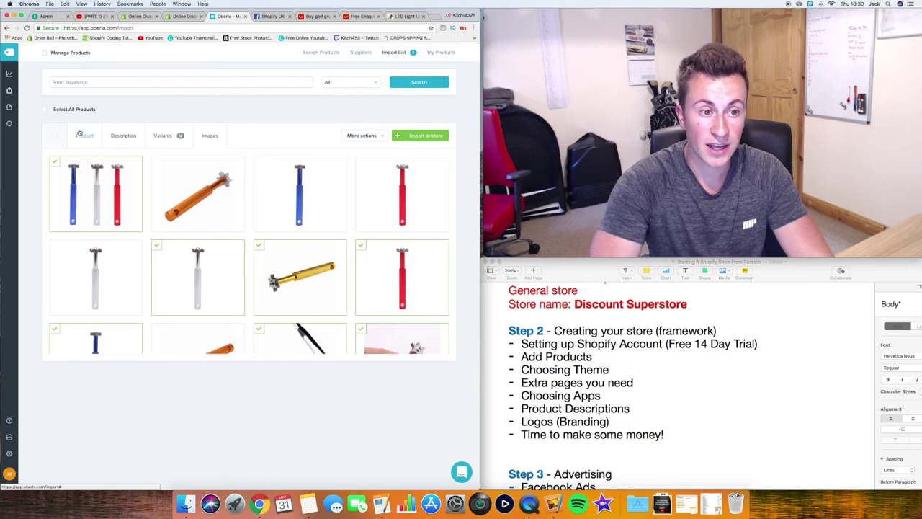
Import Golf Club Groove Cleaner and view it in Shopify's product list with six variants
click(81, 135)
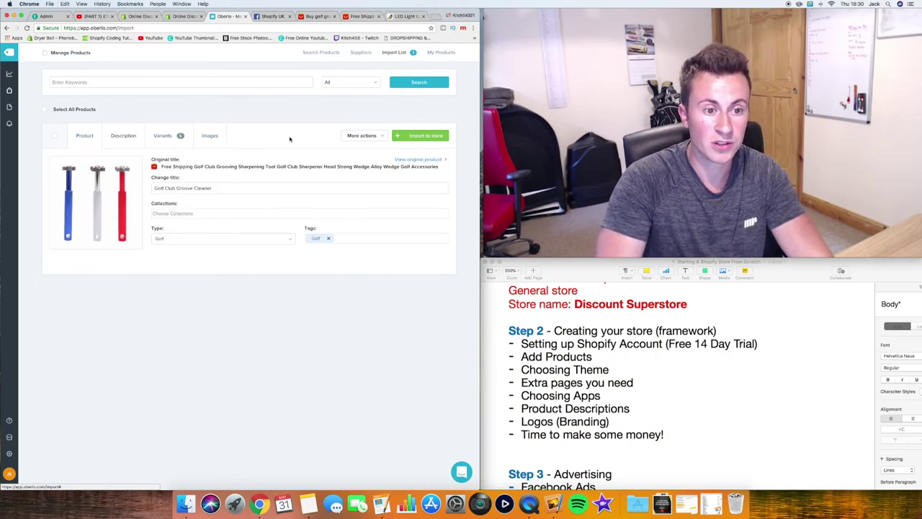
click(427, 135)
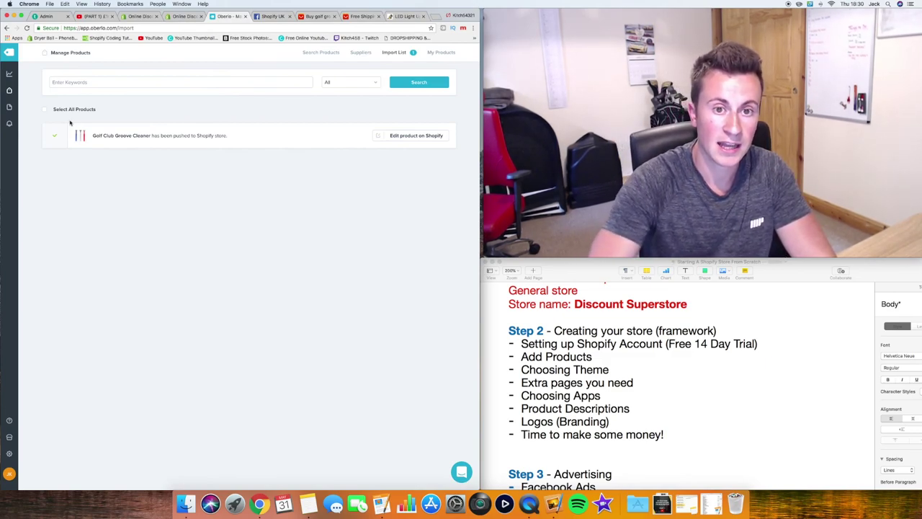
click(140, 17)
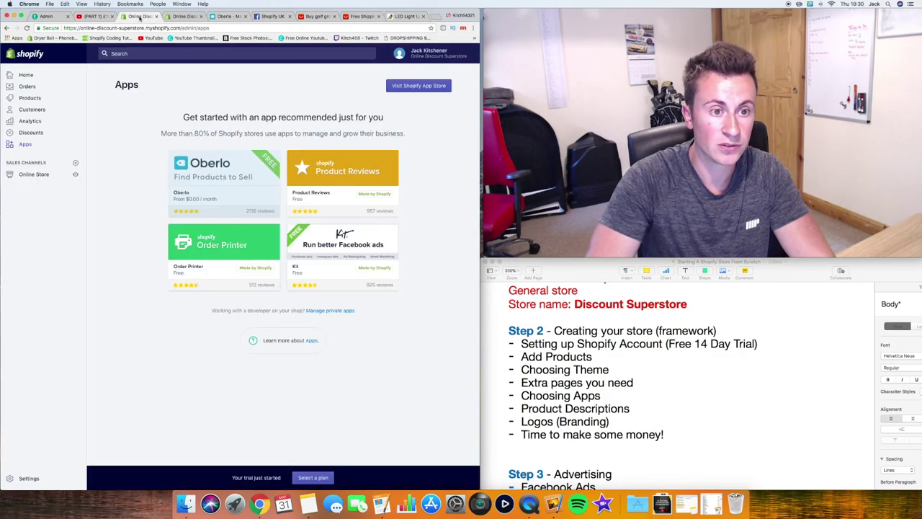
click(32, 98)
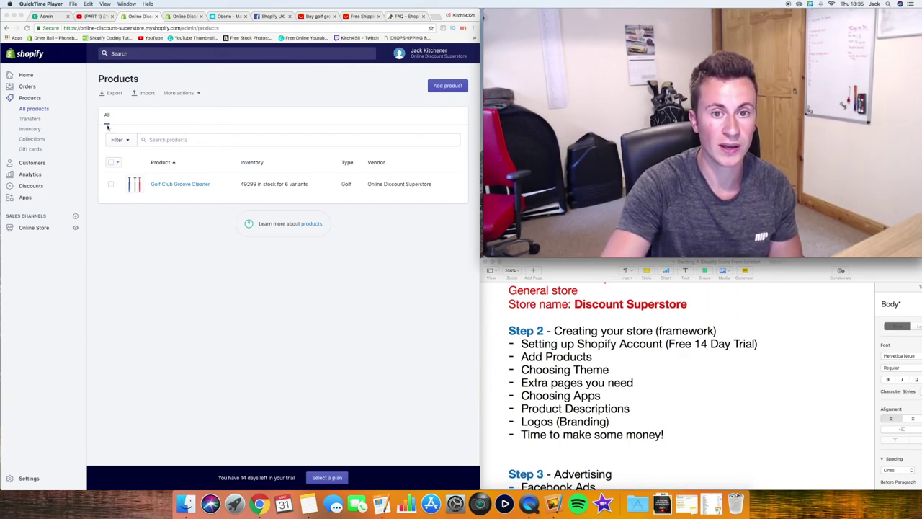
click(179, 184)
Move the golden tool-in-club-head photo into the first image slot of Golf Club Groove Cleaner
click(179, 185)
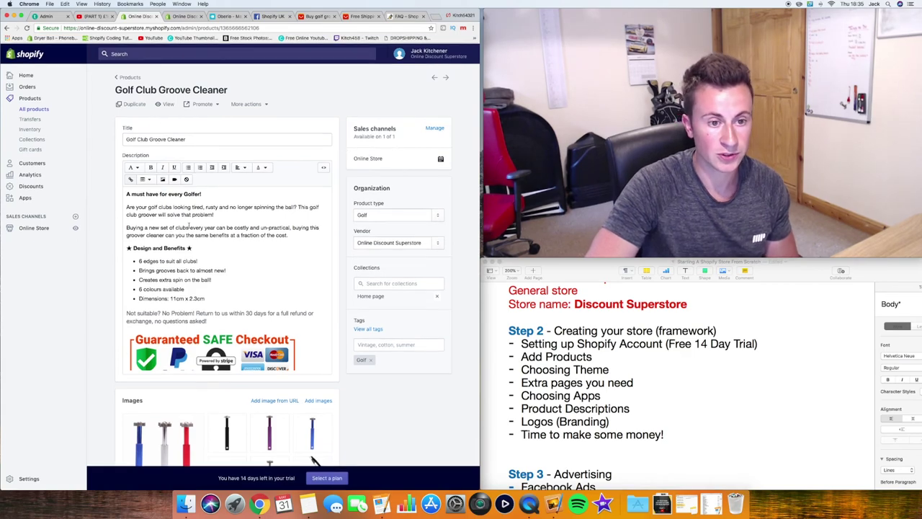
scroll(190, 227, down, 5)
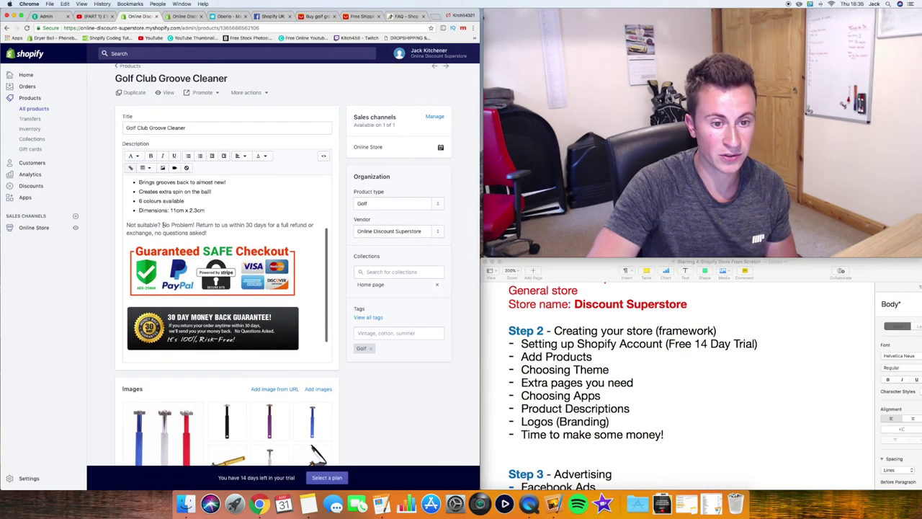
scroll(165, 224, down, 2)
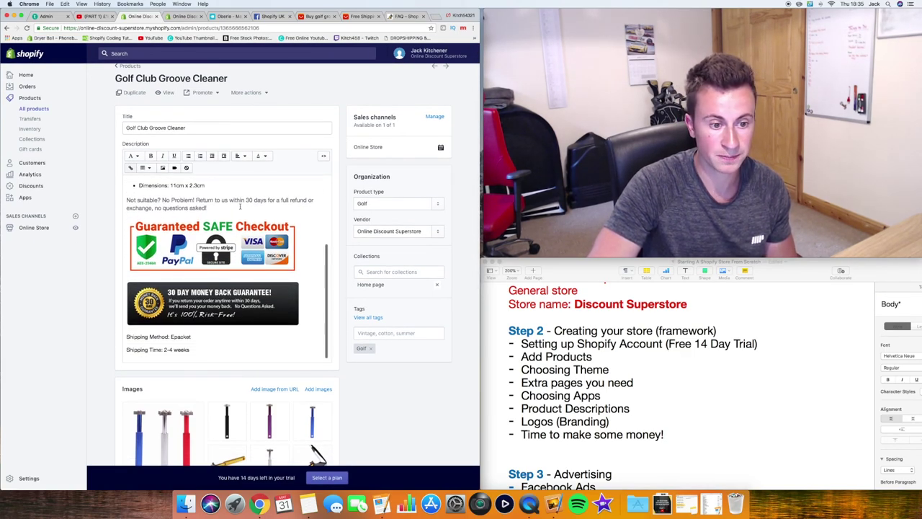
scroll(240, 207, down, 5)
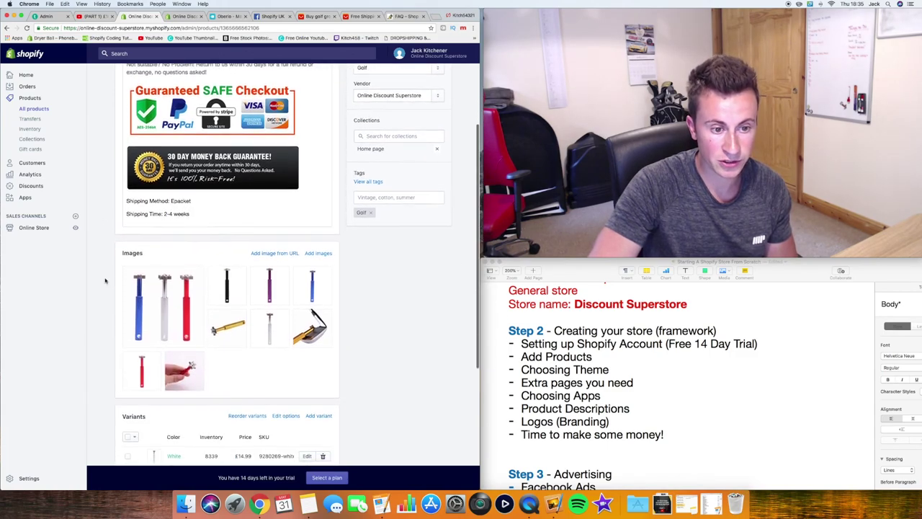
scroll(144, 295, up, 1)
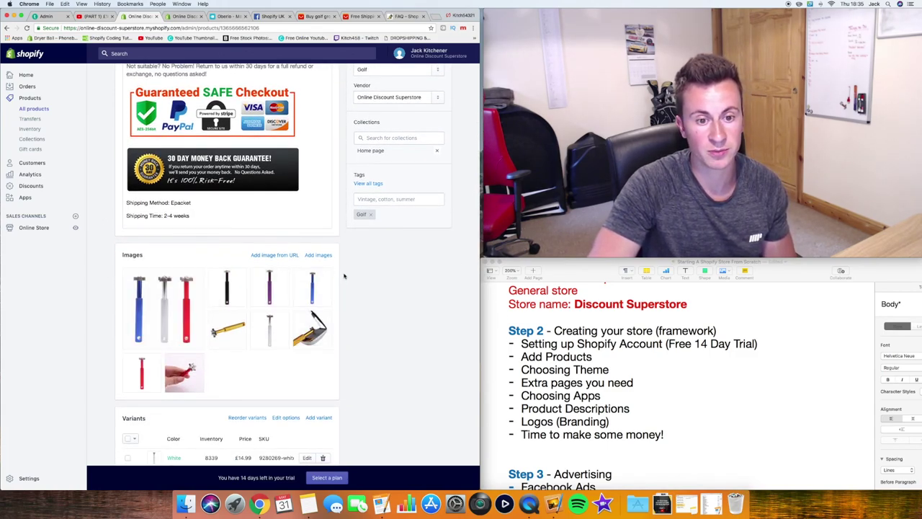
scroll(345, 276, down, 3)
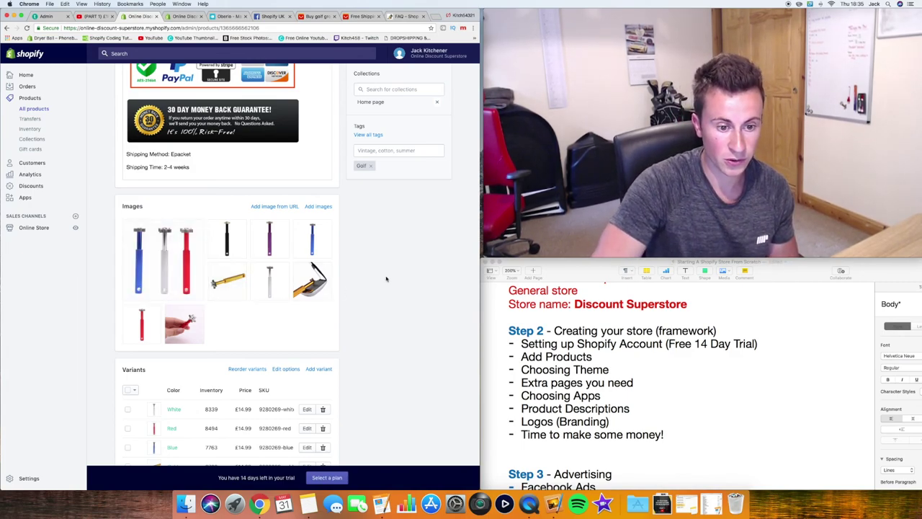
scroll(384, 278, down, 2)
drag(229, 230, 167, 207)
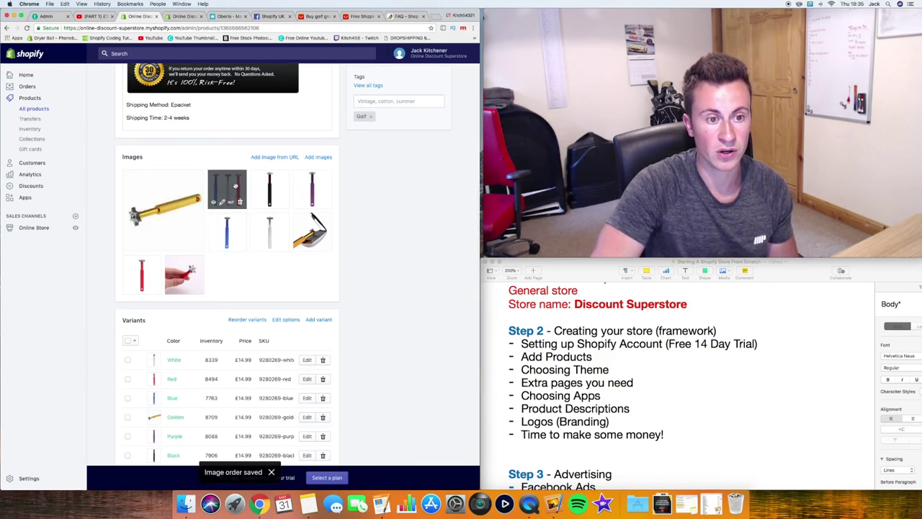
drag(235, 186, 167, 209)
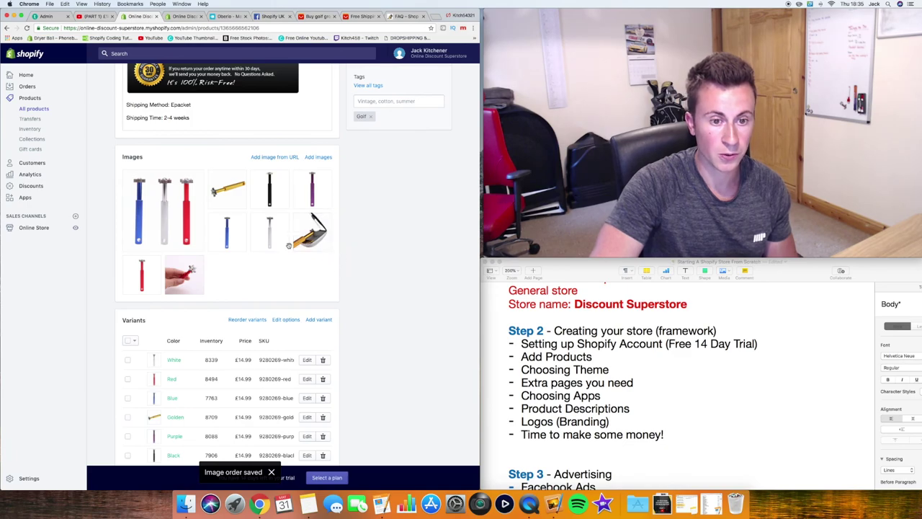
drag(288, 246, 180, 207)
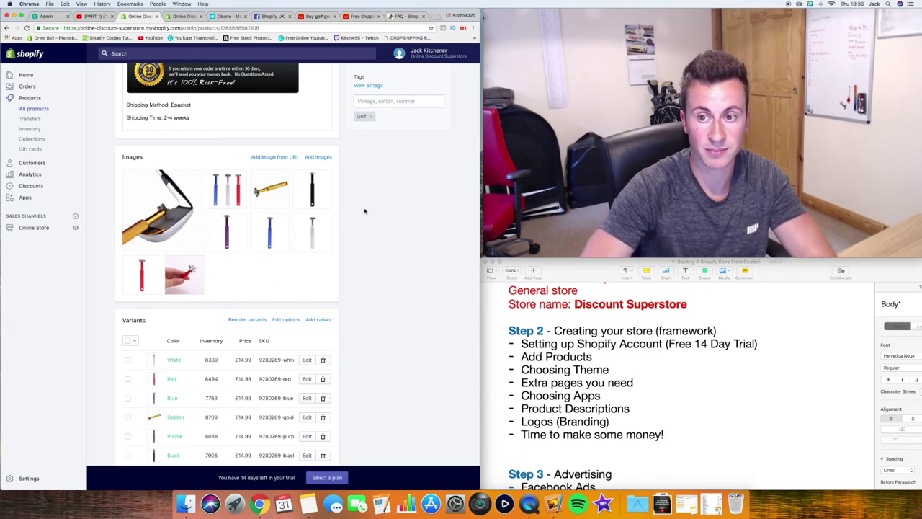
scroll(367, 254, down, 2)
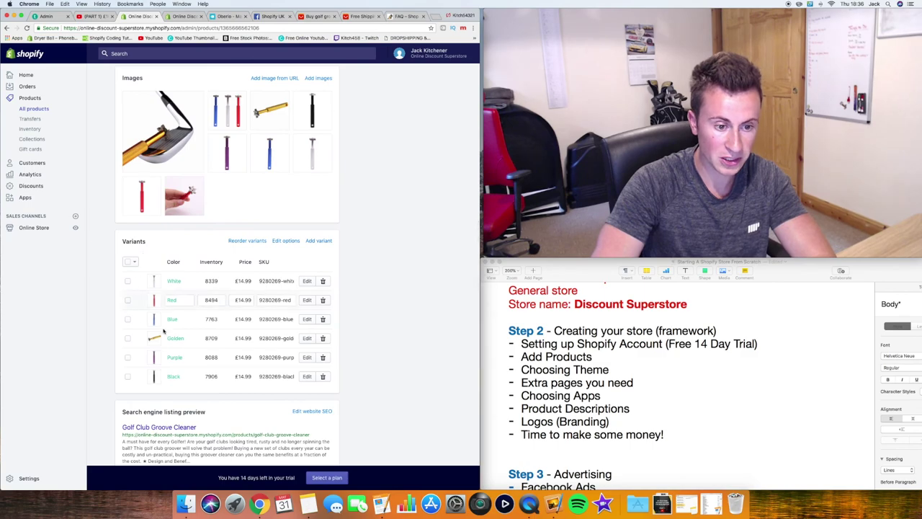
scroll(367, 191, down, 2)
scroll(367, 191, up, 10)
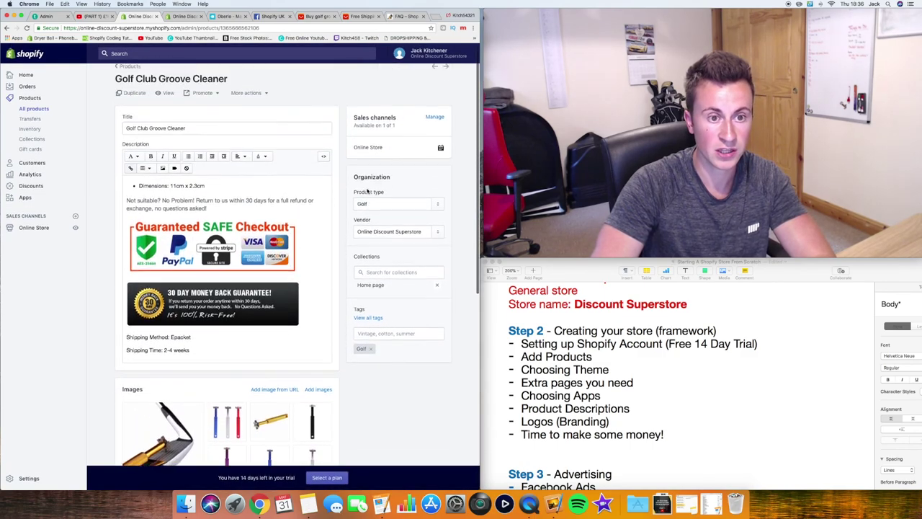
Go to the Online Store themes page and browse the free themes gallery before closing it
click(26, 75)
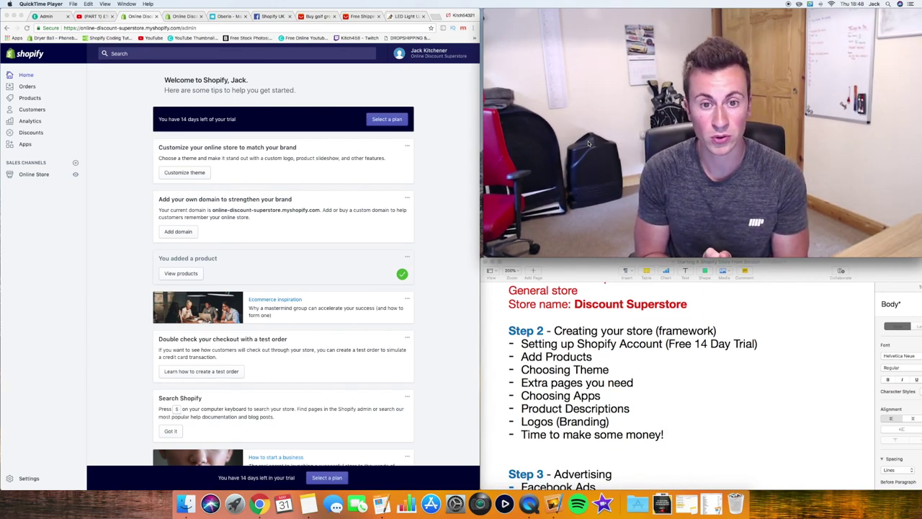
click(179, 176)
click(186, 175)
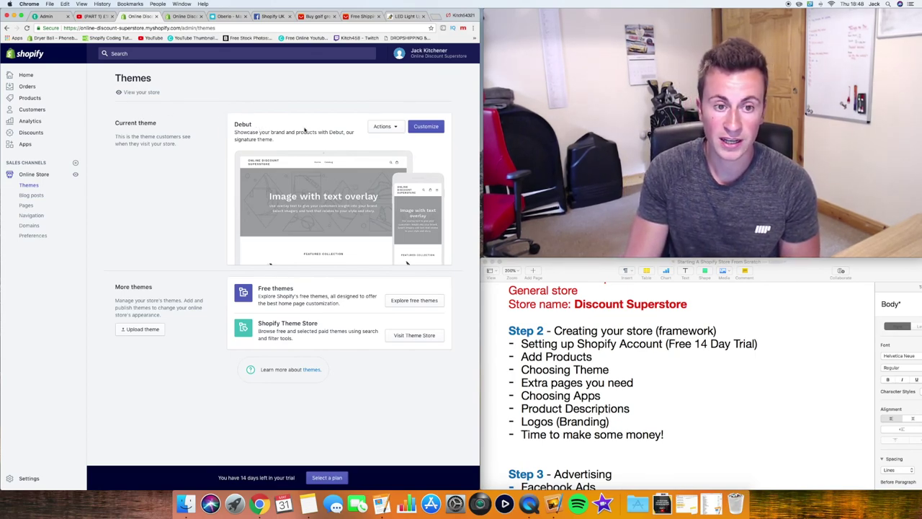
click(423, 302)
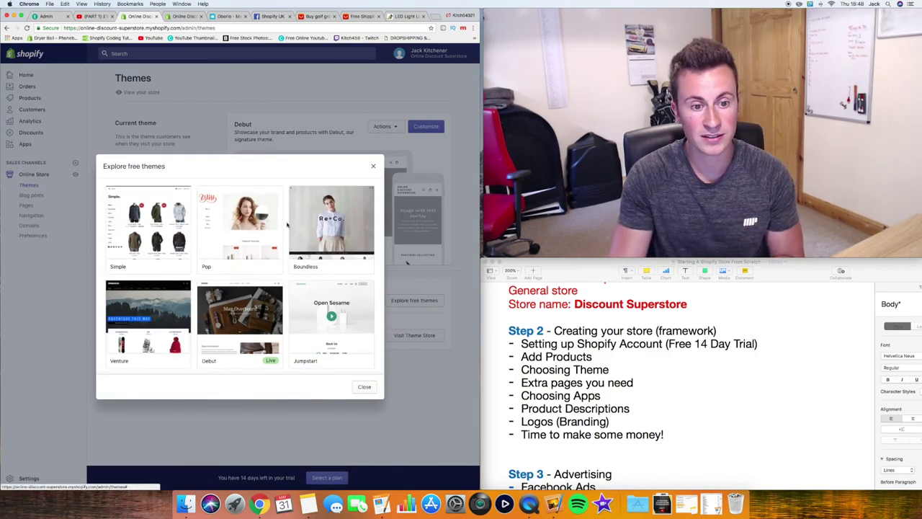
scroll(264, 261, down, 2)
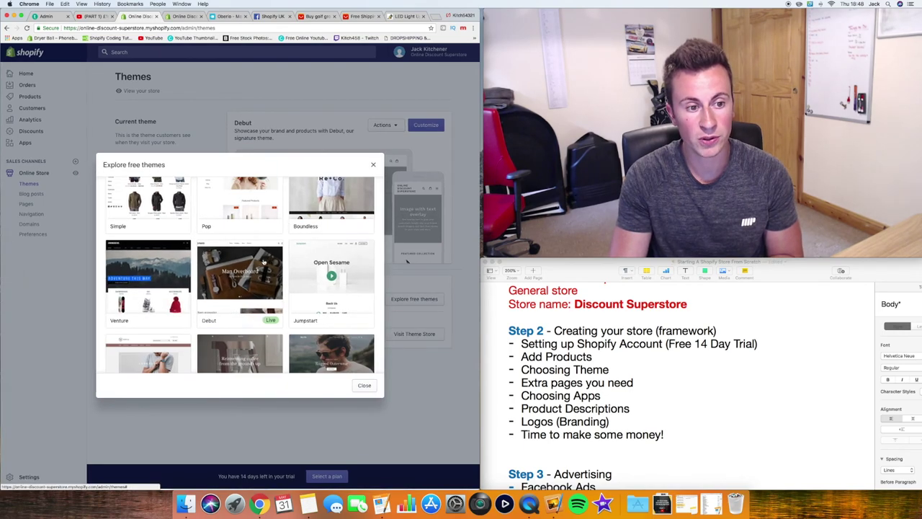
click(374, 167)
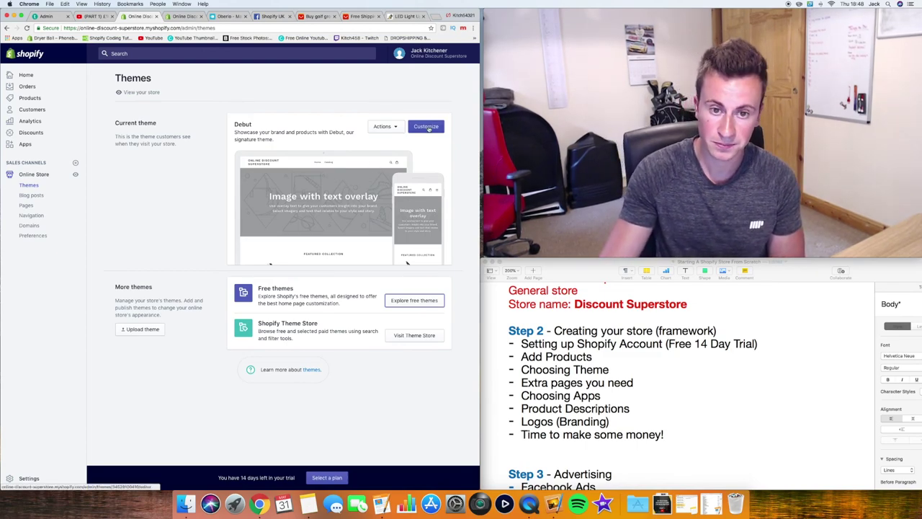
Customize the Debut theme and preview its home page at desktop size
click(427, 127)
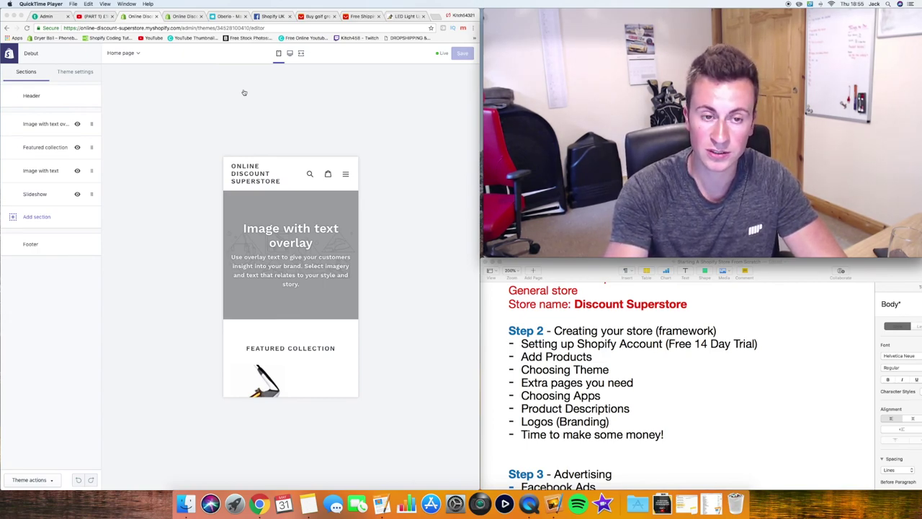
click(291, 56)
click(290, 56)
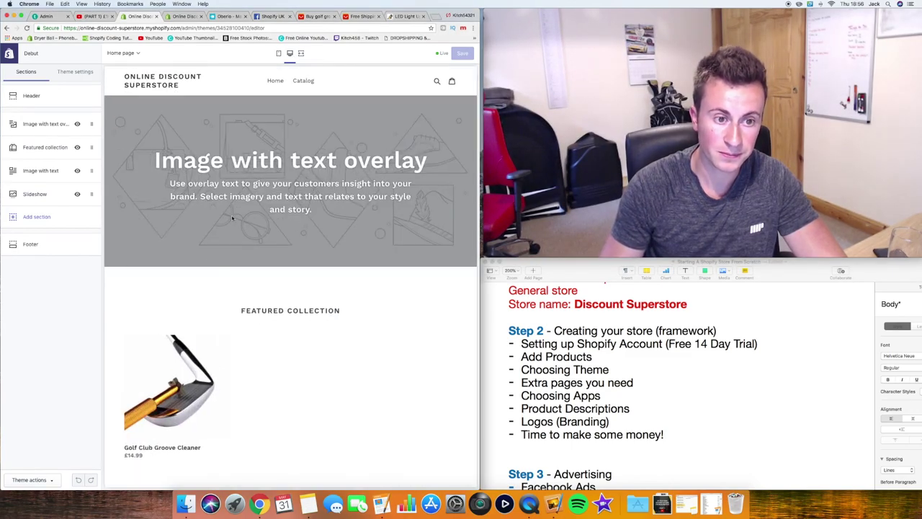
scroll(232, 219, down, 5)
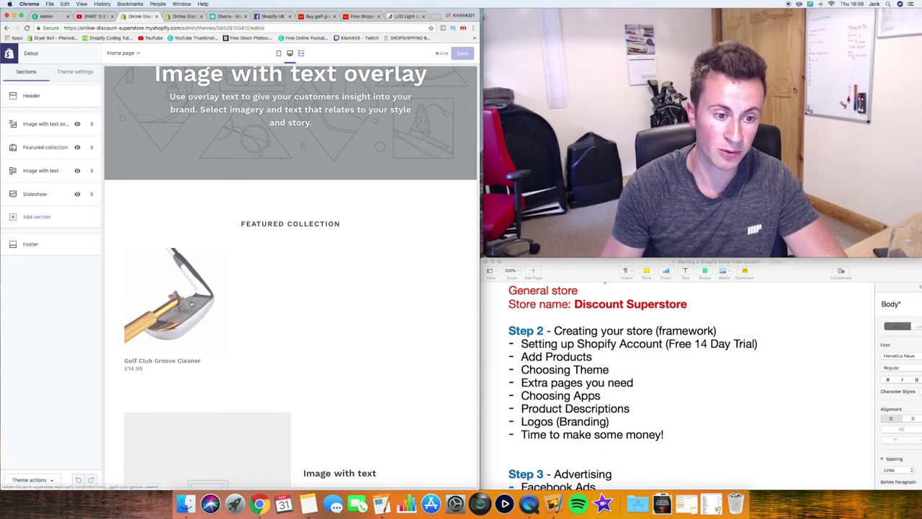
Preview the Golf Club Groove Cleaner product page and check its colour options, keeping Golden
click(192, 304)
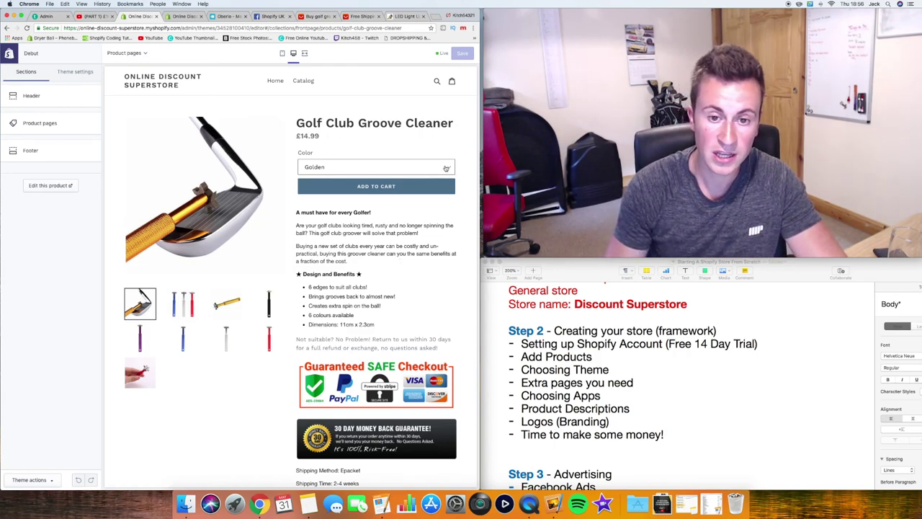
click(445, 168)
click(399, 153)
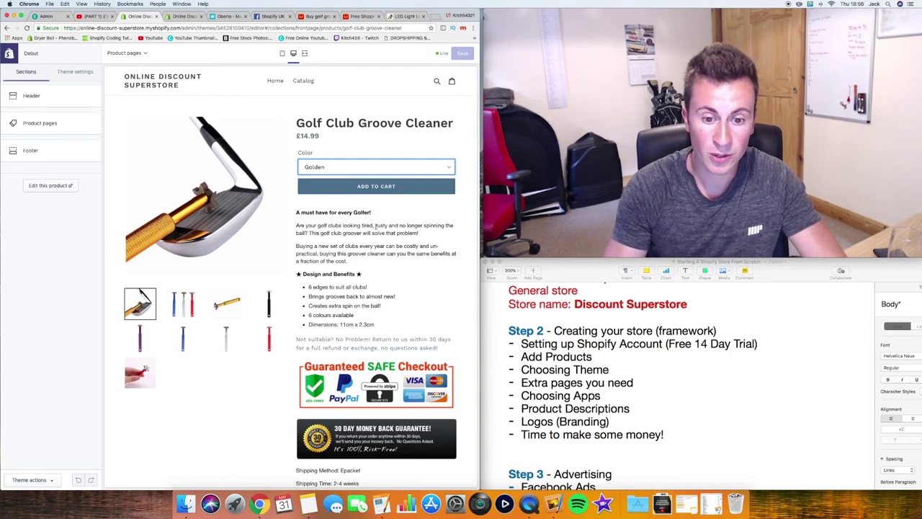
scroll(375, 226, down, 1)
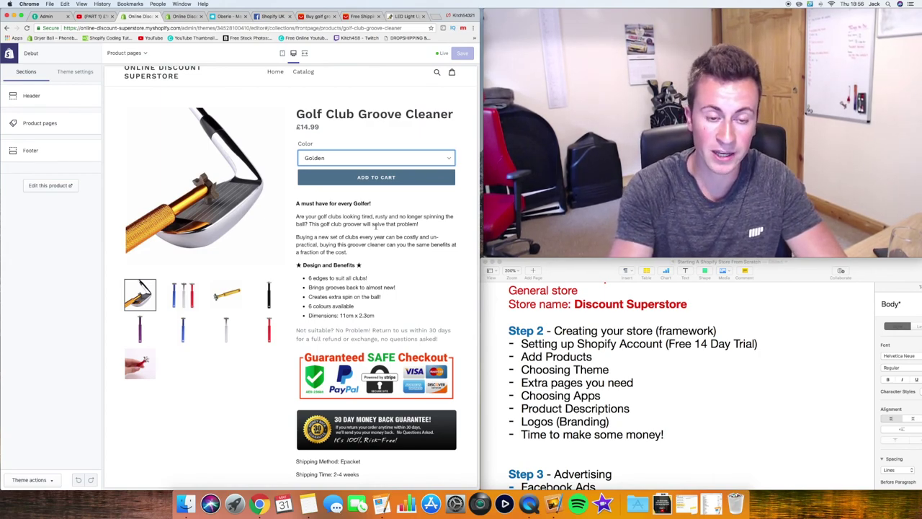
scroll(375, 225, up, 1)
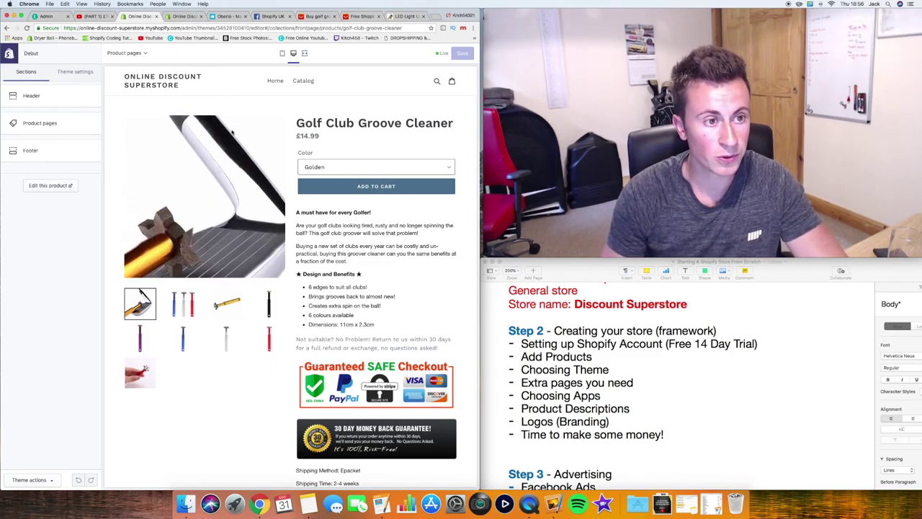
Set the theme's button colour to bright blue #2EA6FF, save, and preview on mobile
click(75, 71)
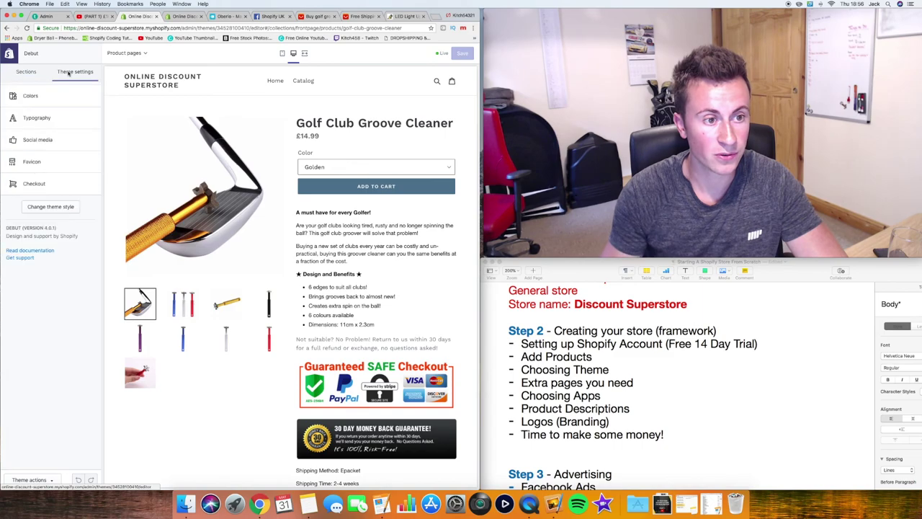
click(39, 99)
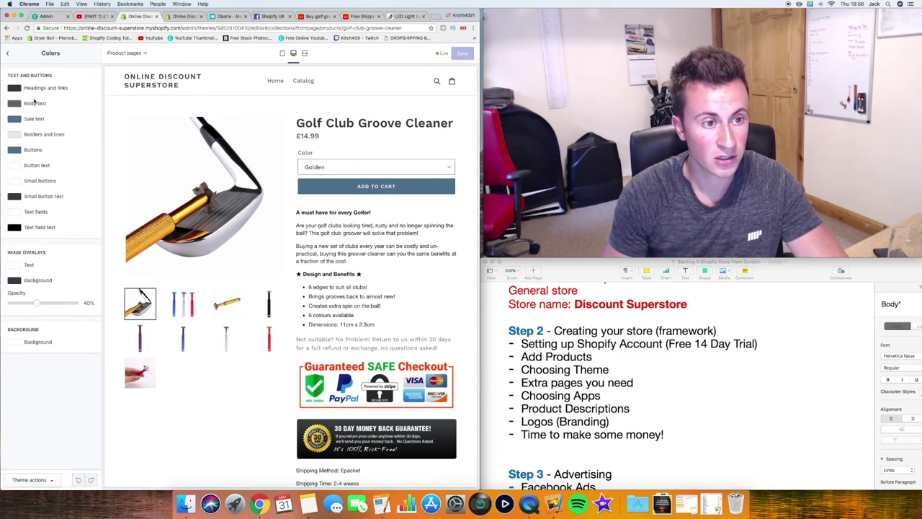
click(15, 152)
drag(34, 166, 62, 161)
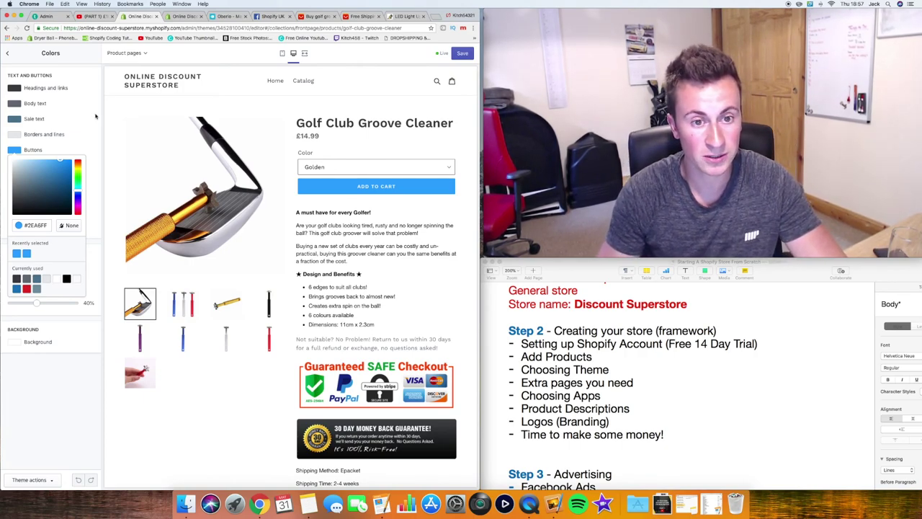
click(95, 116)
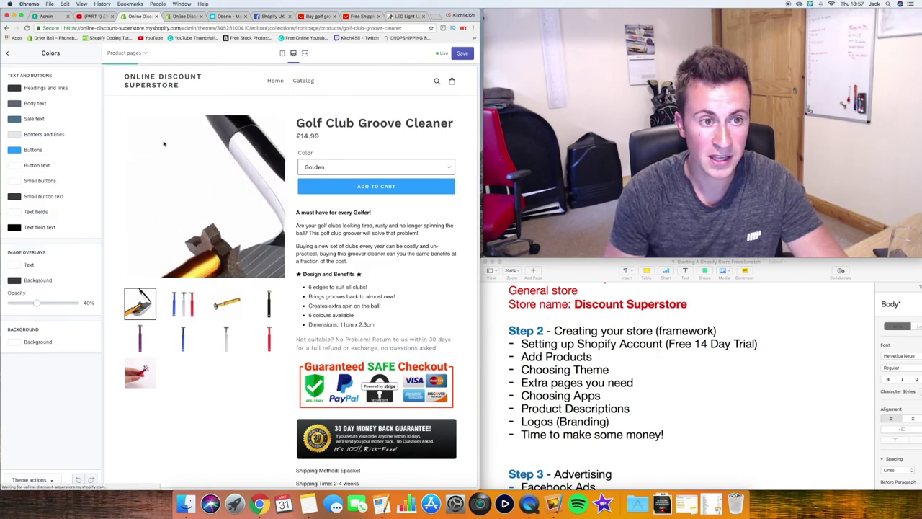
click(462, 53)
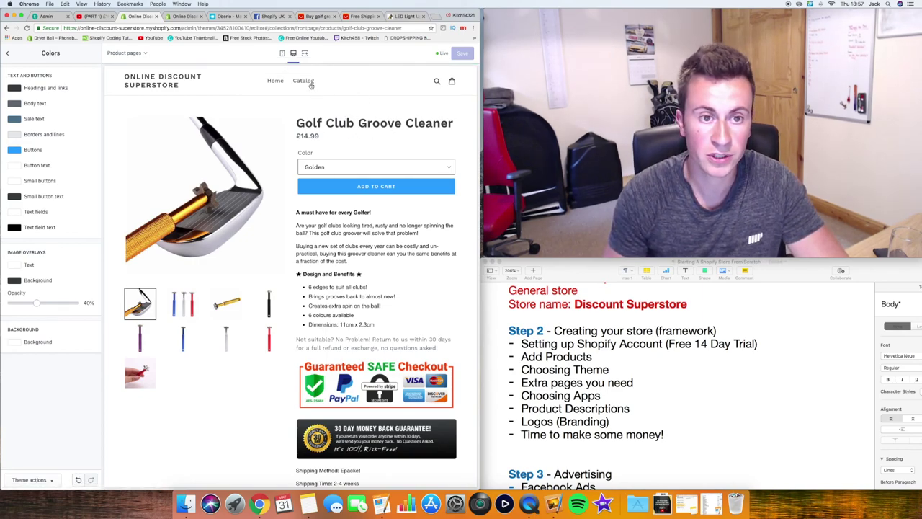
click(282, 54)
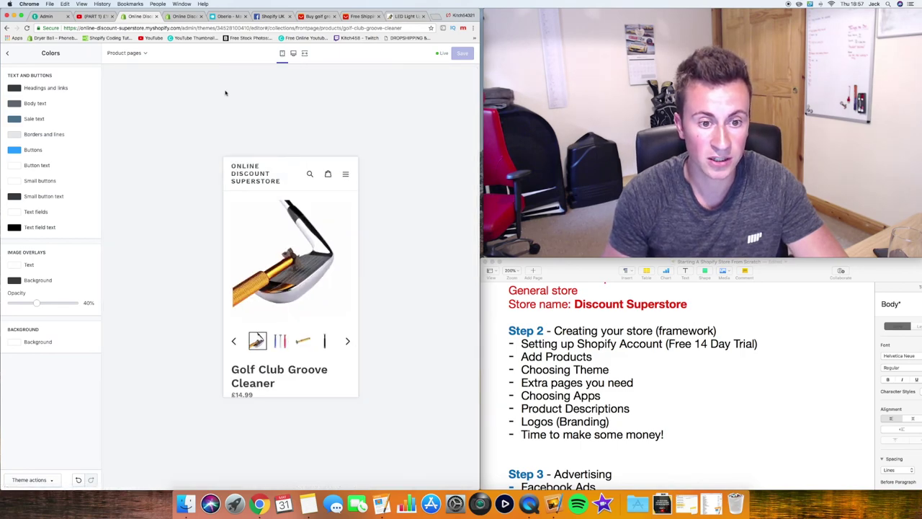
Add Golf Club Groove Cleaner to the cart for a £14.99 subtotal, then return home
scroll(300, 254, down, 5)
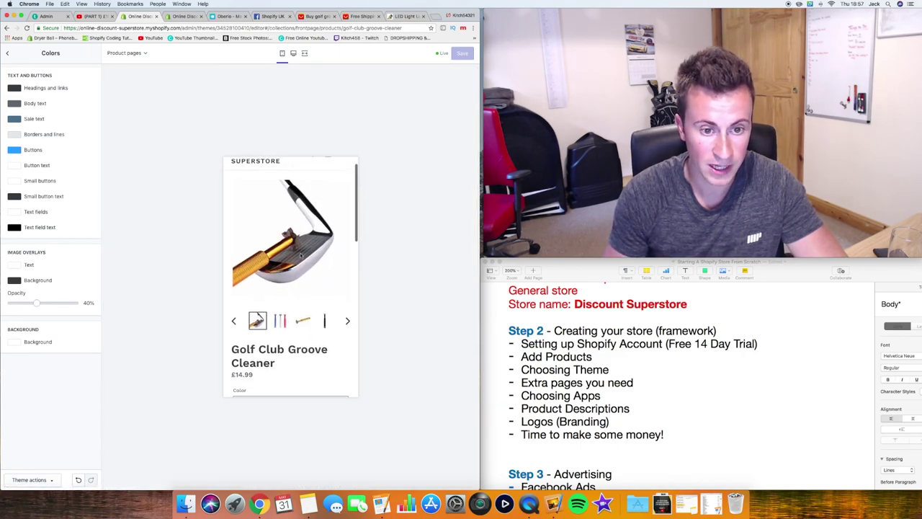
scroll(300, 252, down, 5)
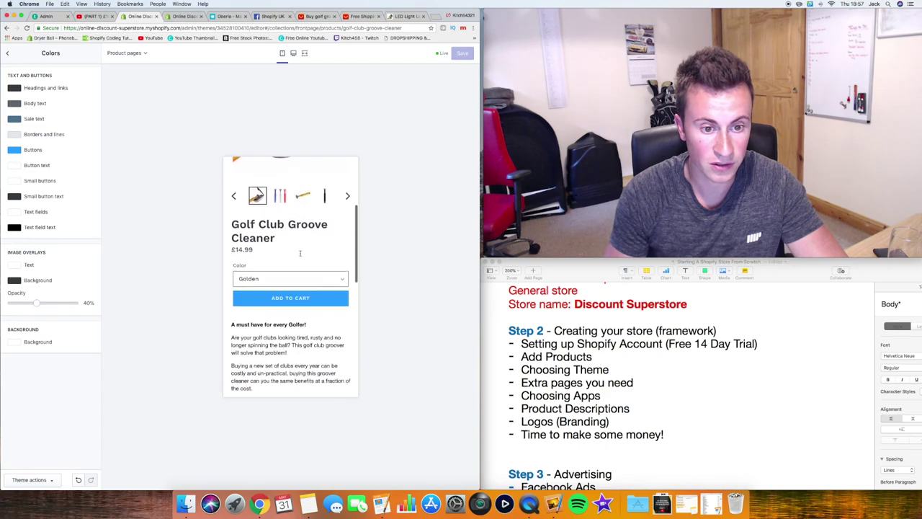
scroll(300, 254, down, 5)
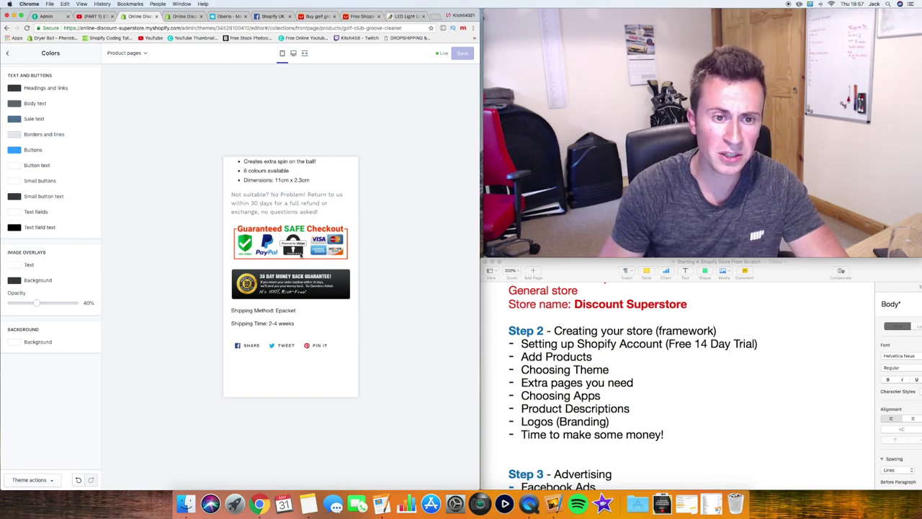
scroll(301, 254, up, 5)
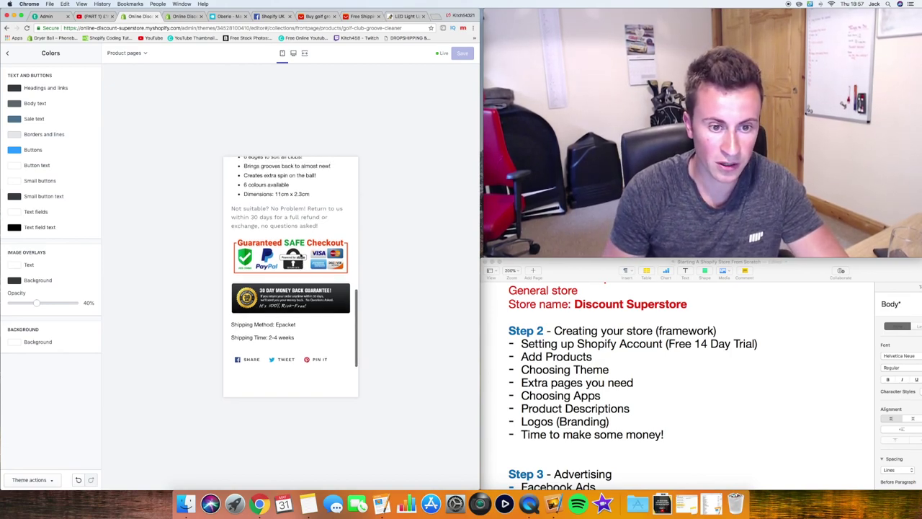
scroll(300, 255, up, 4)
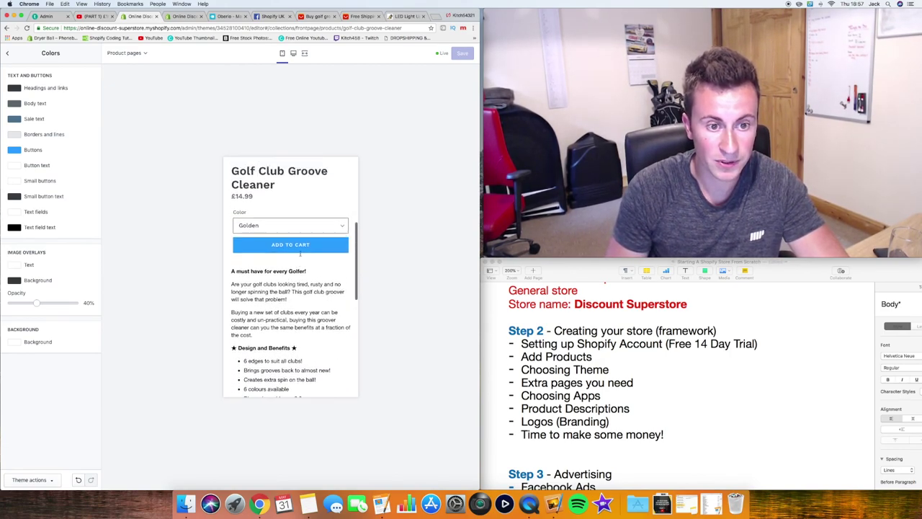
scroll(297, 238, up, 1)
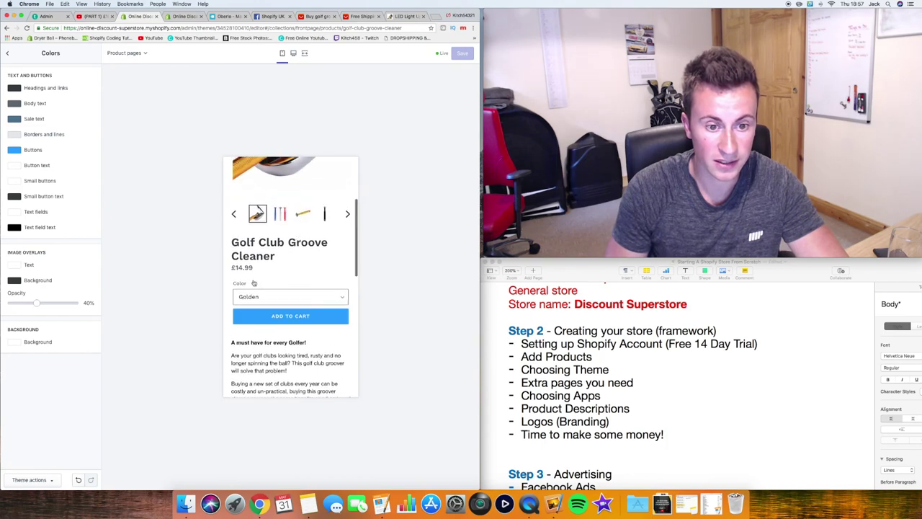
click(286, 318)
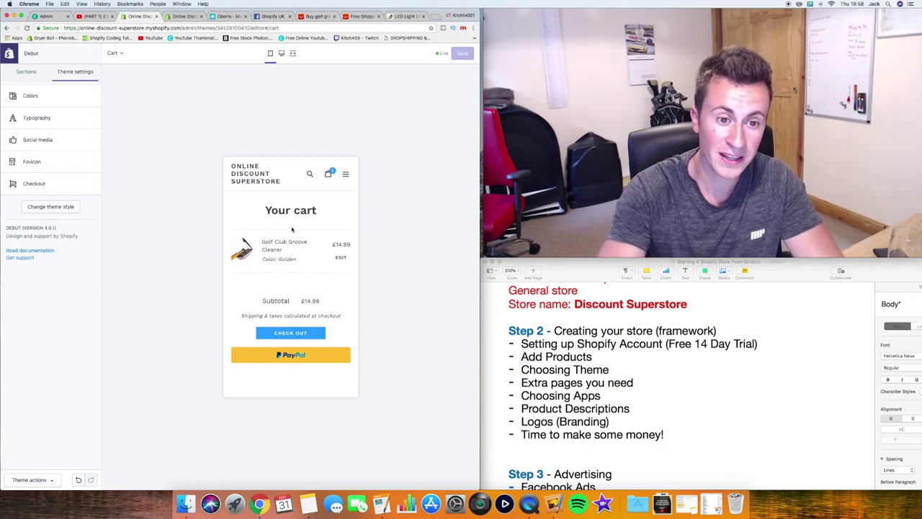
click(255, 181)
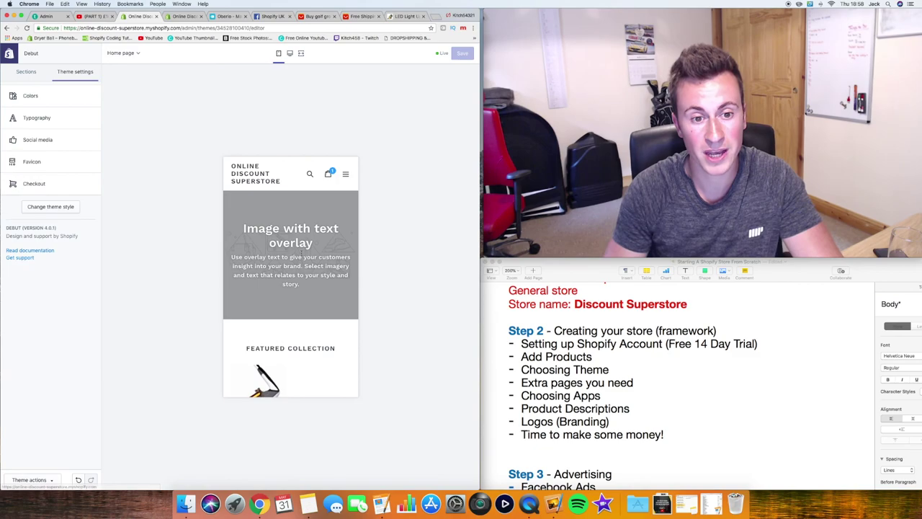
Open the featured Golf Club Groove Cleaner product page in the theme preview
scroll(301, 252, down, 3)
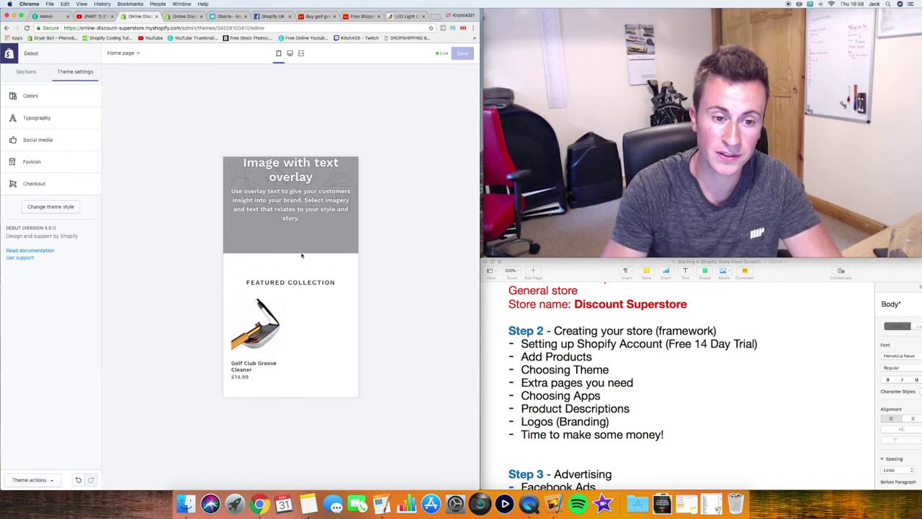
scroll(301, 255, down, 1)
click(264, 307)
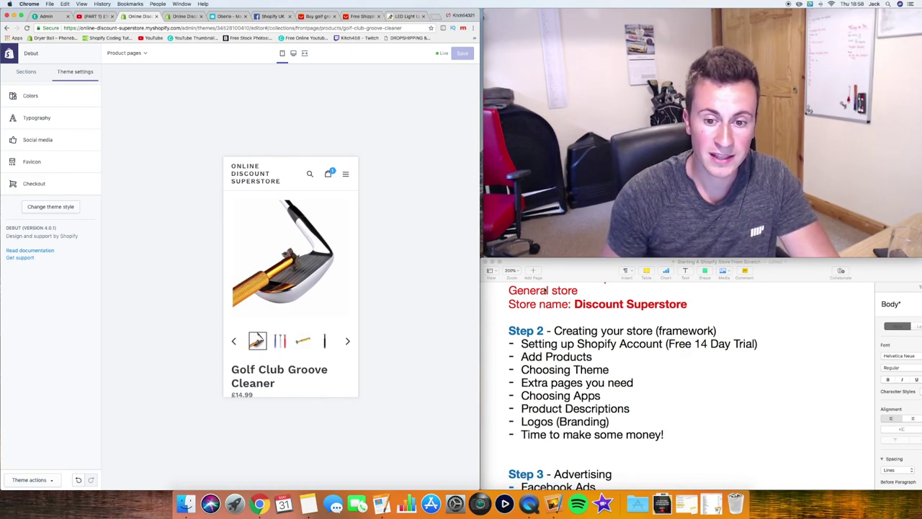
Highlight 'Extra pages you need' in the notes and view the Shop Omnia page's footer
click(634, 382)
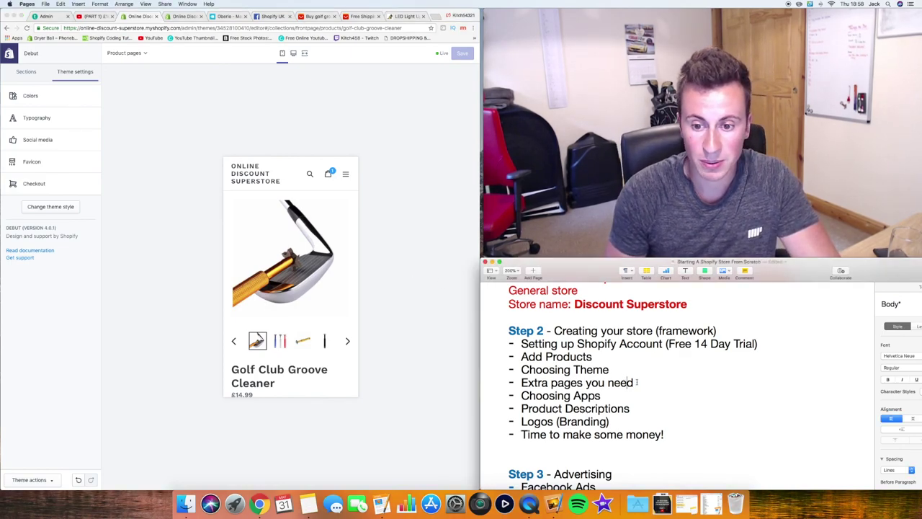
drag(634, 382, 521, 382)
click(471, 329)
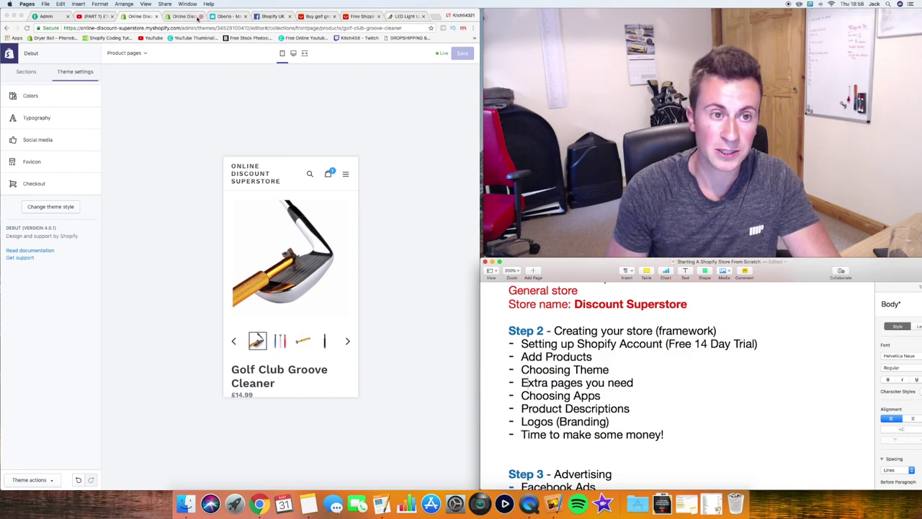
click(404, 16)
scroll(166, 264, down, 20)
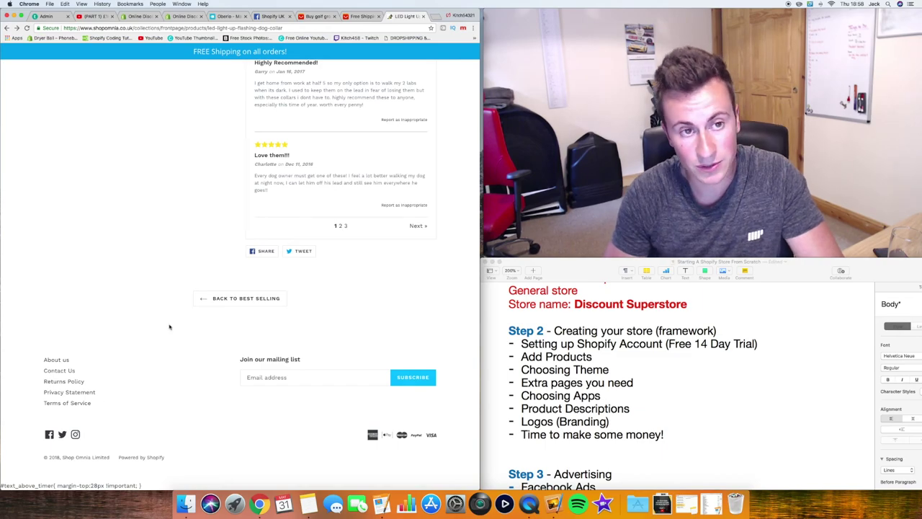
Return to the store admin home and open a blank Add page form under Online Store > Pages
click(183, 16)
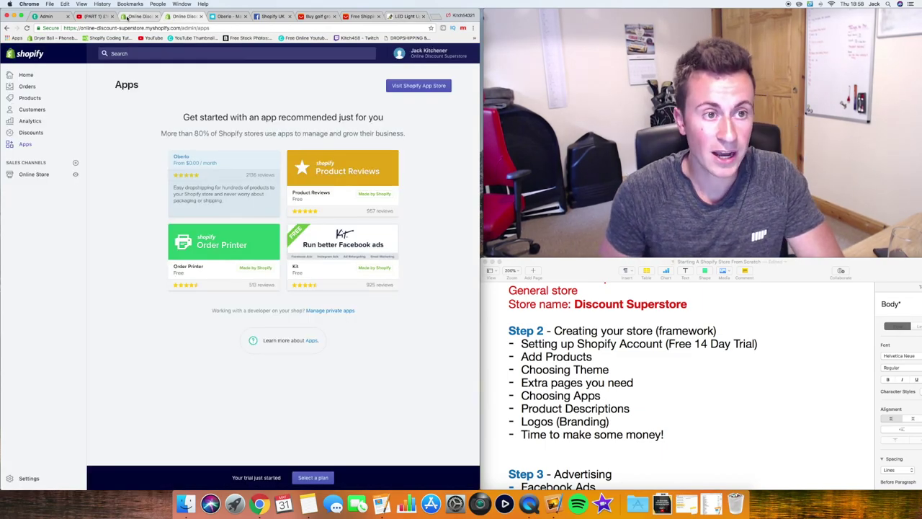
click(141, 17)
click(15, 54)
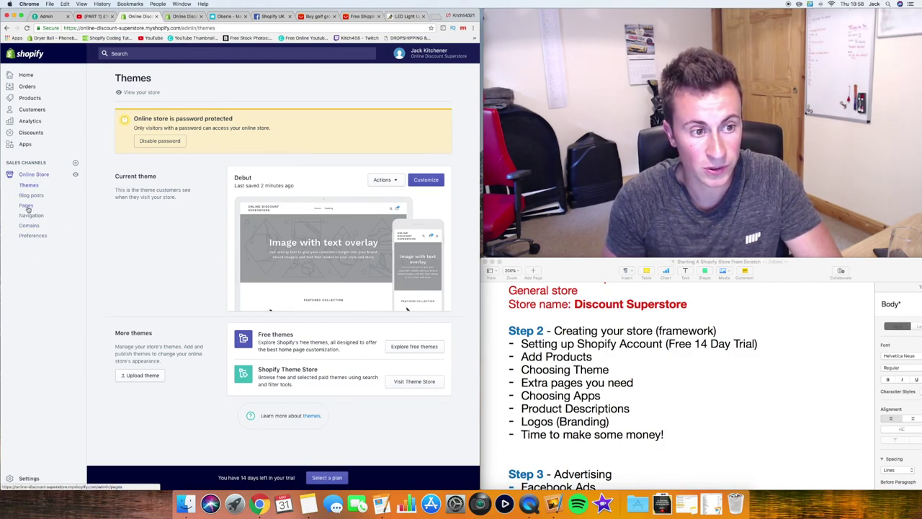
click(27, 206)
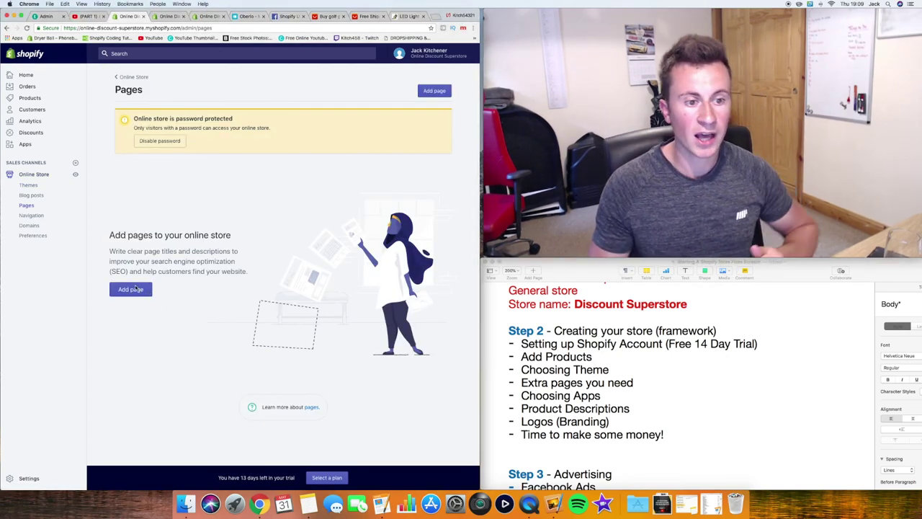
click(135, 291)
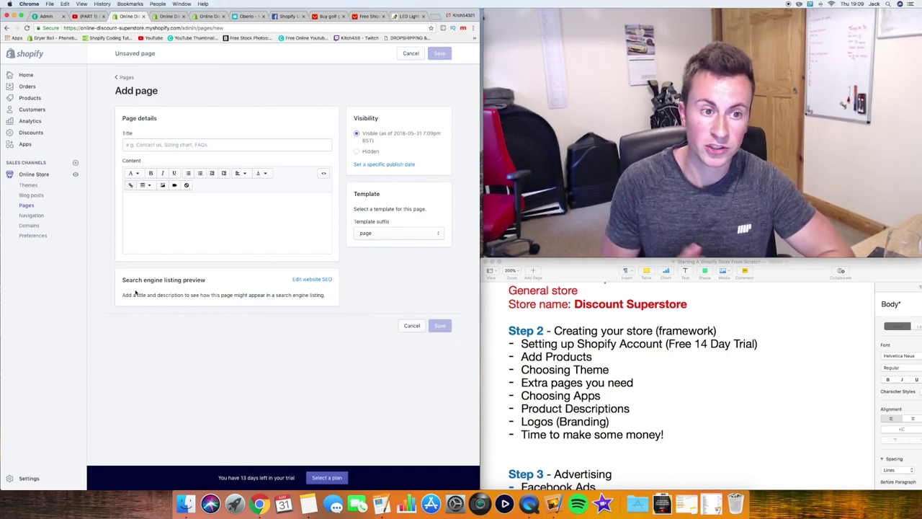
Title the new page 'About Us'
click(128, 147)
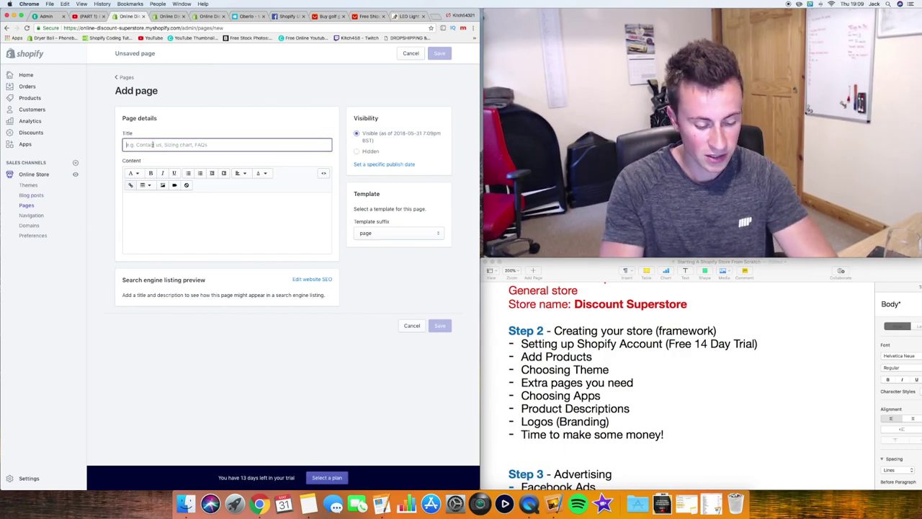
text(About Us)
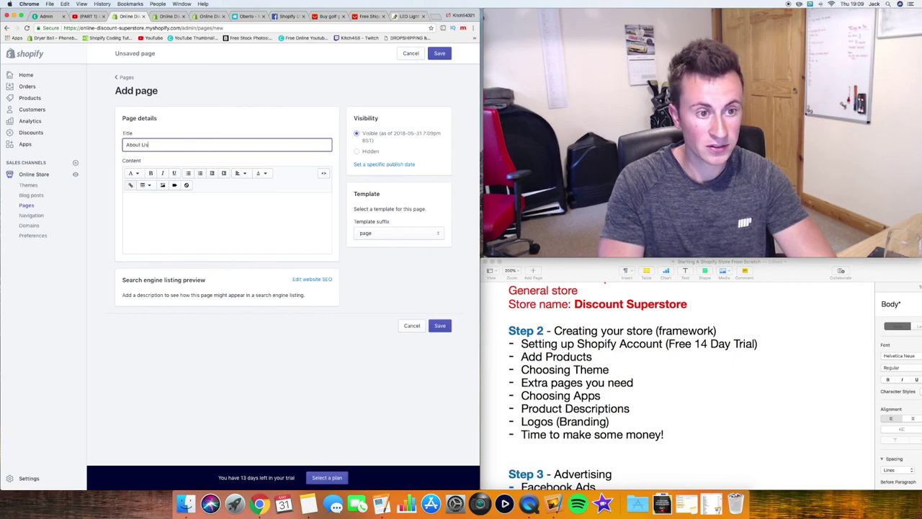
click(133, 173)
click(224, 205)
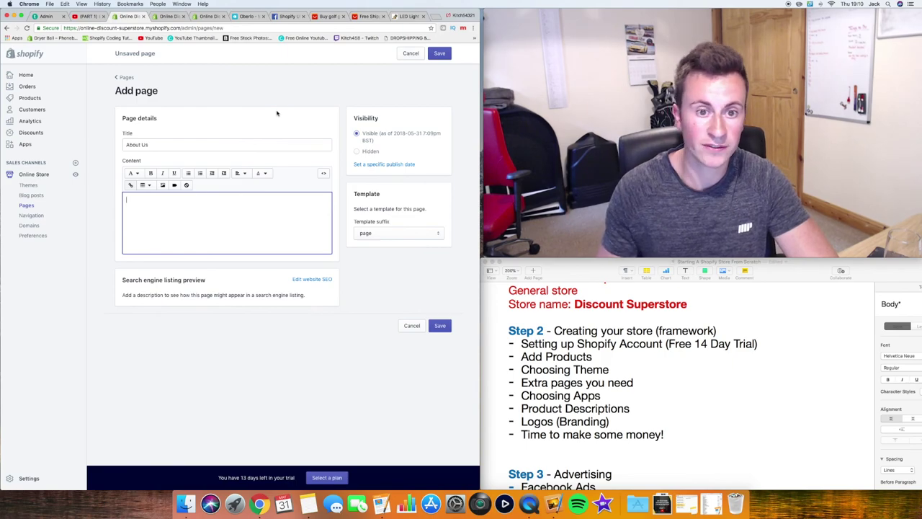
Select all the content on Shop Omnia's About us page to copy it
click(407, 15)
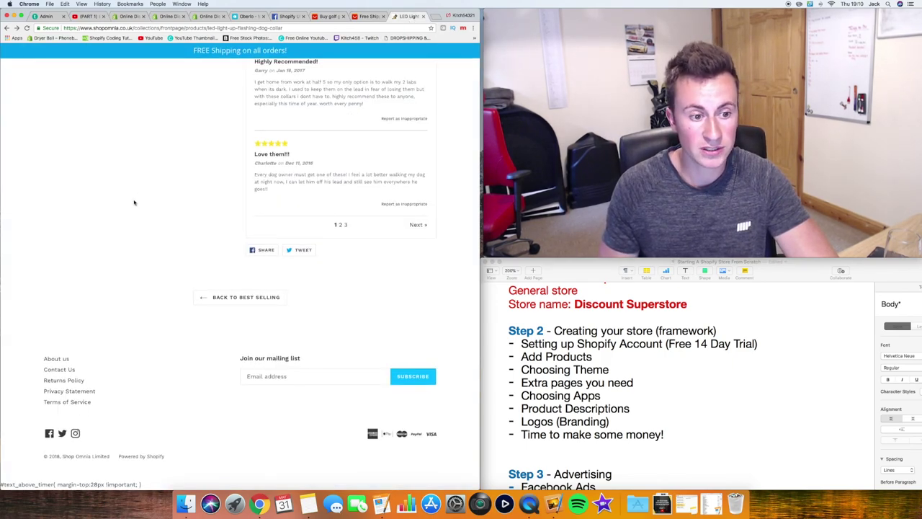
click(57, 359)
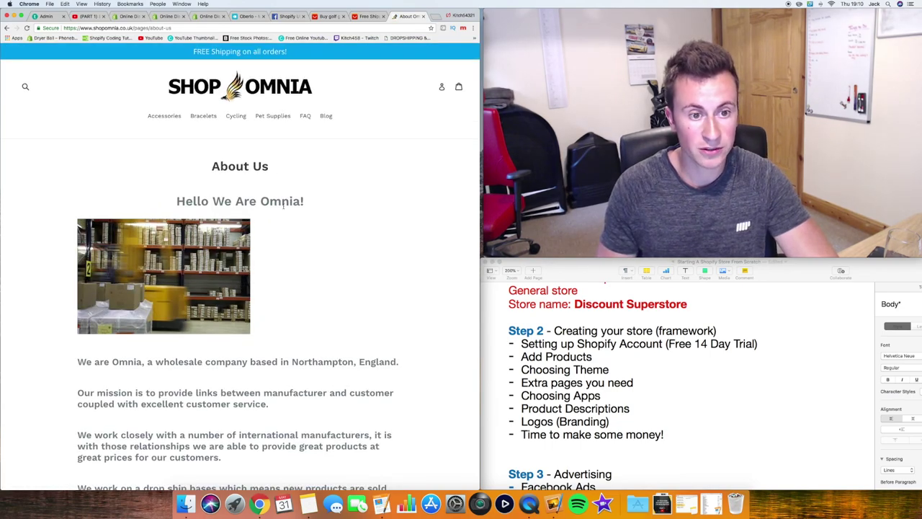
scroll(265, 388, down, 1)
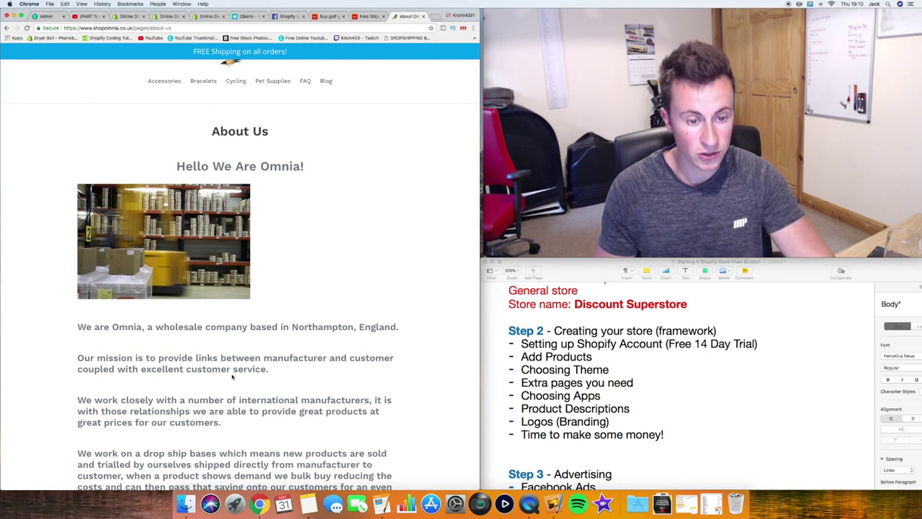
key(super+a)
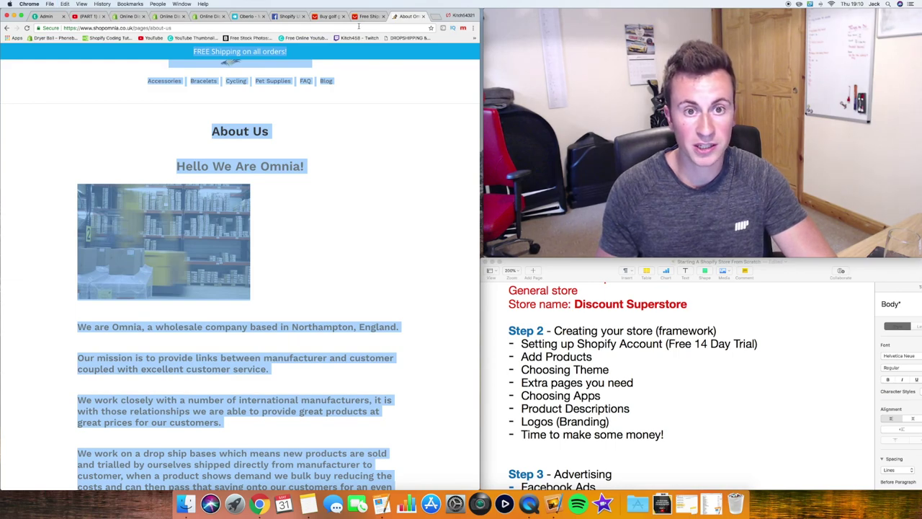
Paste the copied About Us content, remove the leftover Instagram section, and save the page
click(129, 16)
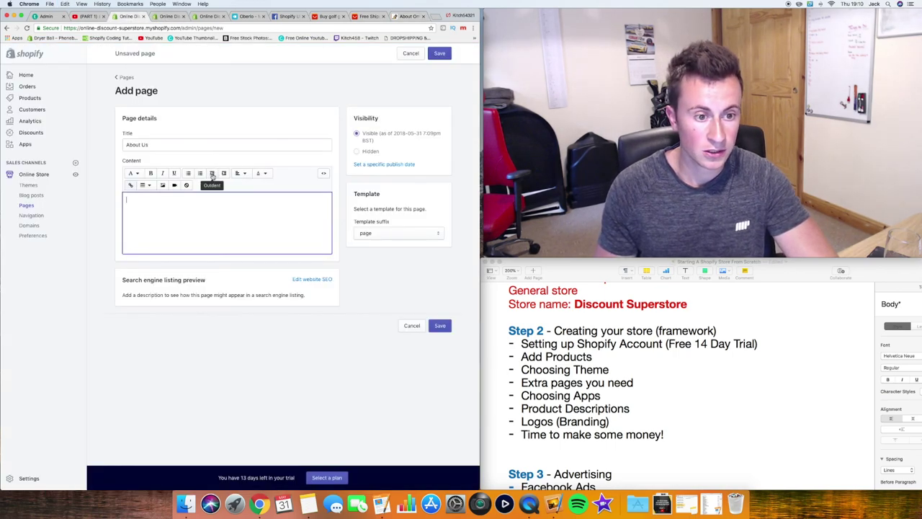
key(super+v)
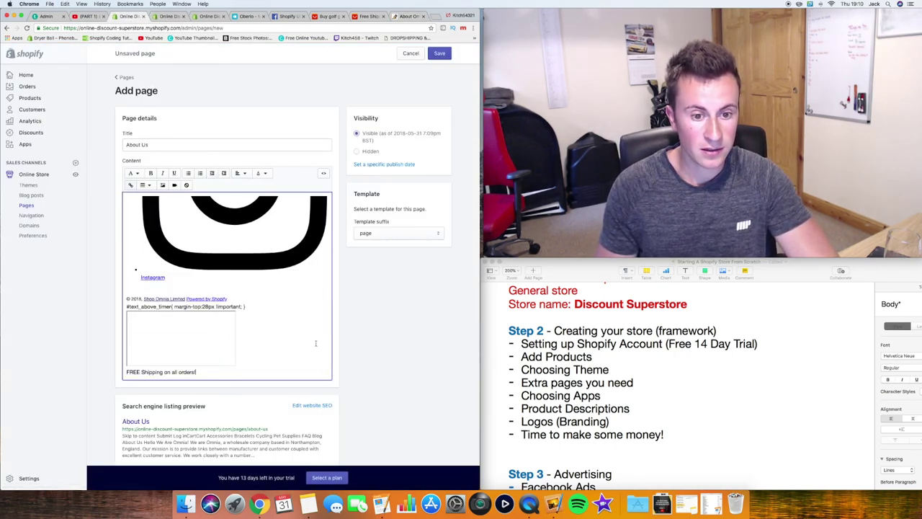
drag(305, 338, 139, 277)
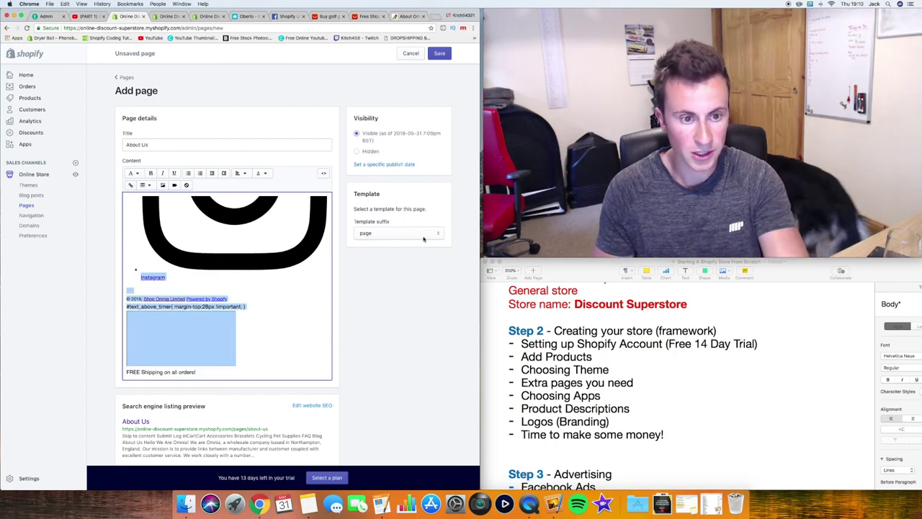
click(441, 300)
scroll(439, 432, down, 1)
click(439, 445)
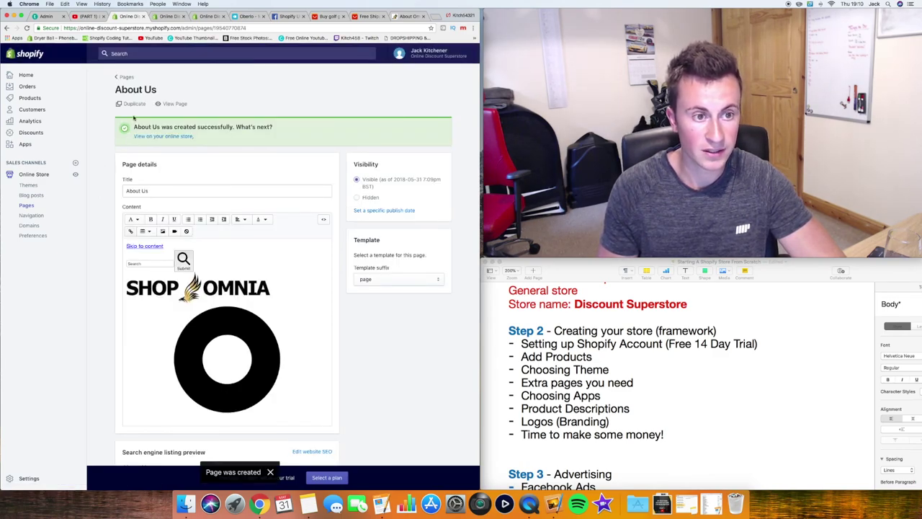
click(125, 76)
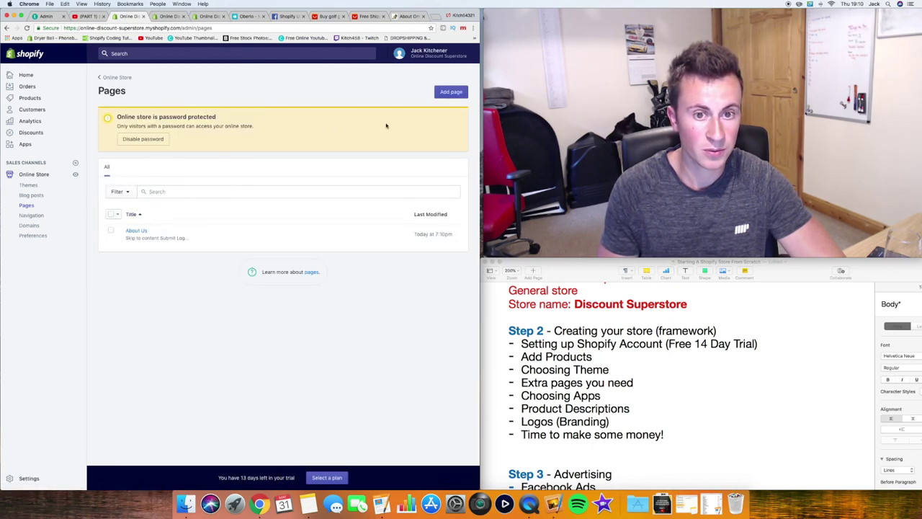
Start another new page titled 'FAQ'
click(454, 91)
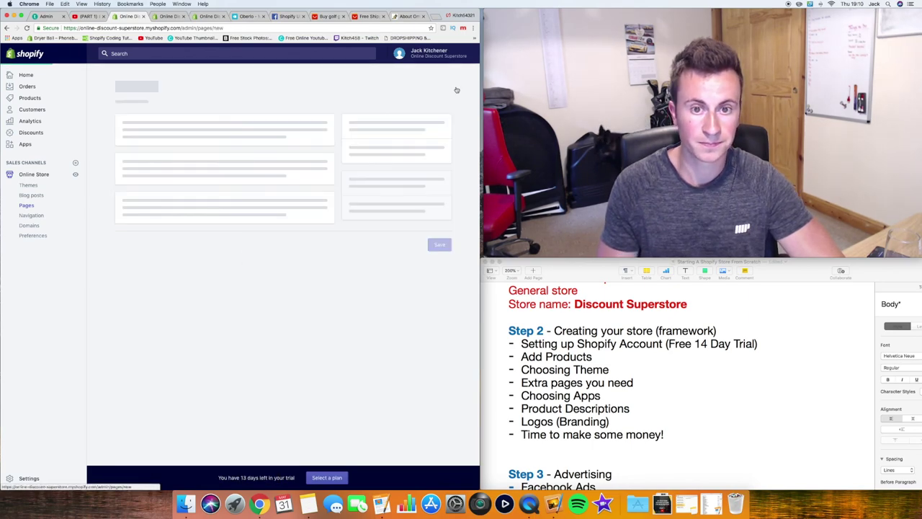
click(146, 143)
text(FAQ)
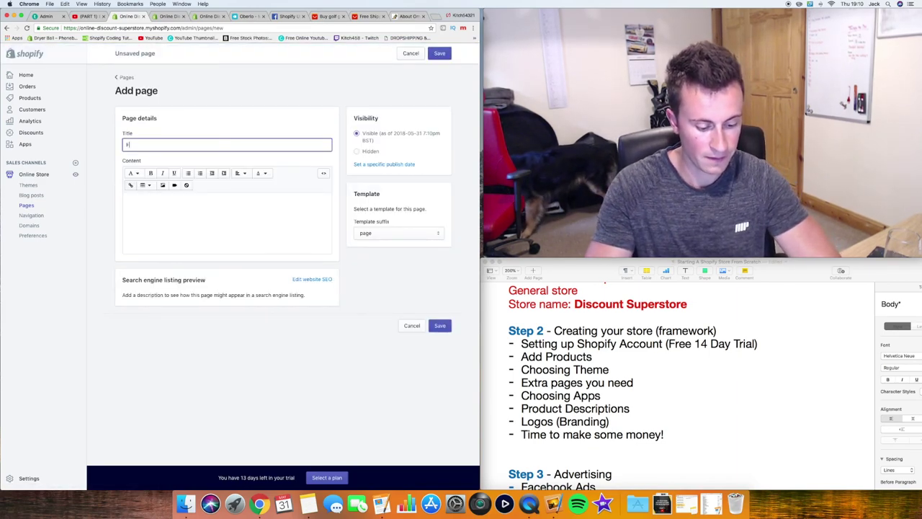
click(190, 203)
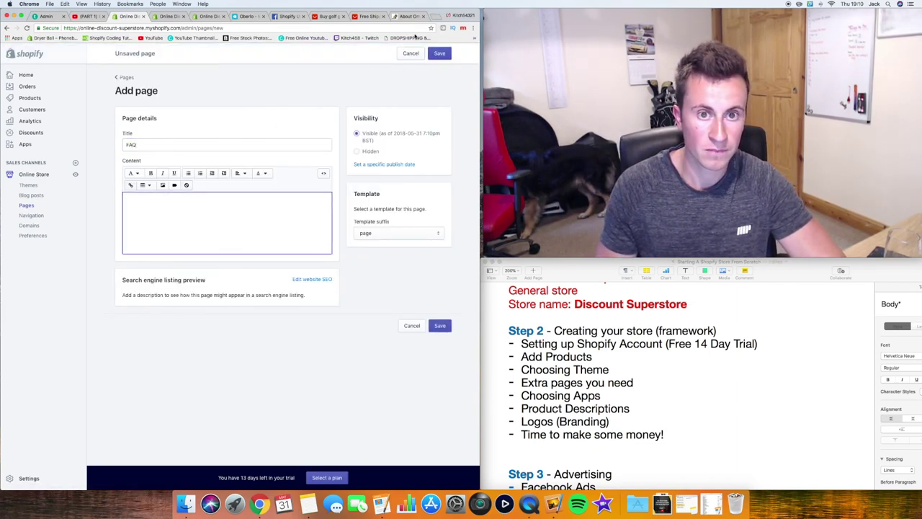
Select all the questions and answers on Shop Omnia's FAQ page
click(408, 16)
key(super+bracketleft)
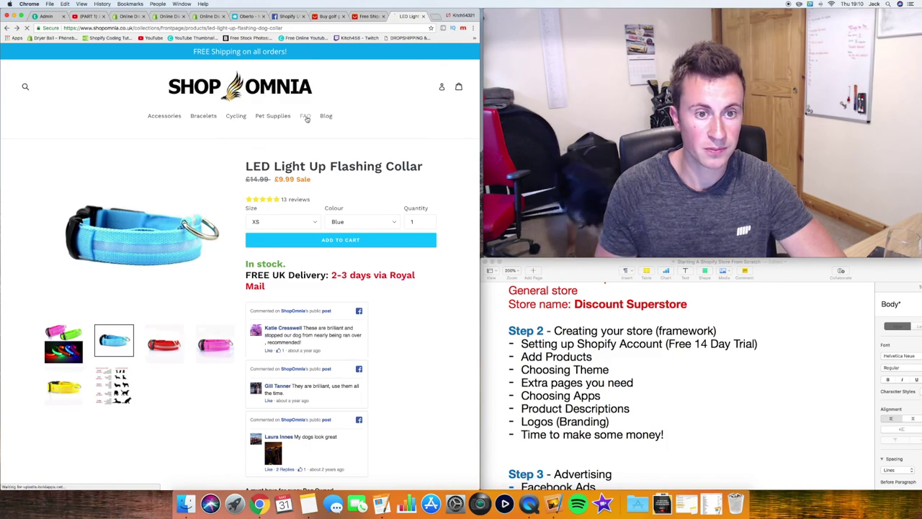
click(305, 118)
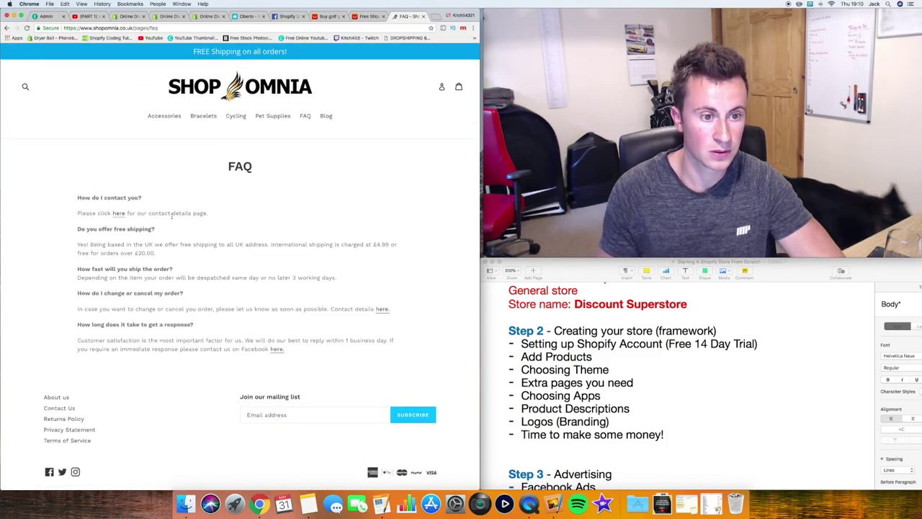
drag(304, 353, 68, 200)
key(super+c)
Paste the FAQ text into the page content and save it
click(169, 15)
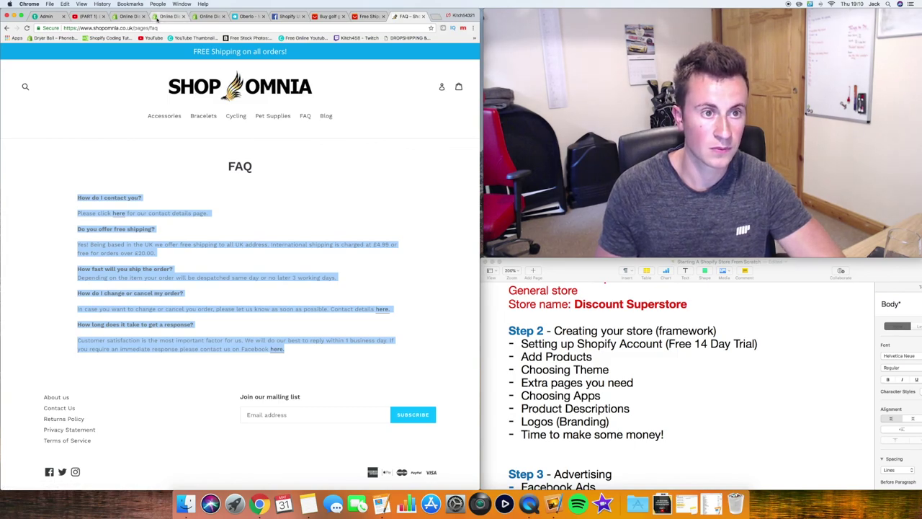
click(124, 16)
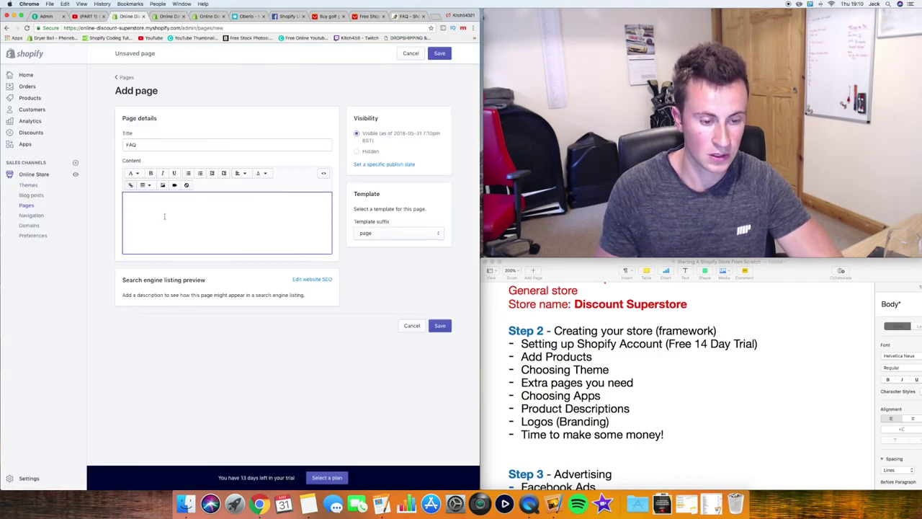
key(super+v)
scroll(280, 298, down, 1)
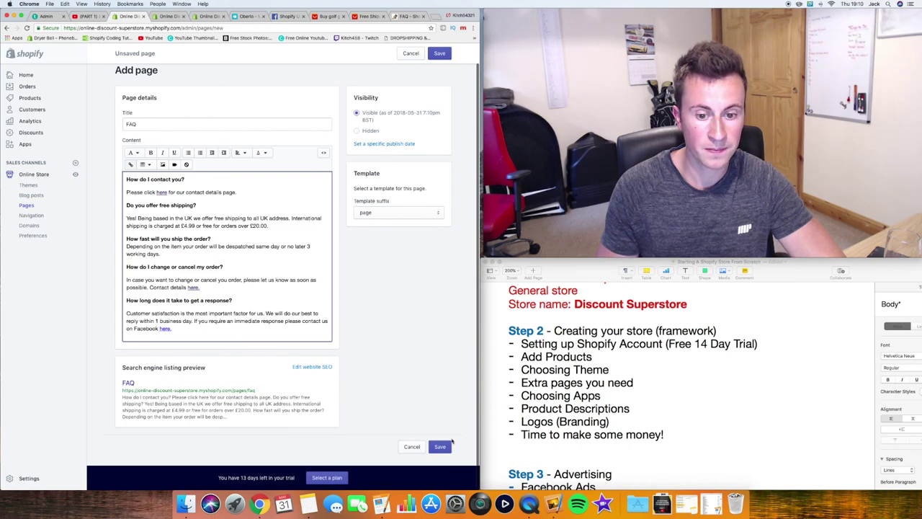
click(440, 447)
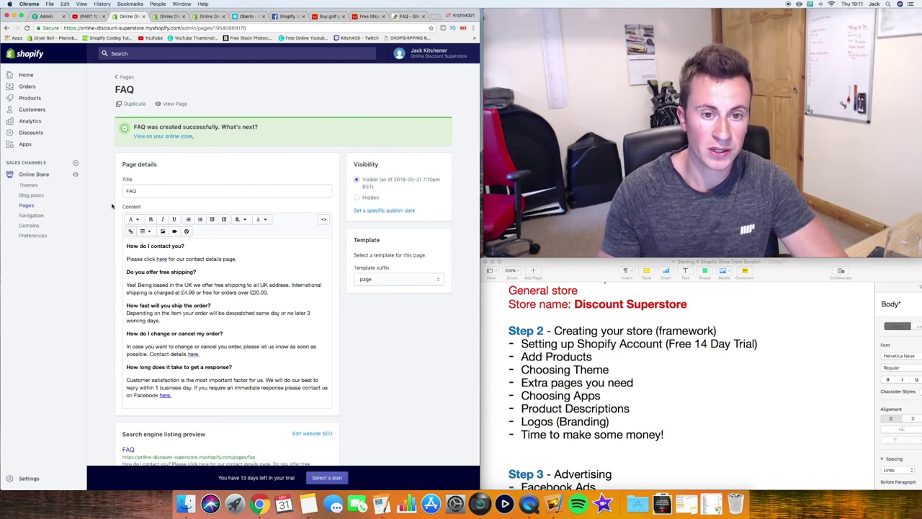
Open the Footer menu for editing under Online Store > Navigation
click(38, 216)
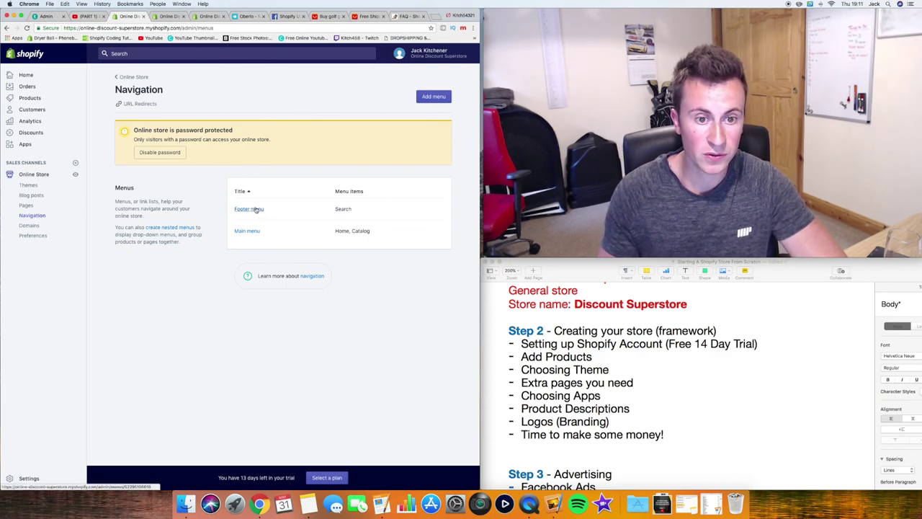
click(405, 16)
click(237, 234)
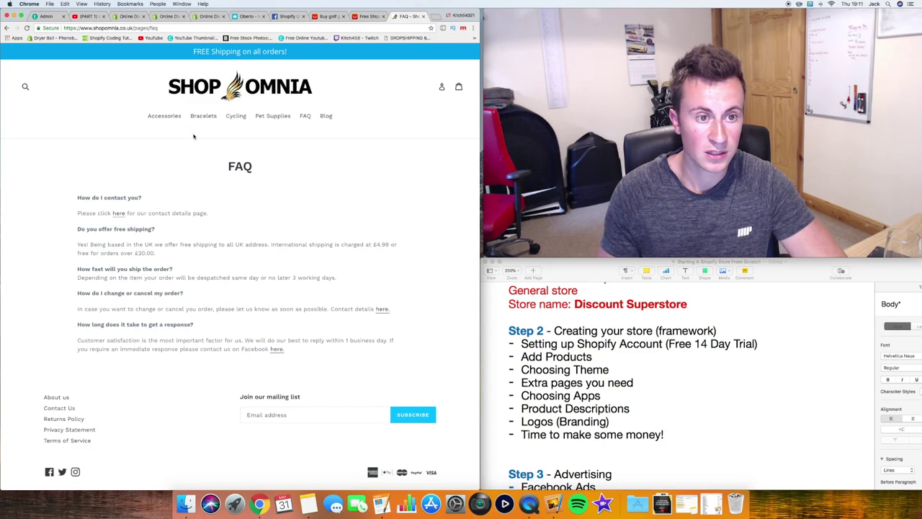
scroll(103, 442, down, 1)
scroll(103, 441, down, 3)
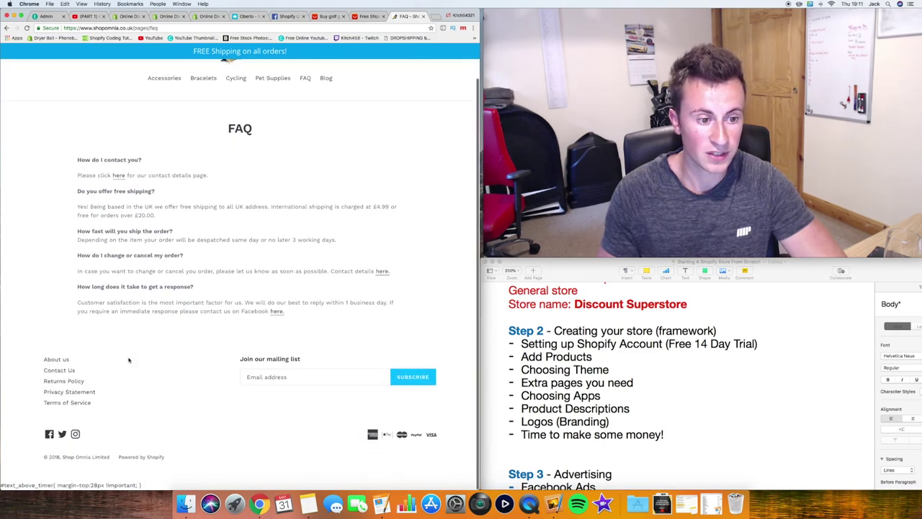
click(124, 16)
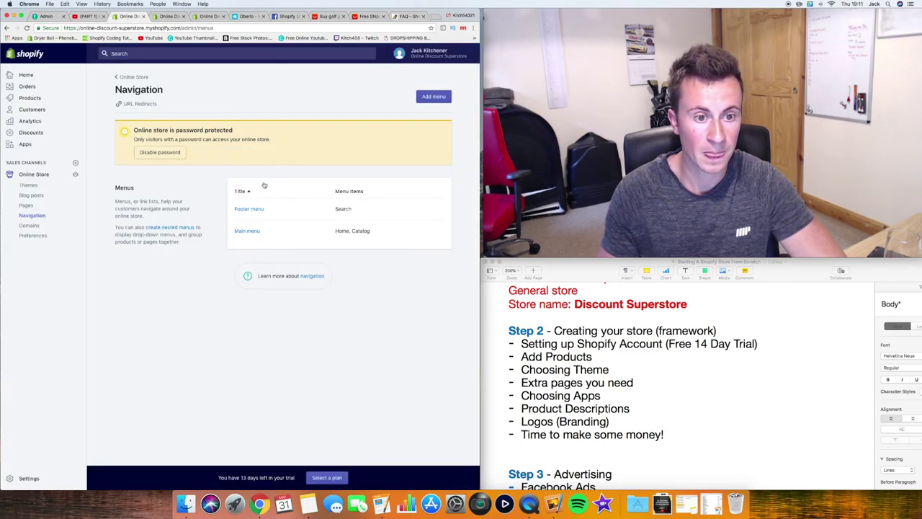
click(252, 212)
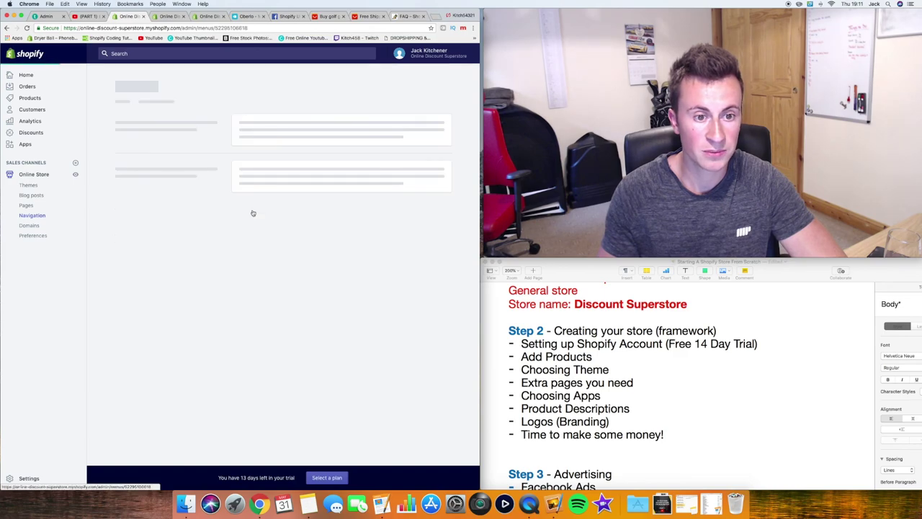
Add an 'About Us' footer menu item linked to the About Us page
click(144, 208)
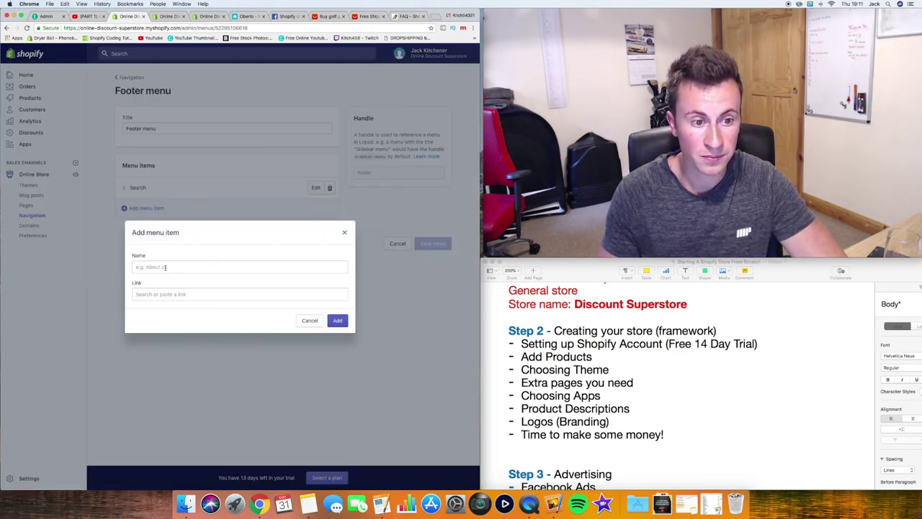
click(165, 267)
text(About )
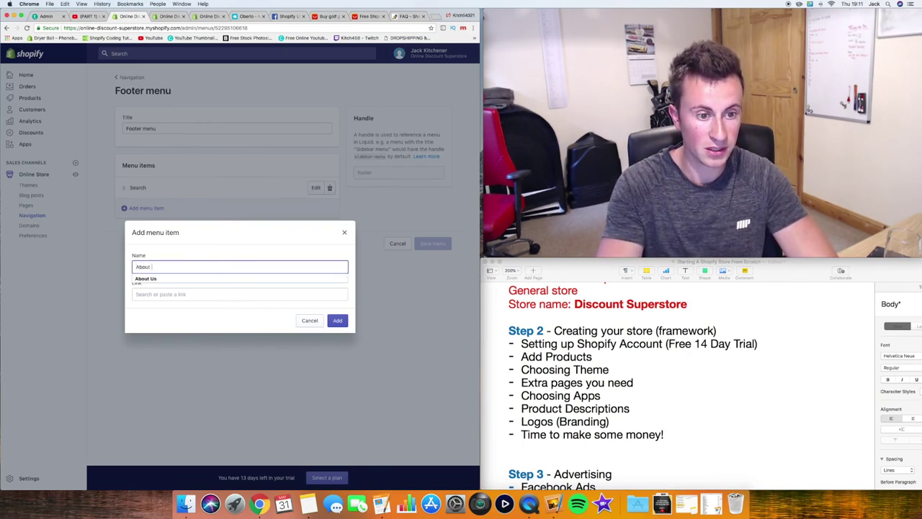
text(Us)
click(169, 278)
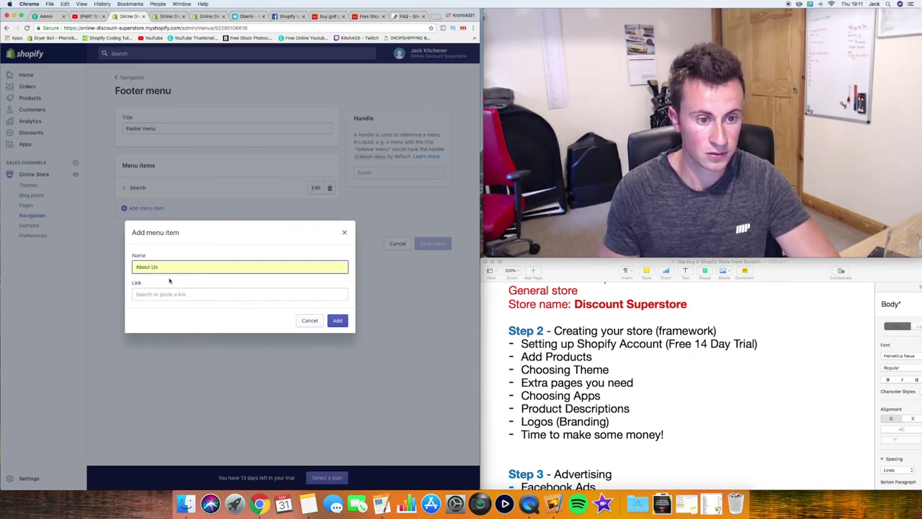
click(170, 292)
click(169, 256)
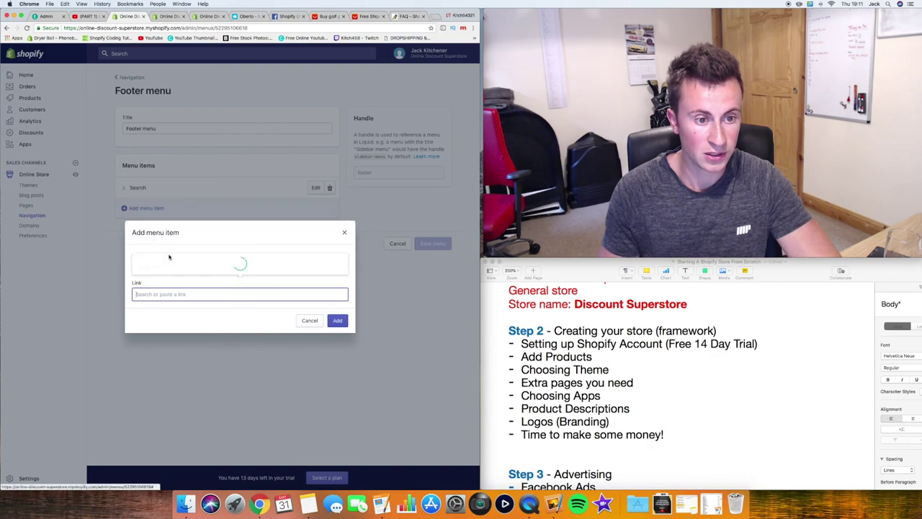
click(167, 254)
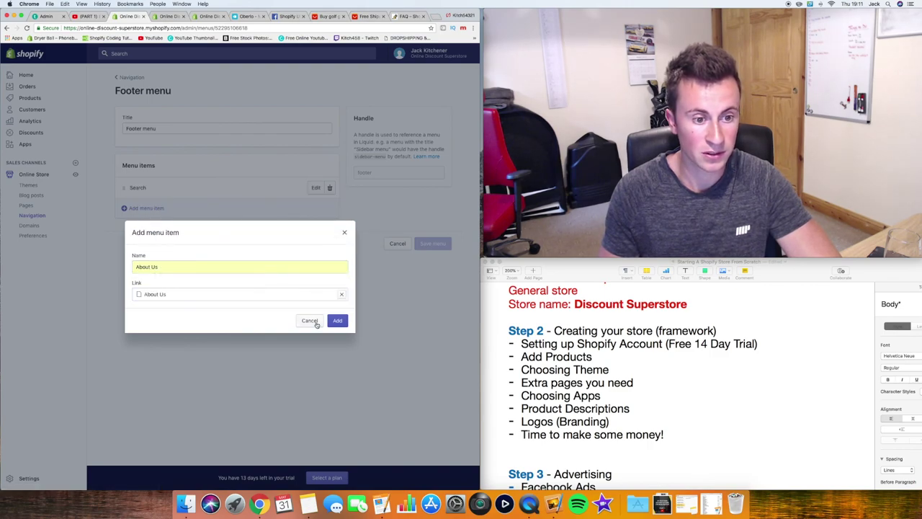
click(338, 320)
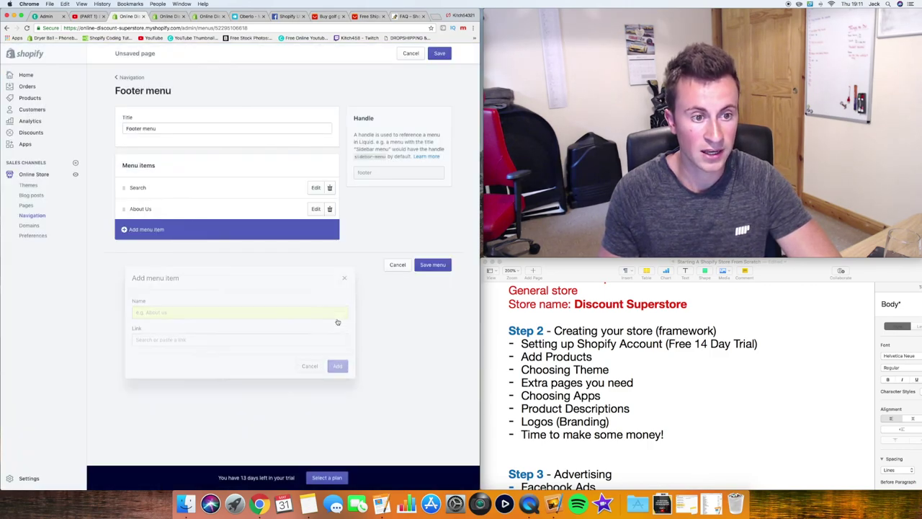
Add an 'FAQ' footer item linked to the FAQ page and save the menu
click(151, 230)
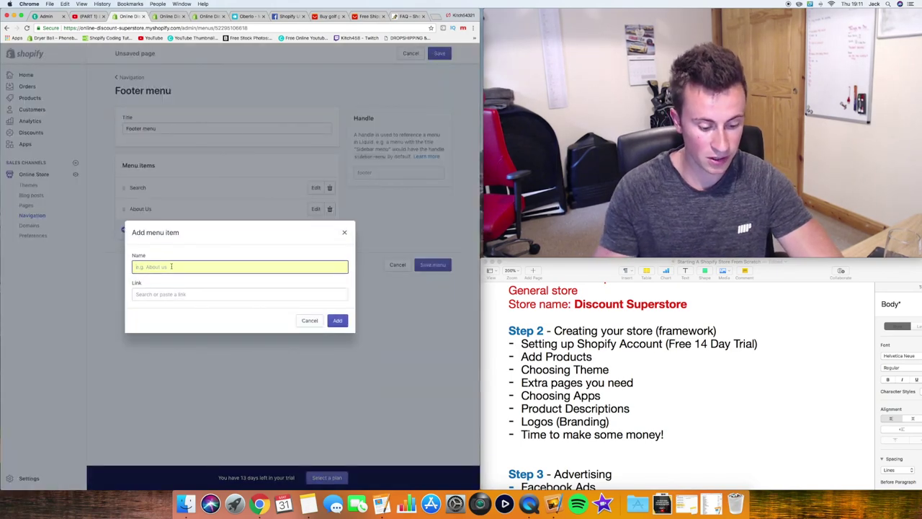
text(FAQ)
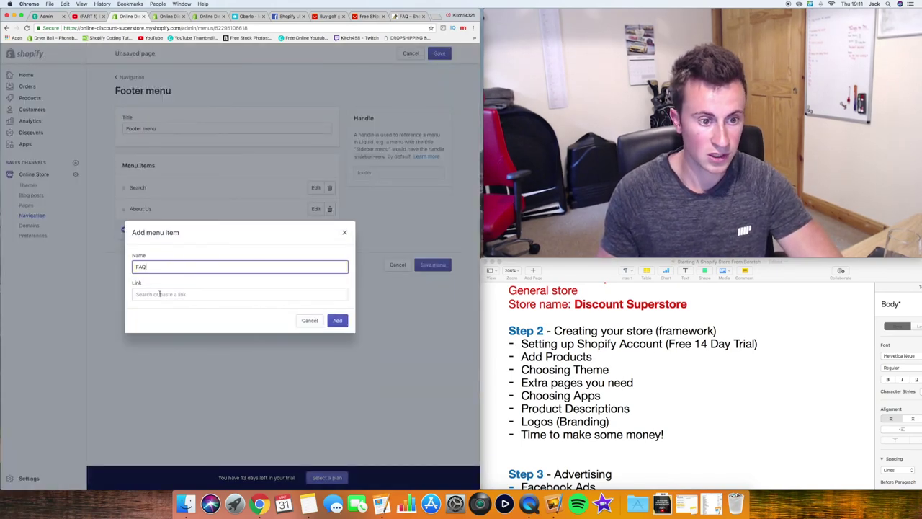
click(154, 294)
click(170, 253)
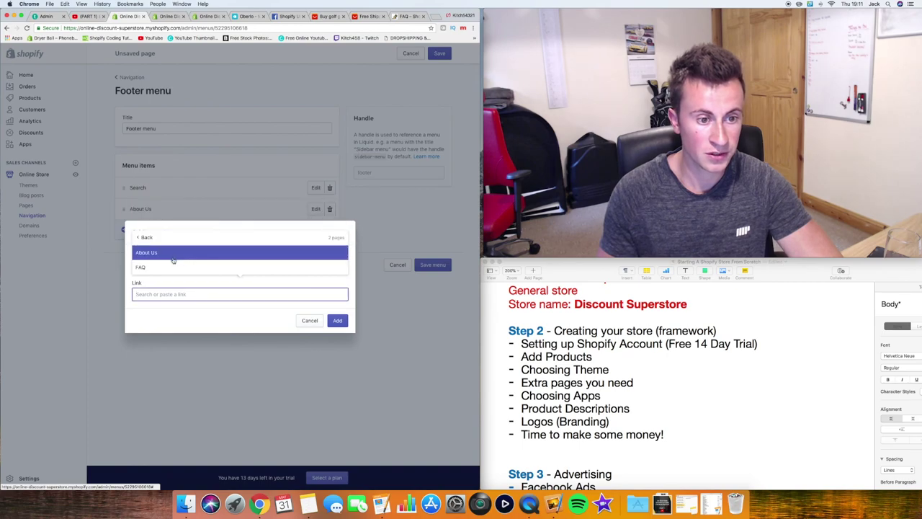
click(158, 268)
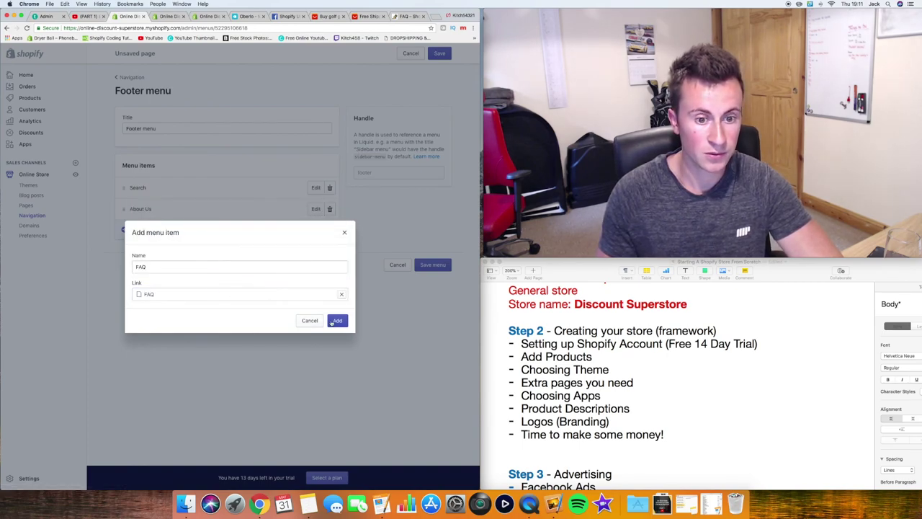
click(337, 321)
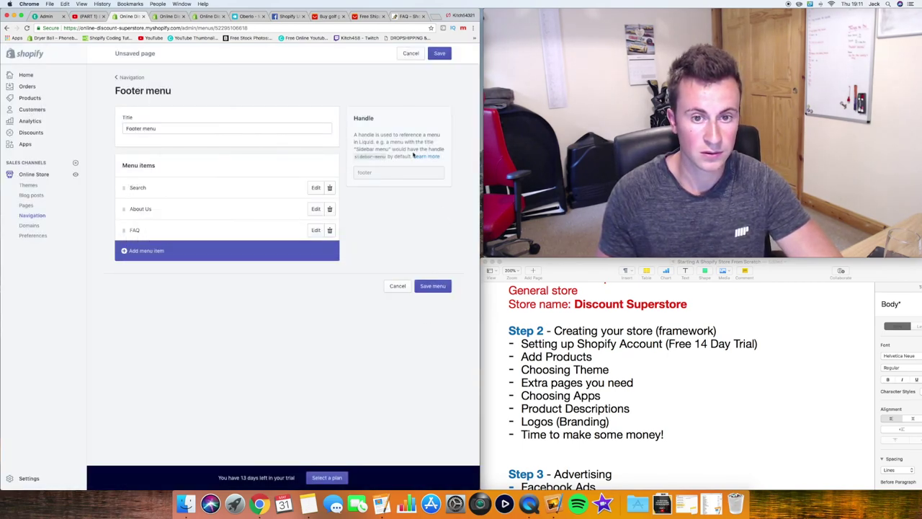
click(440, 55)
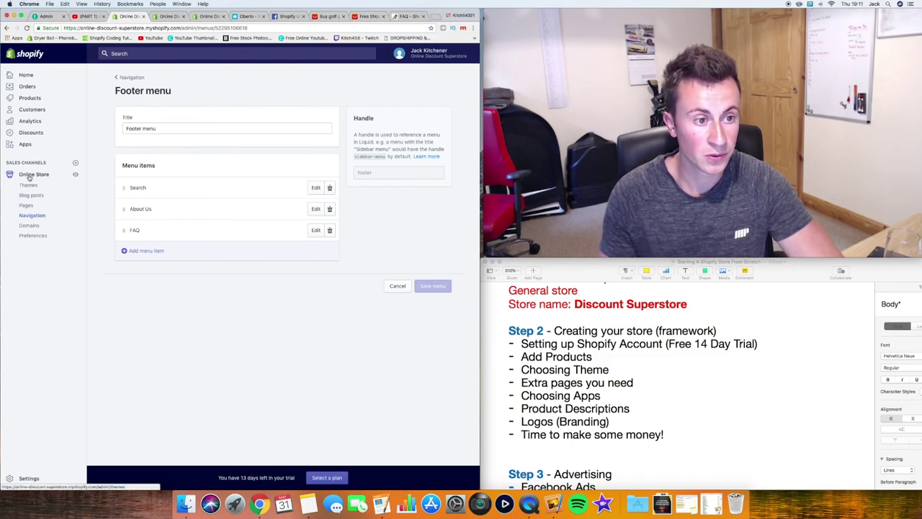
click(76, 177)
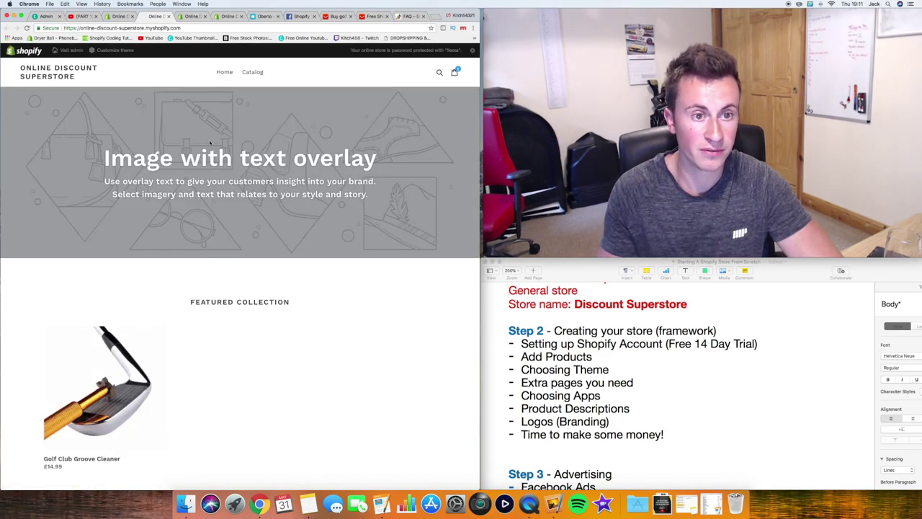
Scroll to the storefront footer, then compare it with Shop Omnia's footer links
scroll(254, 176, down, 5)
scroll(255, 176, down, 3)
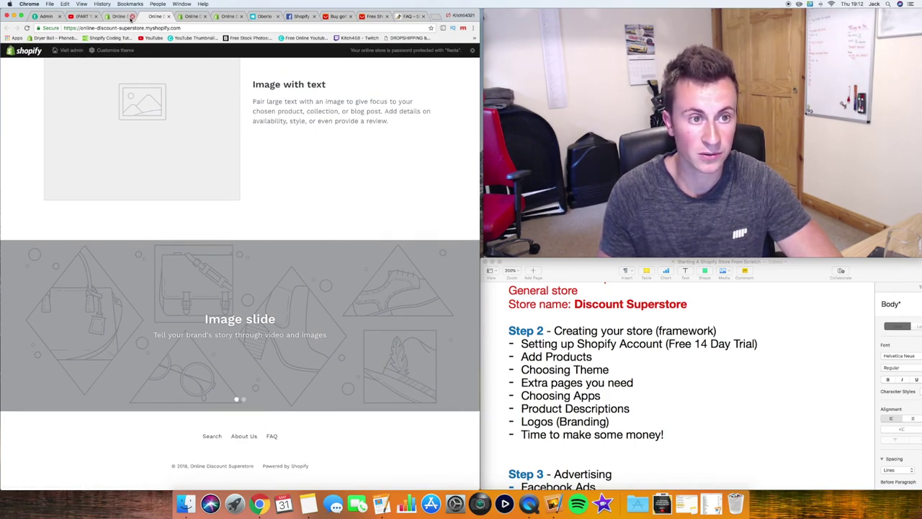
click(128, 17)
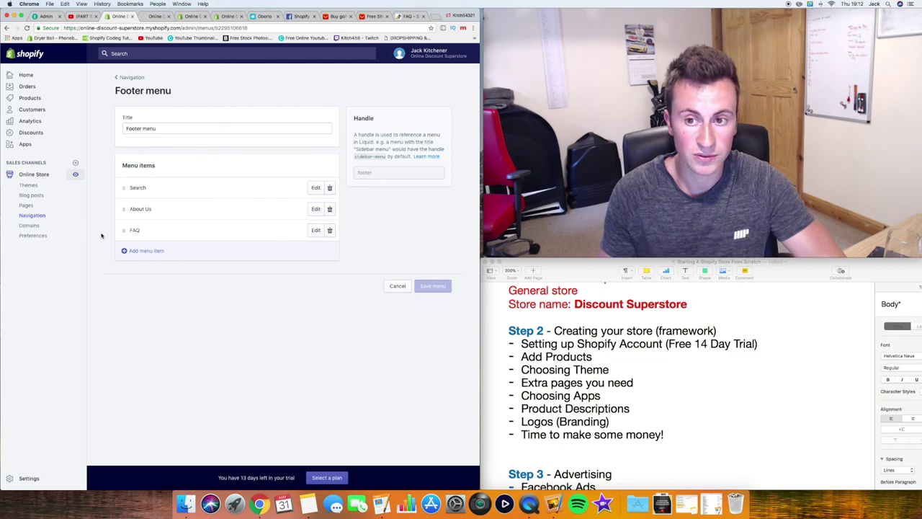
click(404, 16)
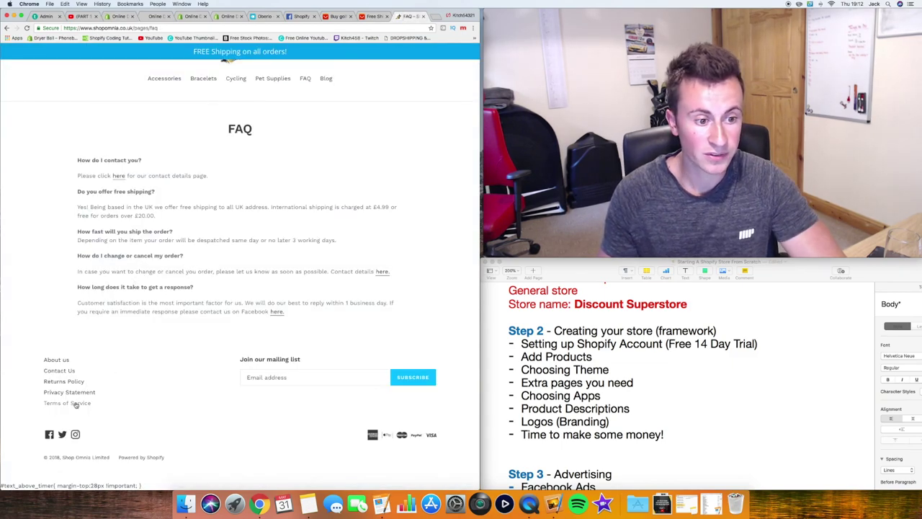
Start another new page from the Pages list
click(119, 17)
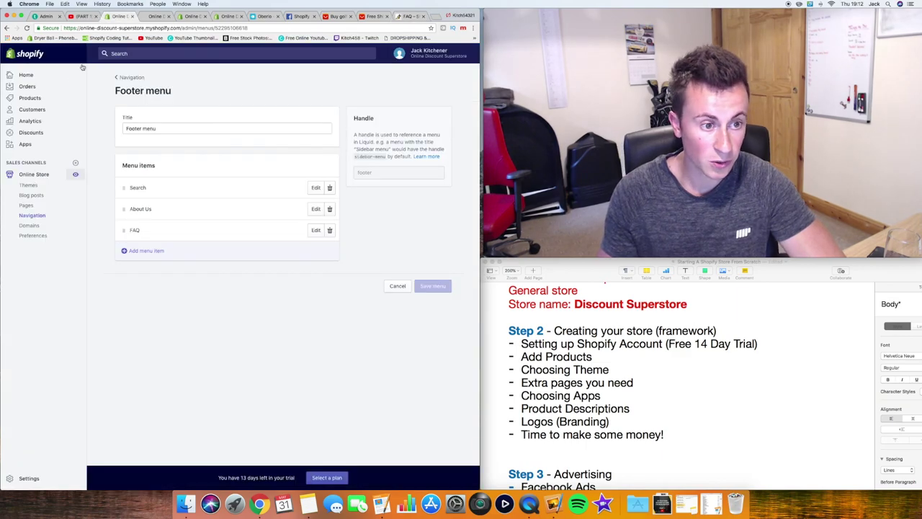
click(27, 205)
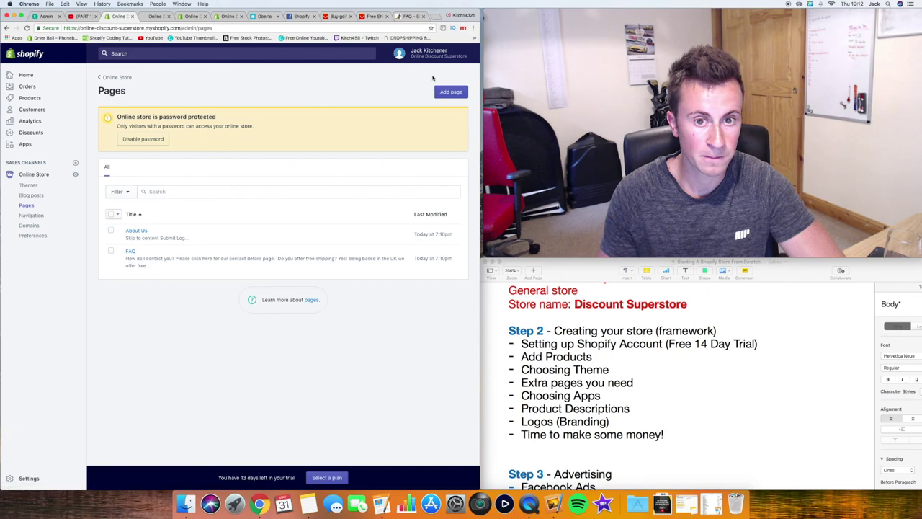
click(451, 93)
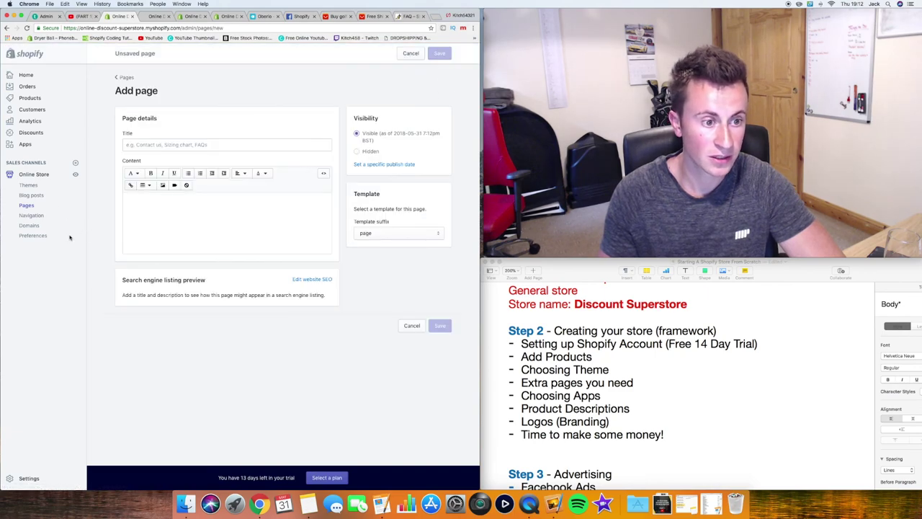
Open the store Settings in a new browser tab
right_click(23, 479)
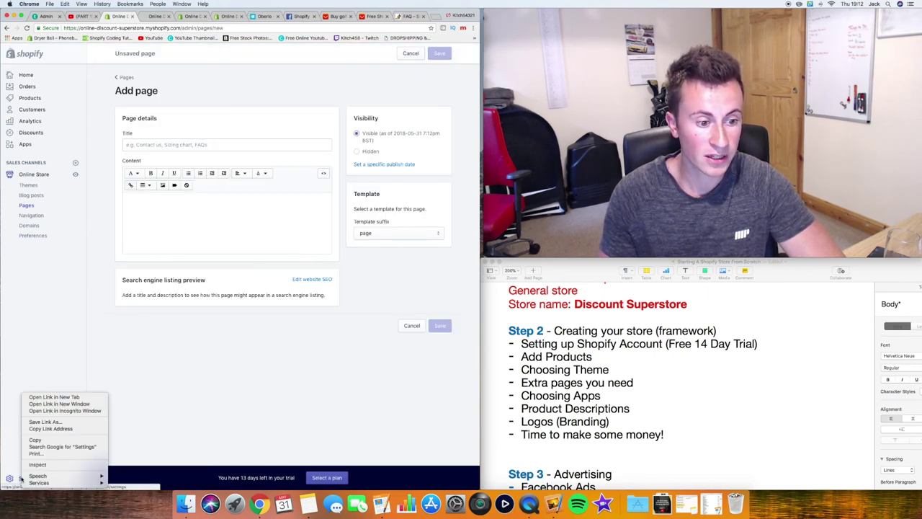
click(65, 397)
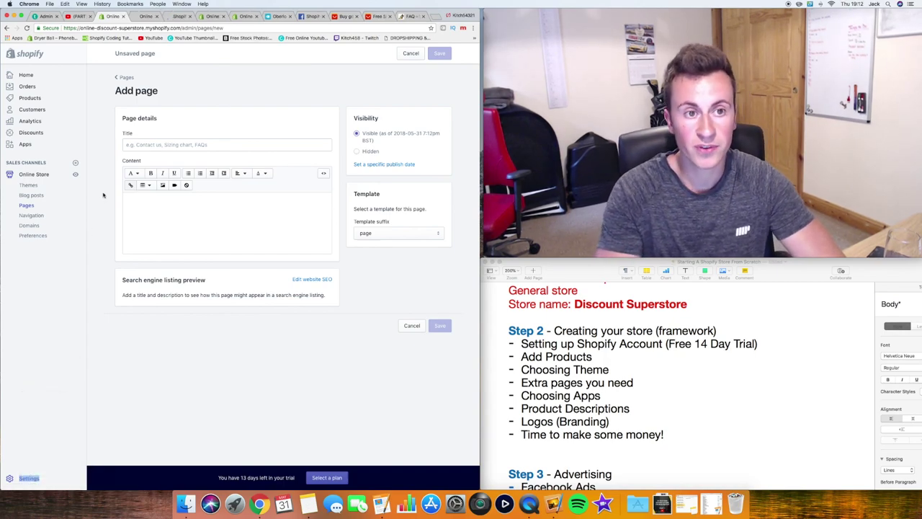
click(178, 17)
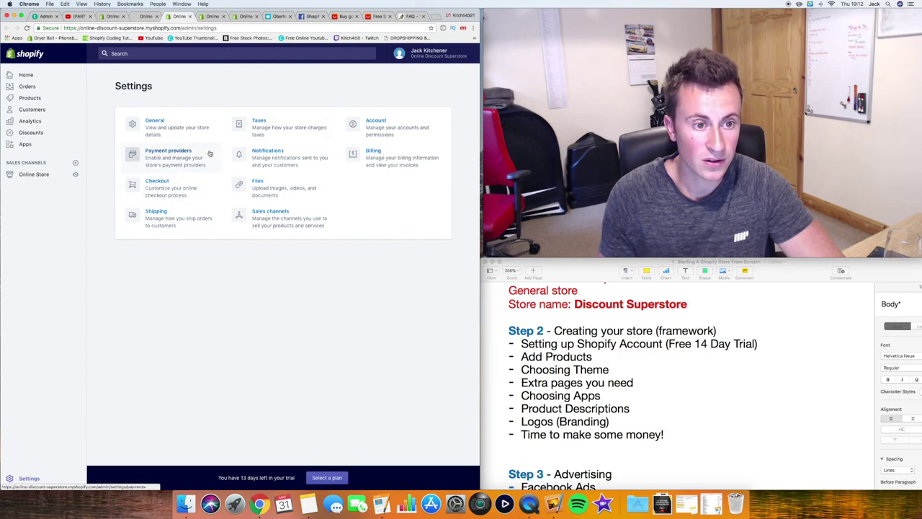
Generate a sample refund policy in Checkout settings and copy its text
click(174, 187)
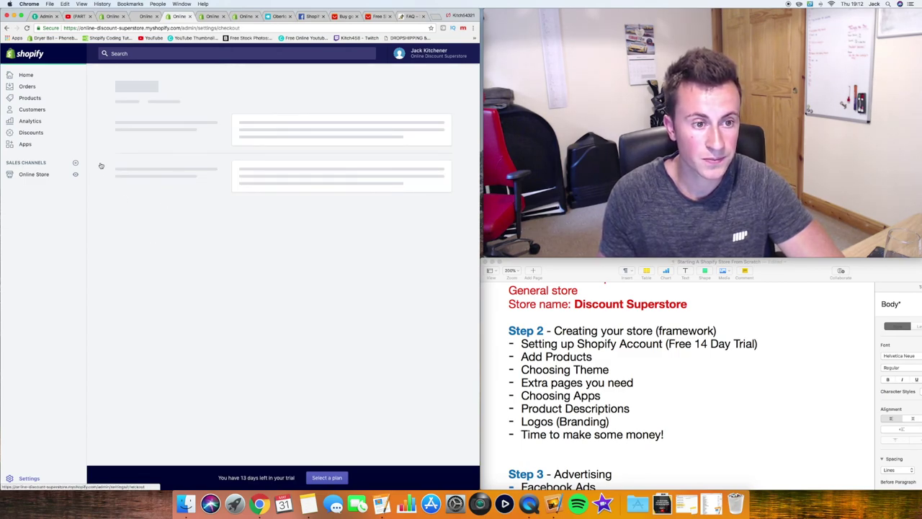
scroll(99, 164, down, 15)
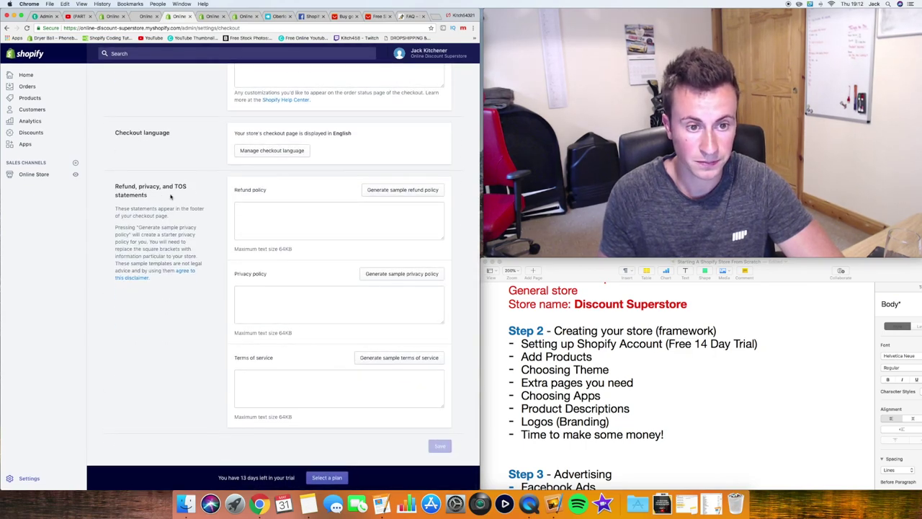
click(389, 191)
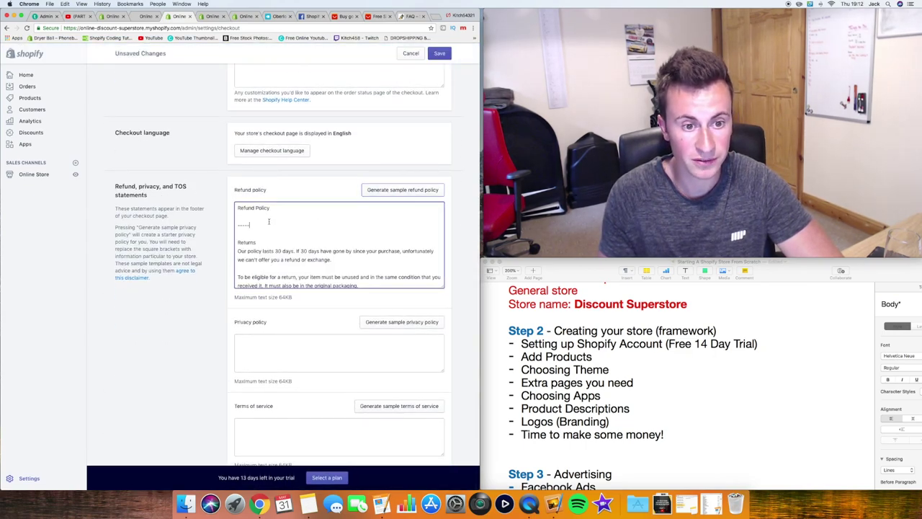
key(super+a)
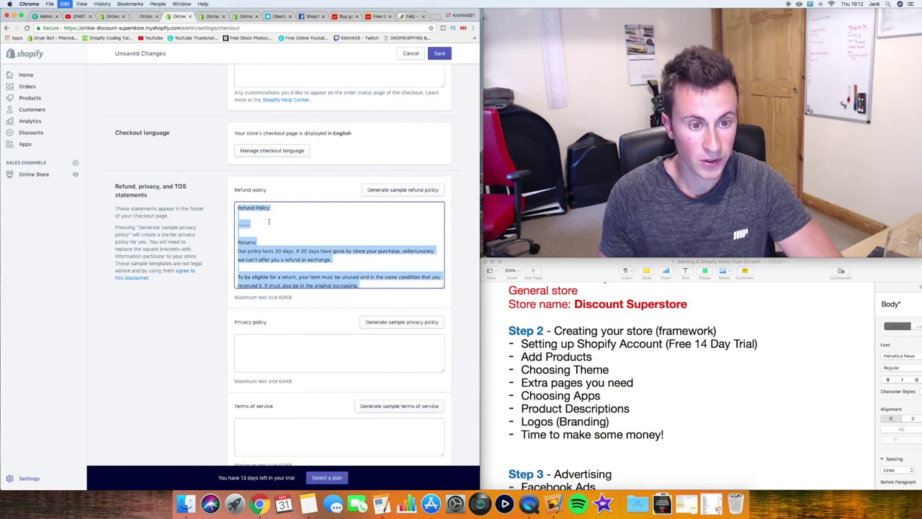
Title the new page 'Refund Policy'
click(145, 16)
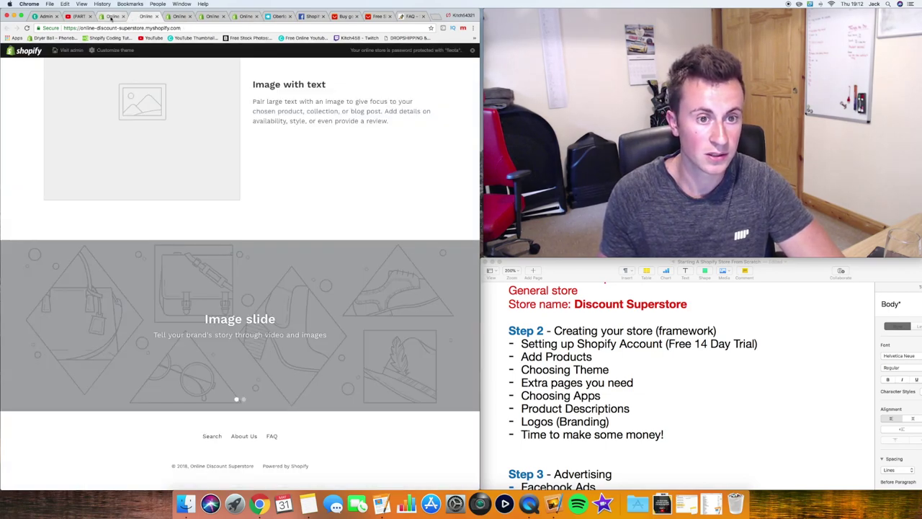
click(111, 16)
click(150, 144)
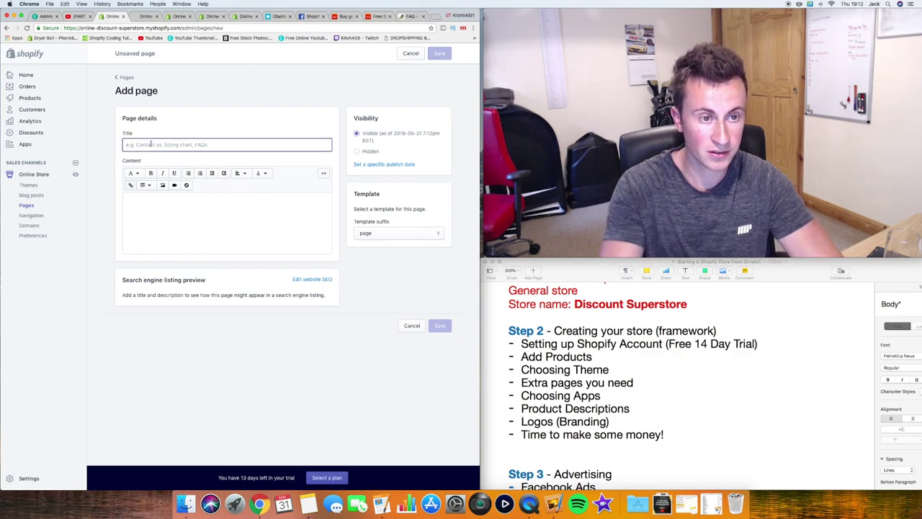
text(R)
key(BackSpace)
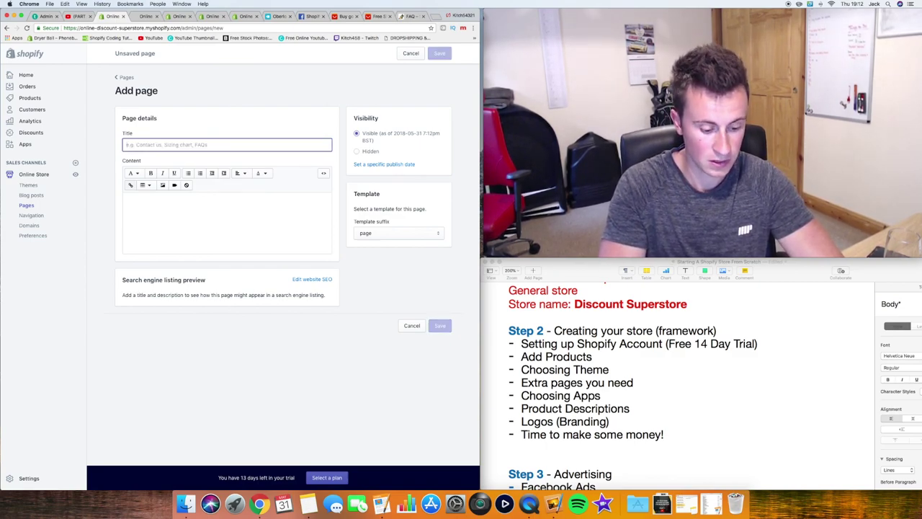
text(Refund )
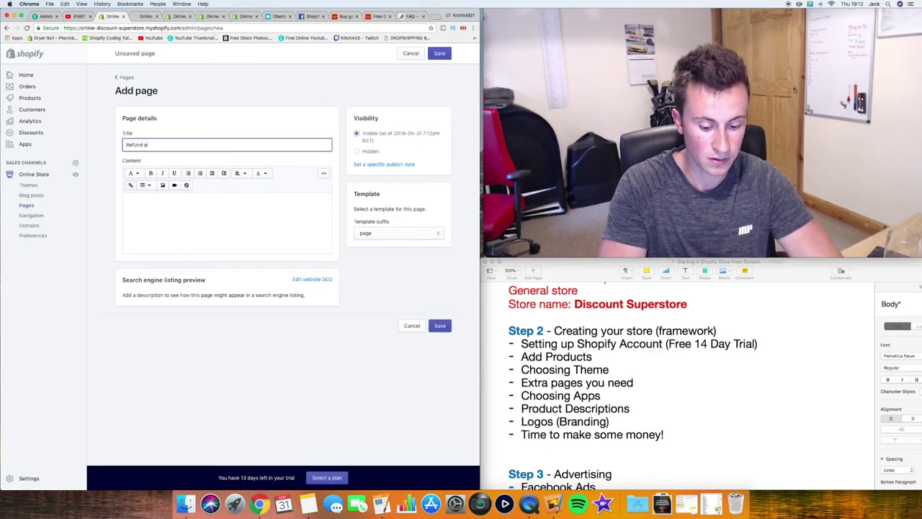
text(po)
key(BackSpace)
key(BackSpace)
text(P)
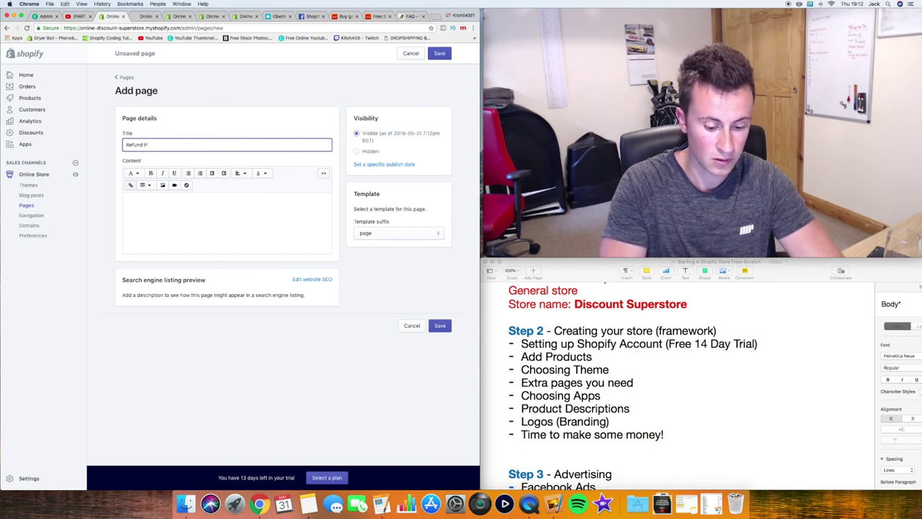
text(olicy)
Paste the refund policy text into the content and save the page
click(133, 173)
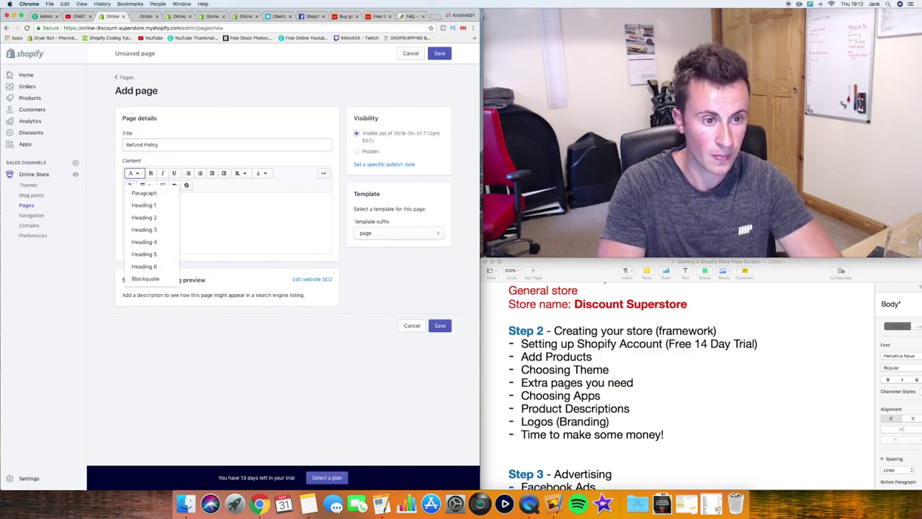
click(186, 208)
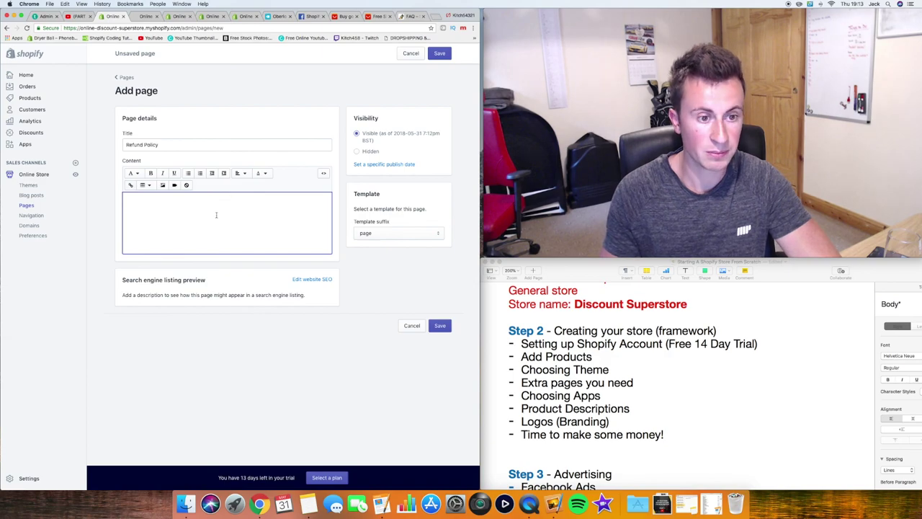
key(super+v)
click(439, 53)
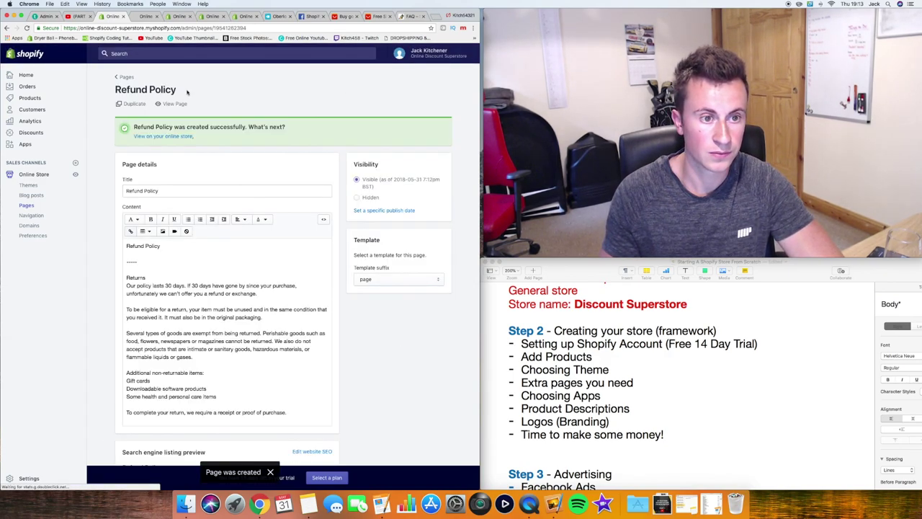
Start a new page and copy a generated sample privacy policy from Checkout settings
click(125, 78)
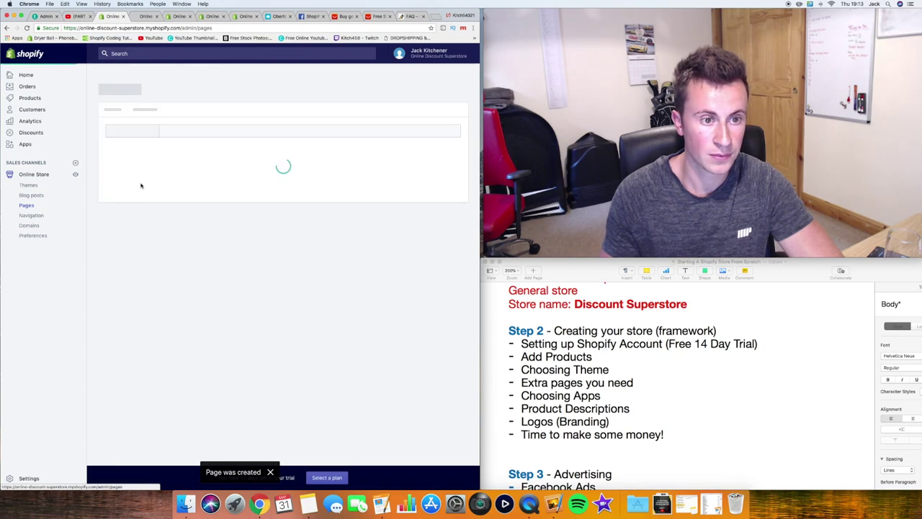
click(450, 91)
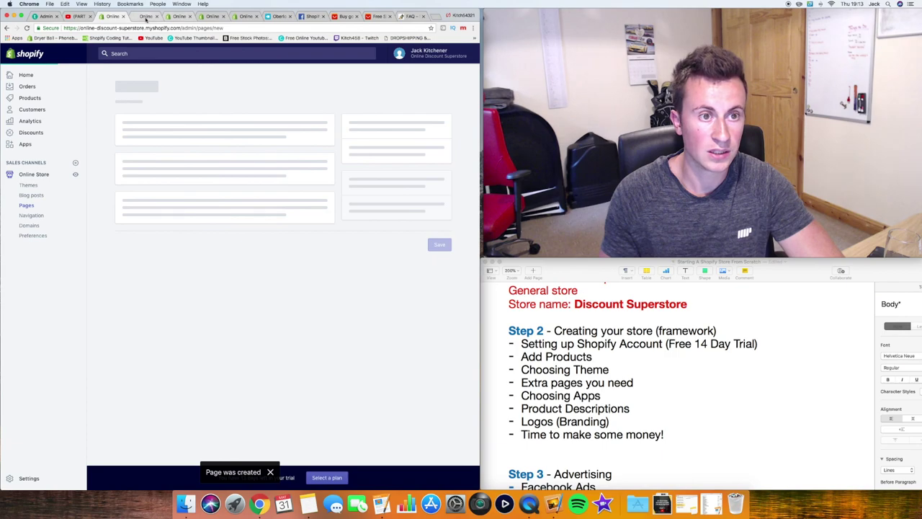
click(145, 16)
click(175, 17)
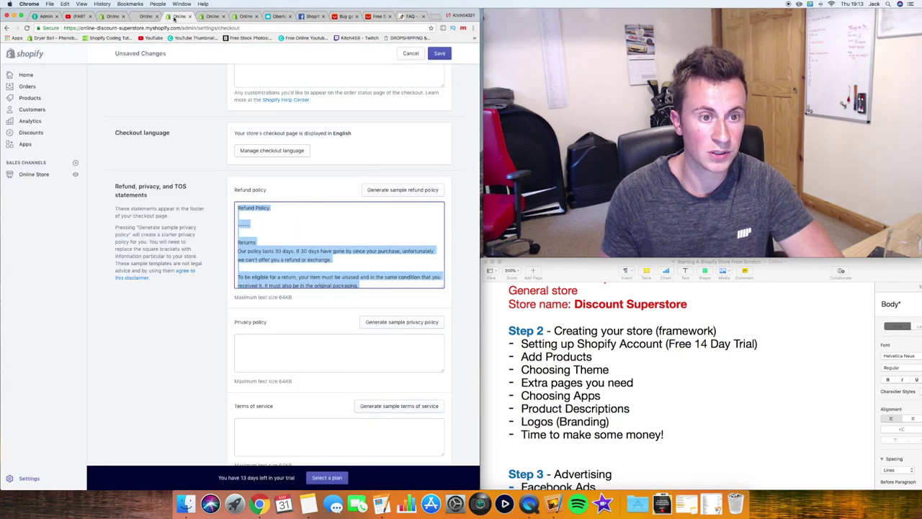
click(241, 300)
scroll(288, 302, down, 2)
click(392, 274)
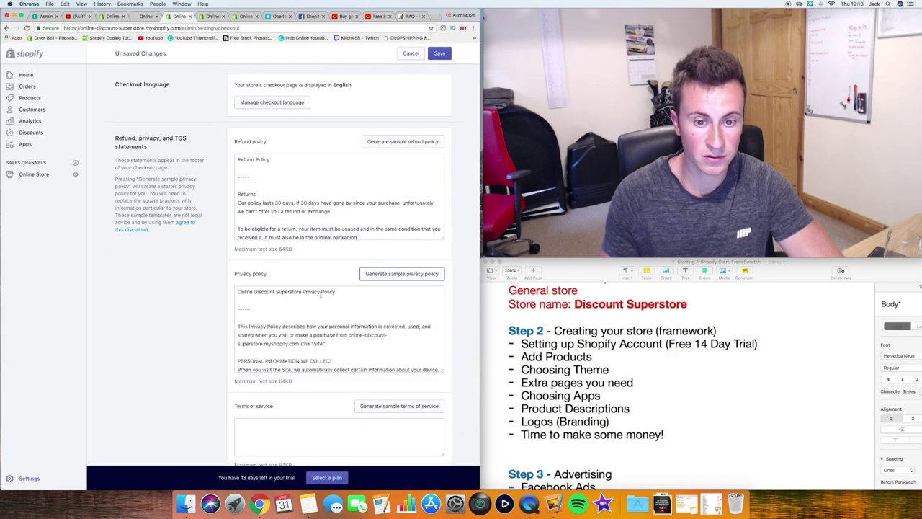
scroll(322, 303, down, 1)
click(302, 298)
key(super+a)
key(super+c)
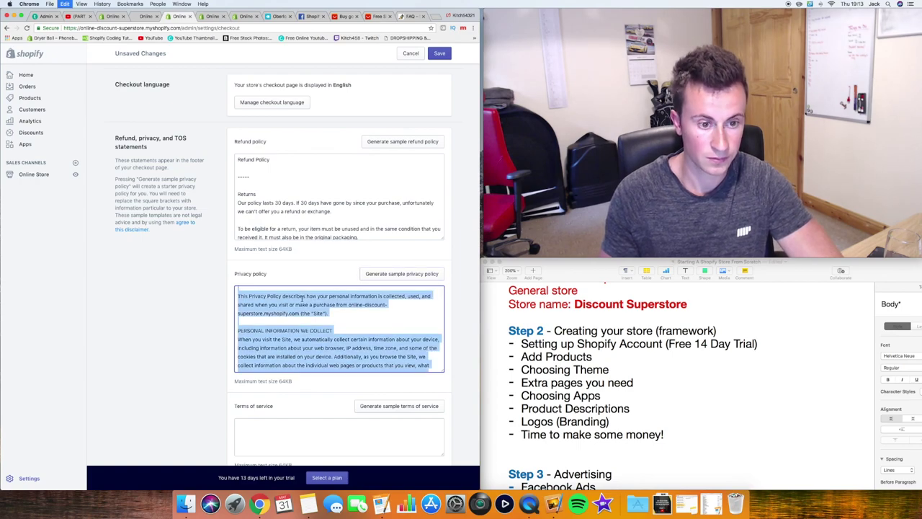
Title the new page 'Privacy Policy'
click(112, 16)
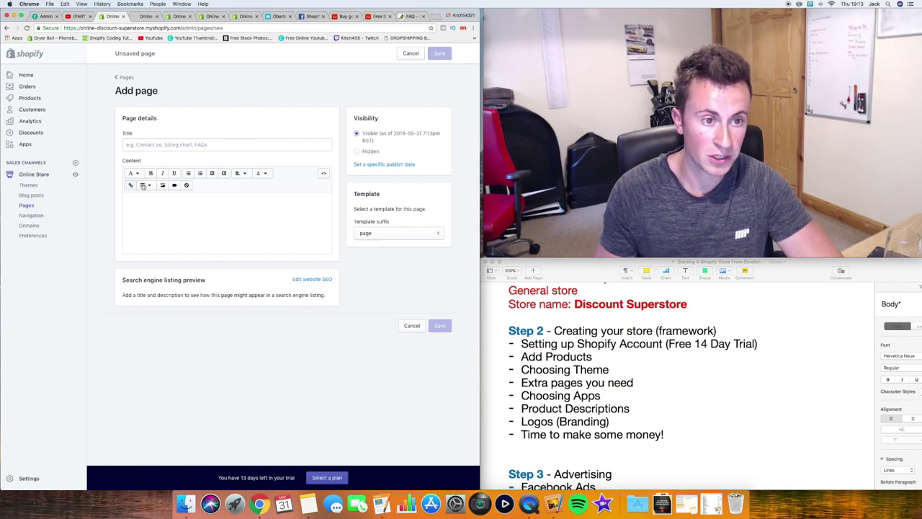
click(149, 146)
text(Priva)
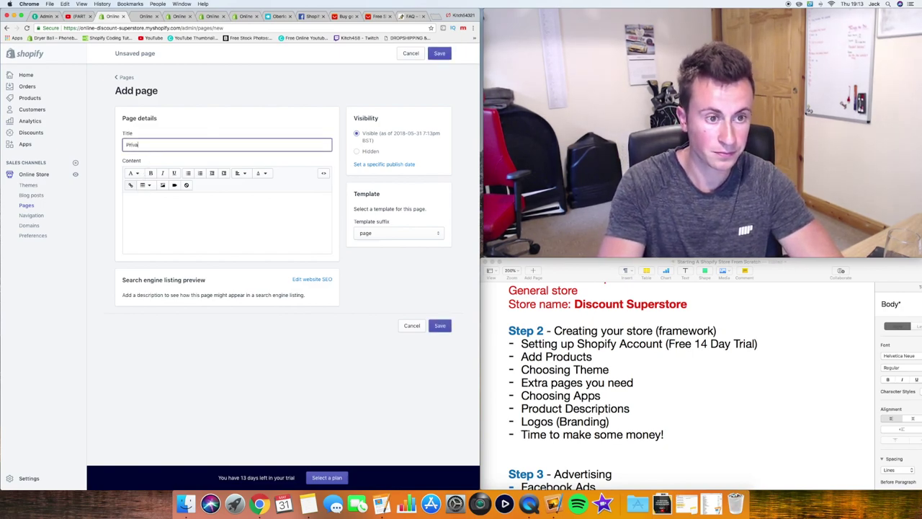
text(cy pol)
key(BackSpace)
key(BackSpace)
key(BackSpace)
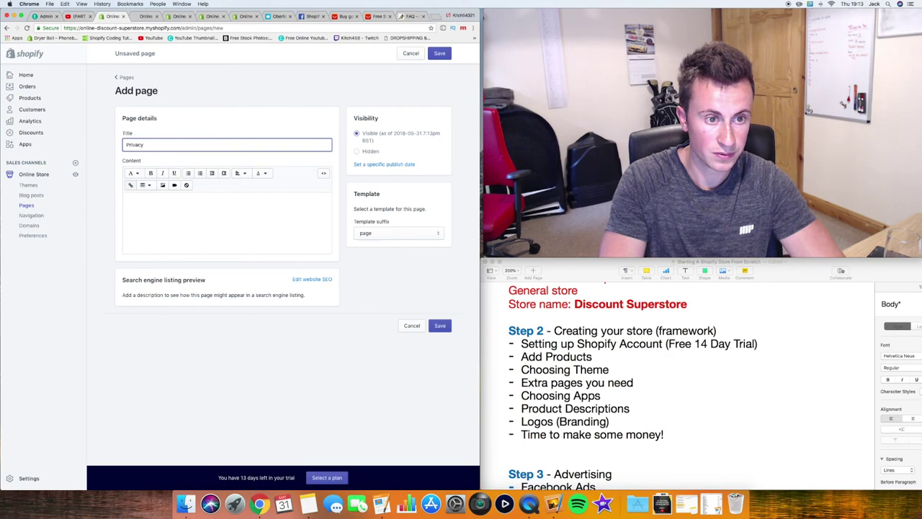
text(Ppolicy)
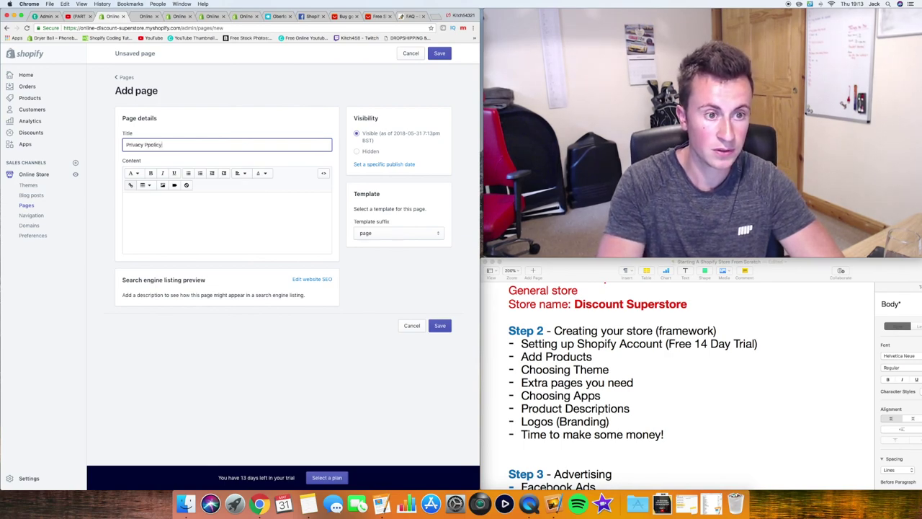
click(134, 173)
click(151, 146)
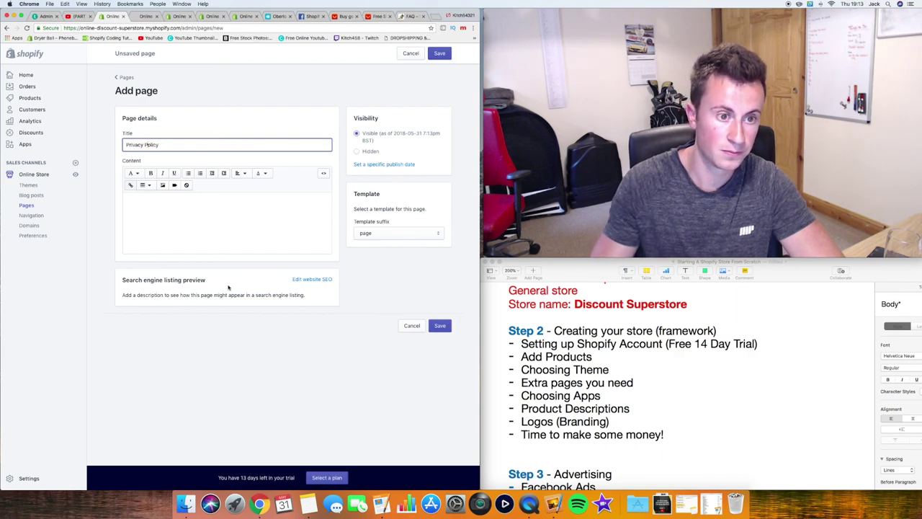
Paste the privacy policy text into the content and save the page
click(226, 231)
key(super+v)
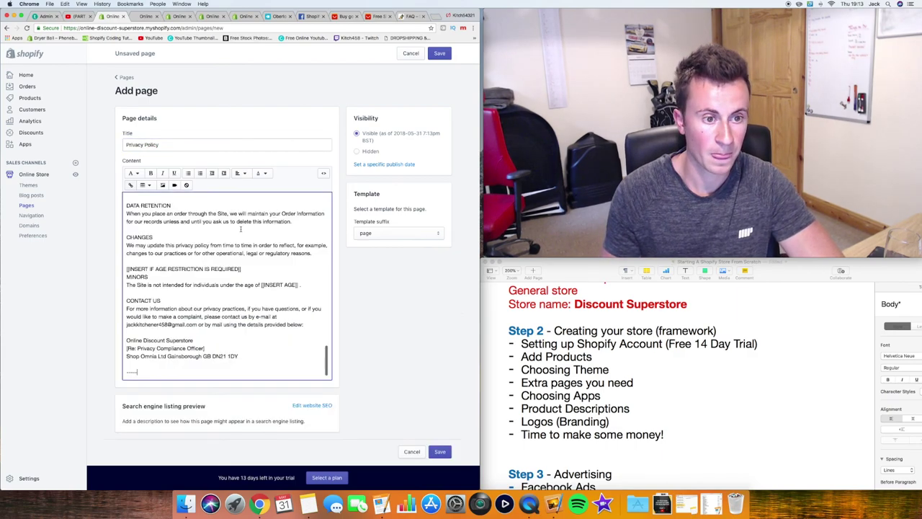
scroll(241, 229, up, 10)
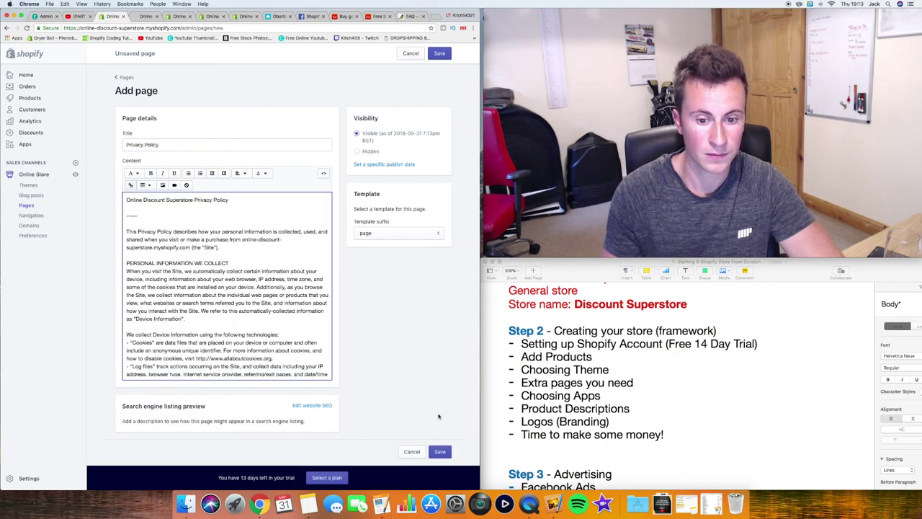
click(440, 452)
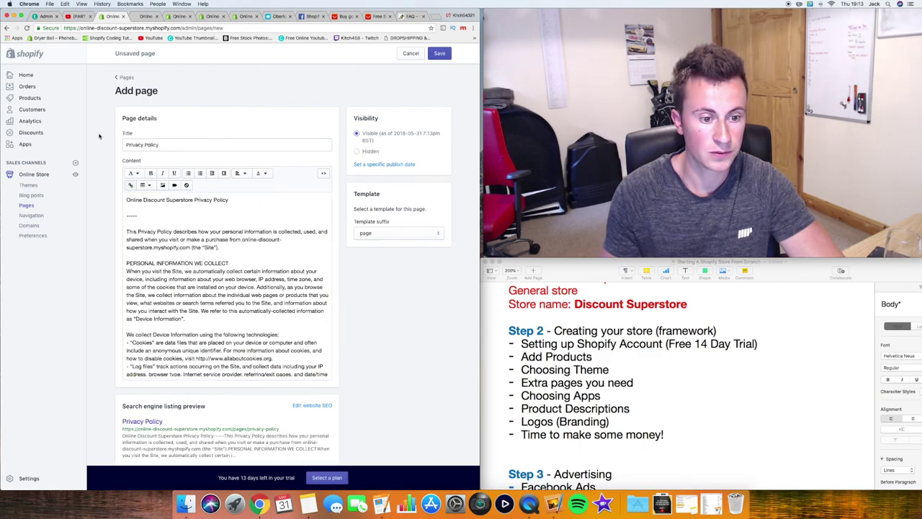
click(128, 77)
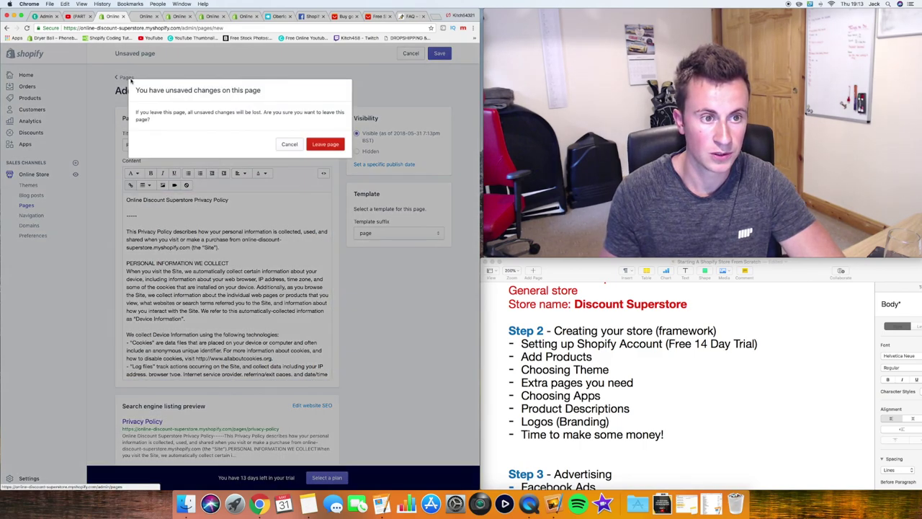
click(288, 143)
click(440, 54)
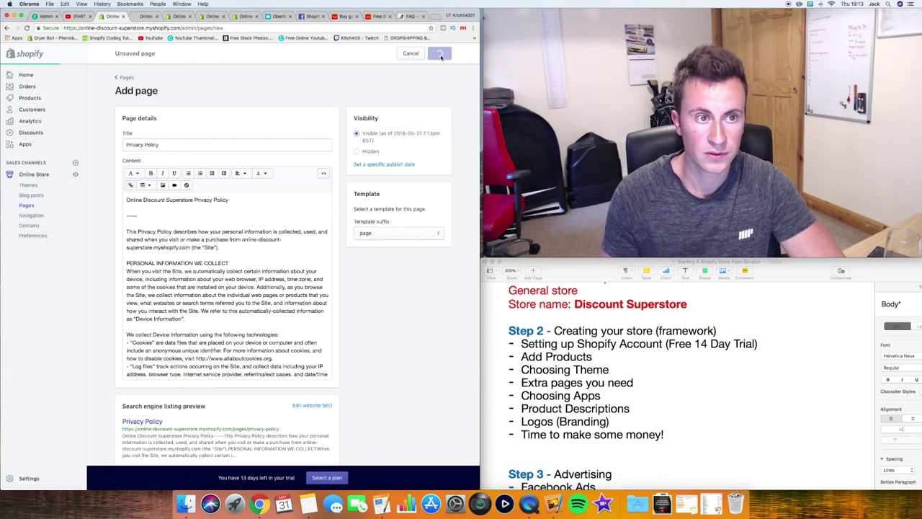
Generate sample terms of service in Checkout settings and copy the text
click(127, 78)
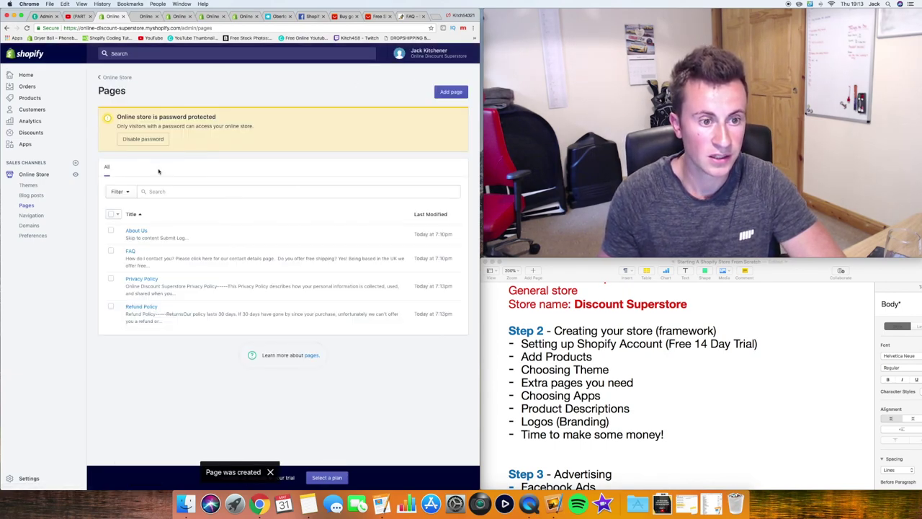
click(145, 140)
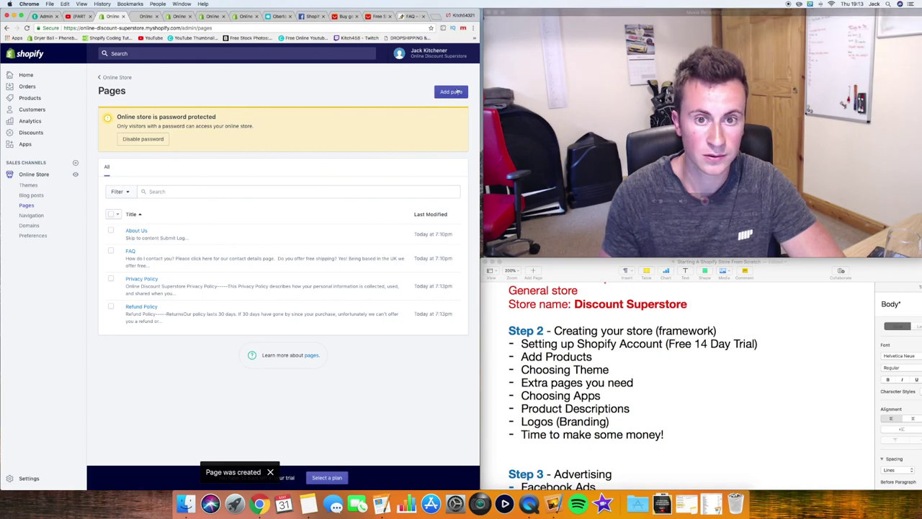
click(150, 16)
click(177, 16)
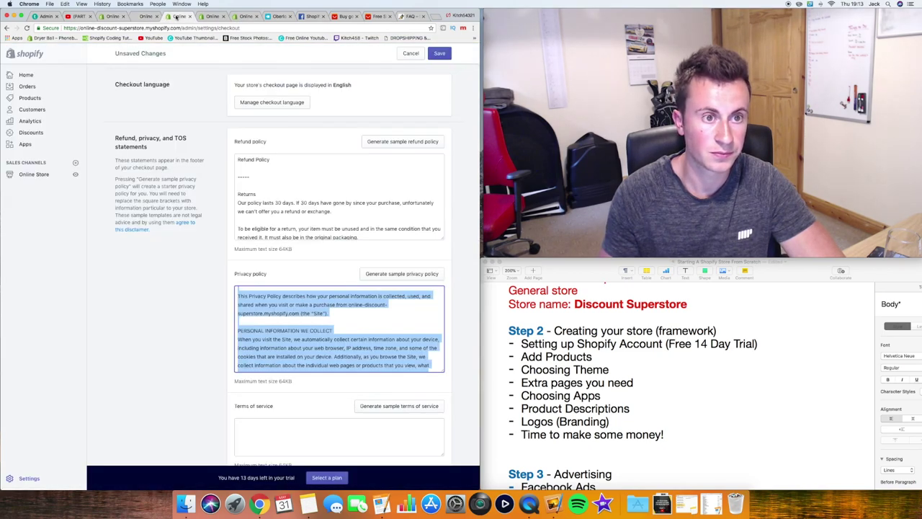
click(400, 406)
scroll(317, 382, down, 2)
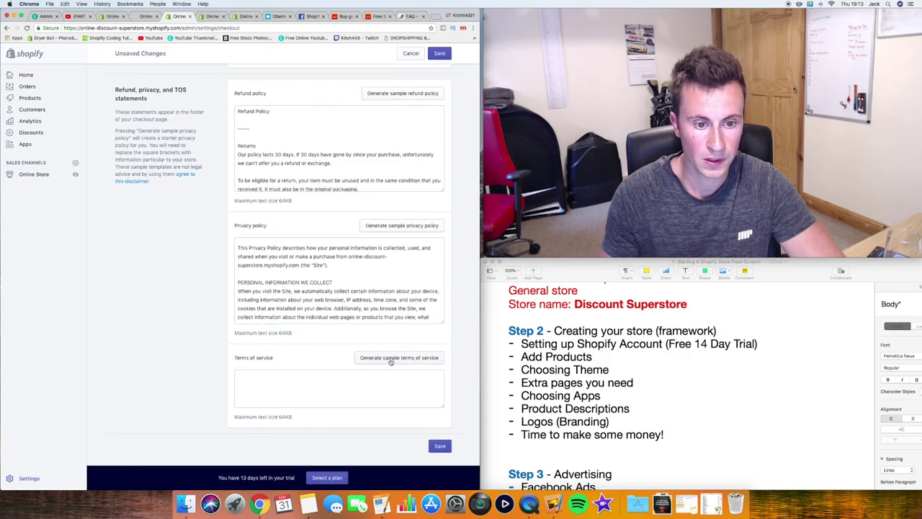
click(316, 382)
key(super+a)
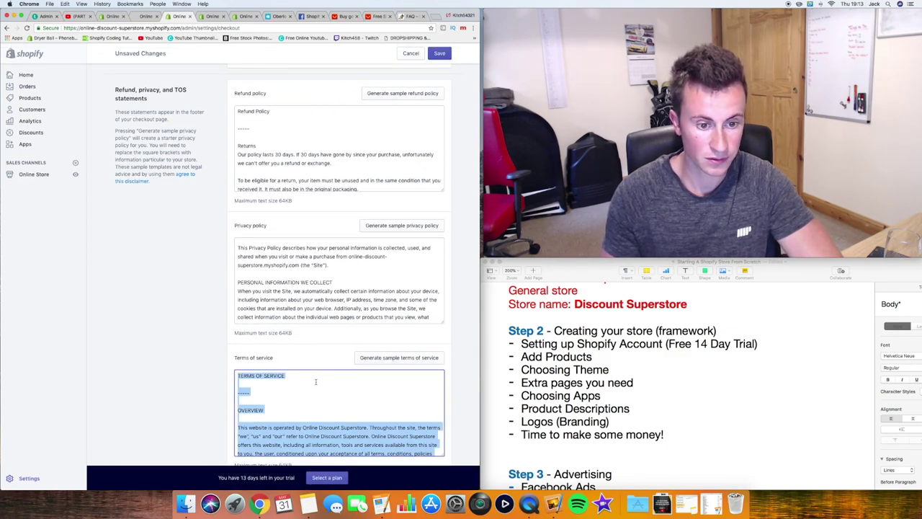
Title the new page 'Terms of Service', paste the terms, and save it
click(115, 16)
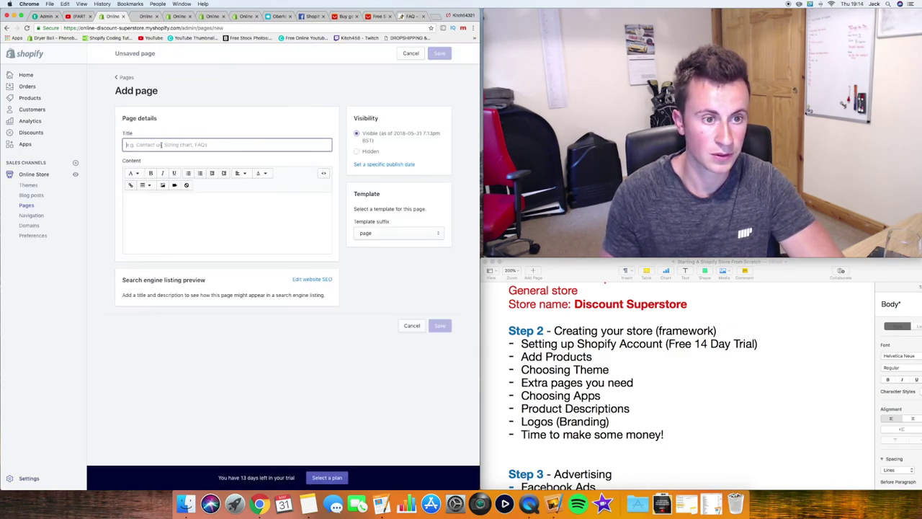
text(Terms of Service)
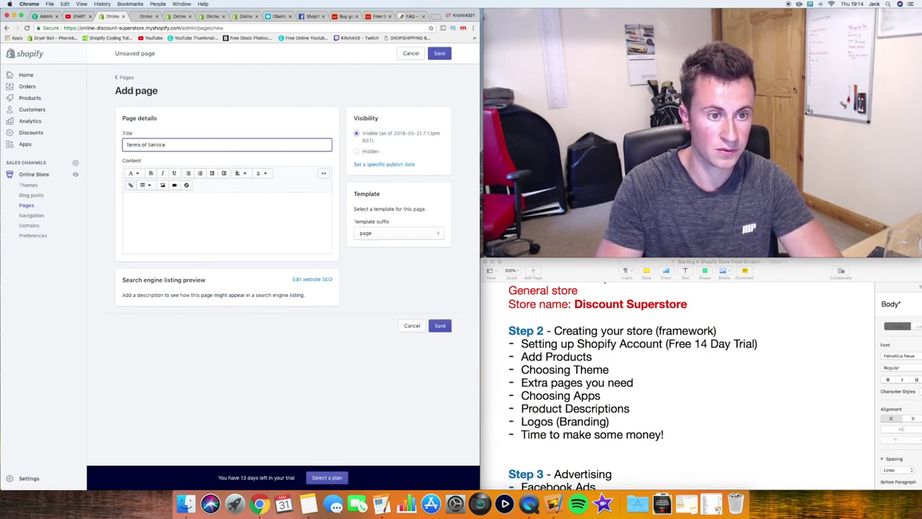
click(174, 185)
click(297, 174)
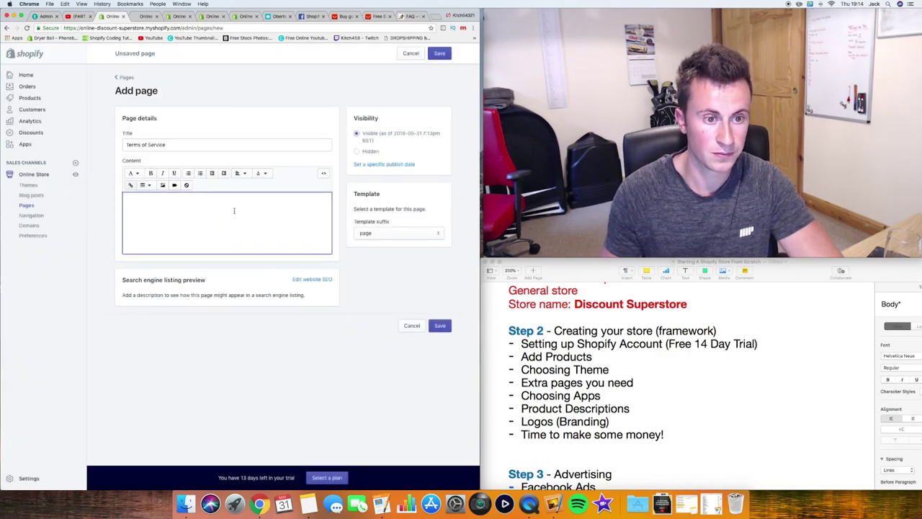
key(super+v)
click(450, 54)
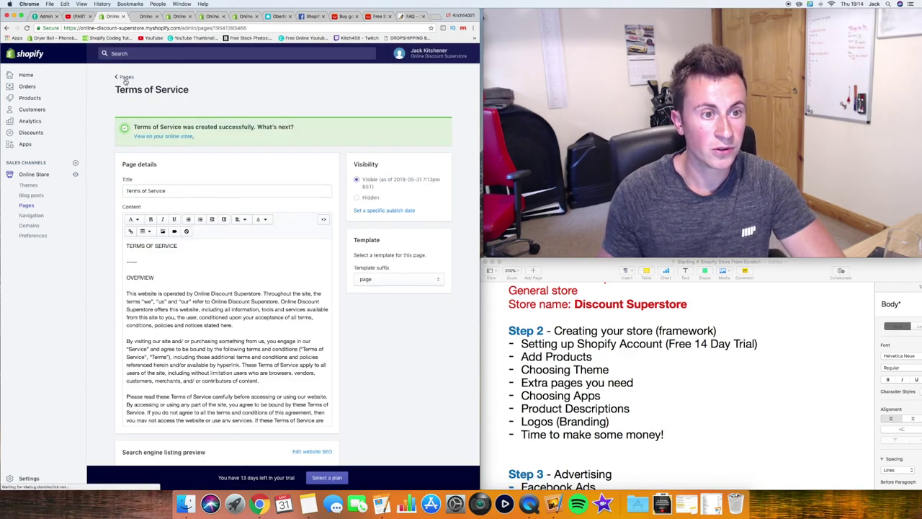
click(126, 78)
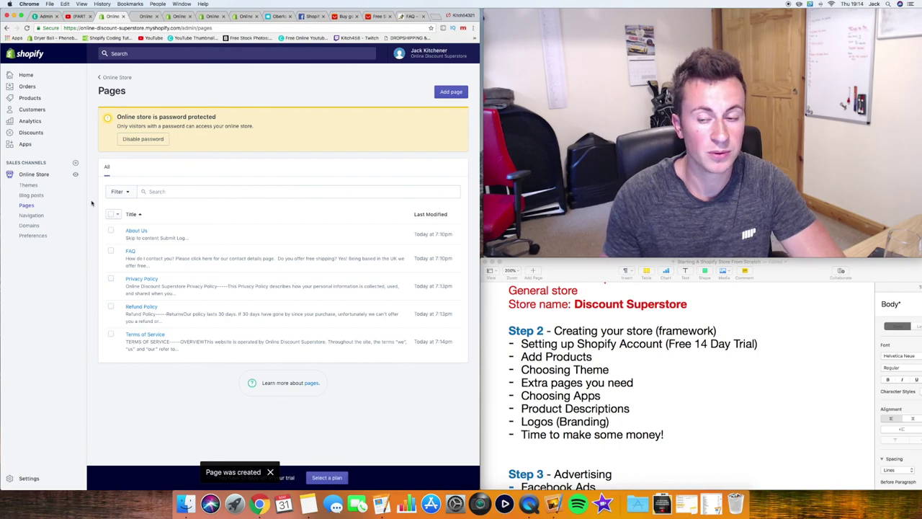
click(33, 215)
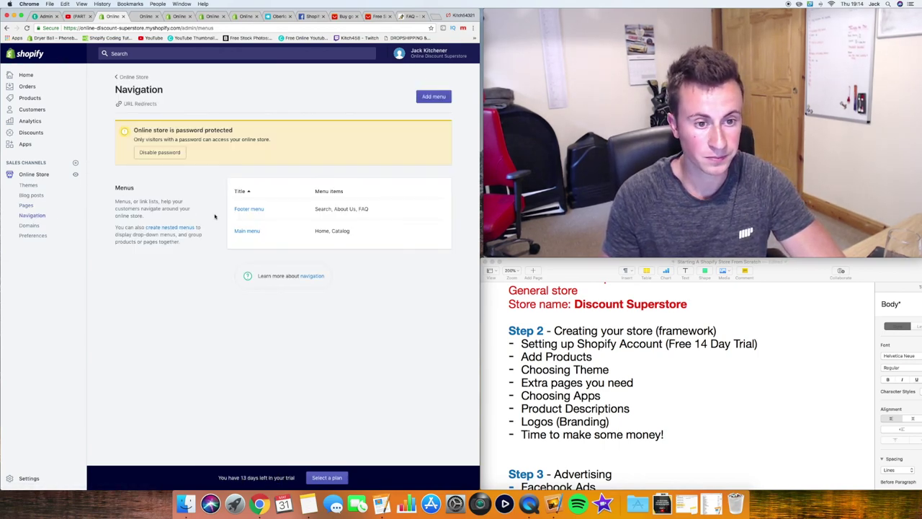
Start a new Footer menu item named Terms of Service while browsing store pages as link targets
click(251, 208)
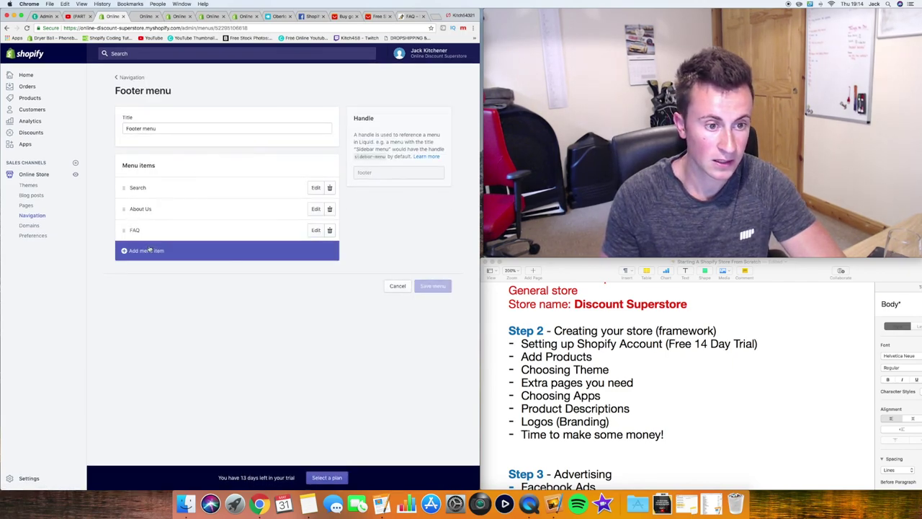
click(146, 251)
text(Te)
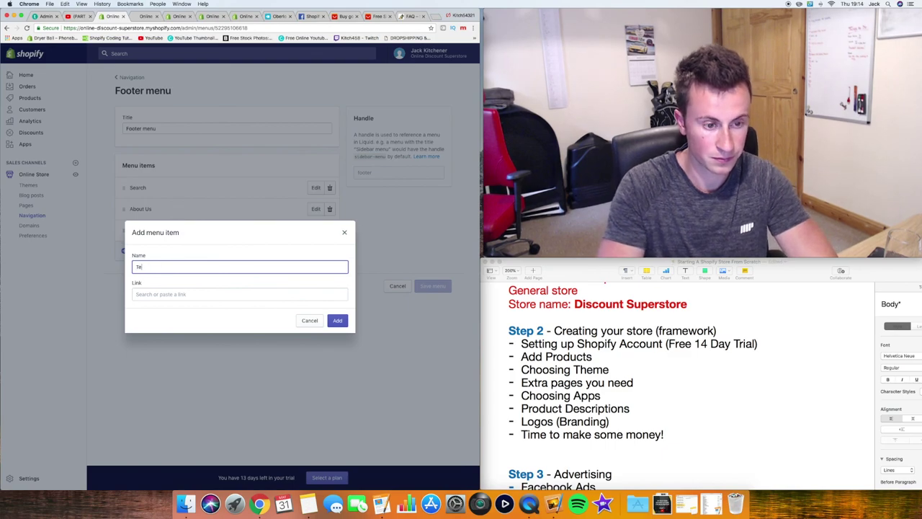
text(rms of Service)
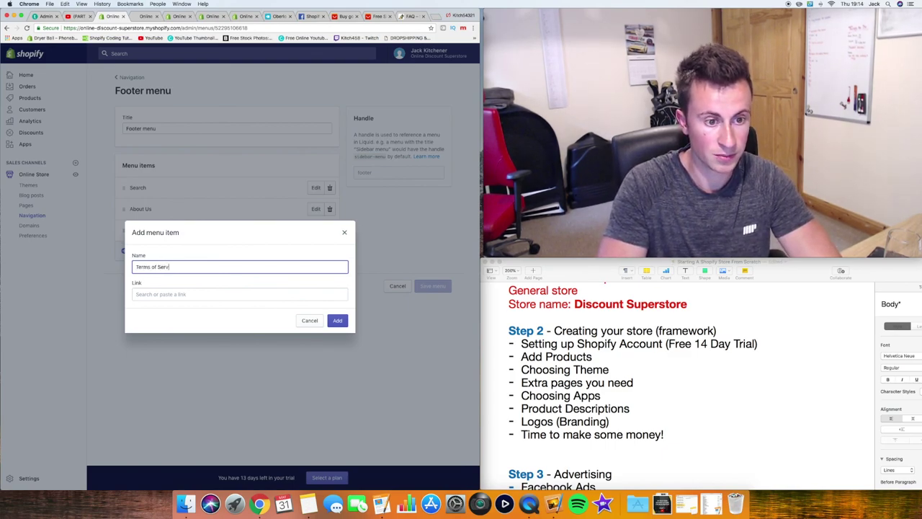
click(160, 294)
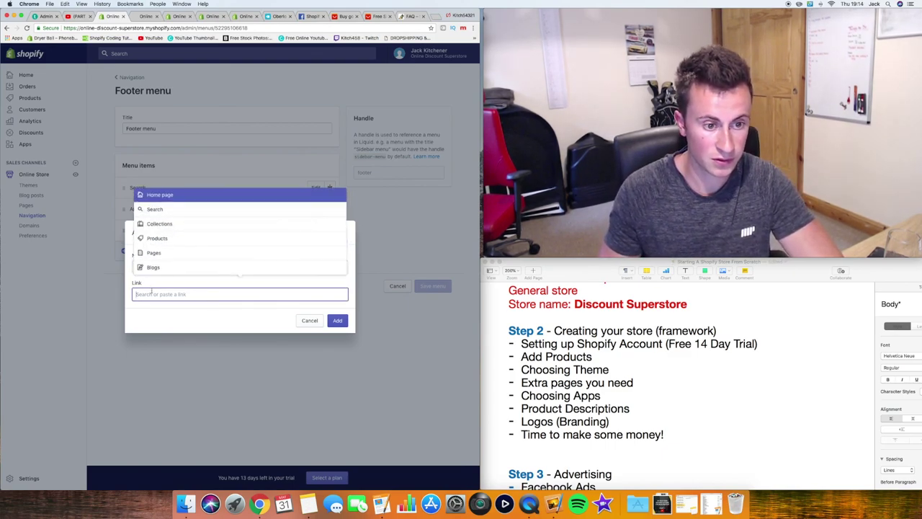
click(166, 253)
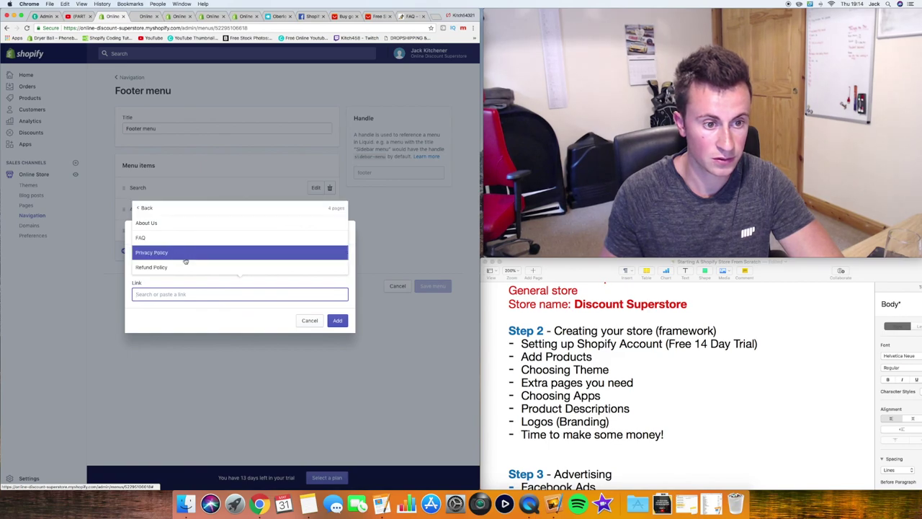
click(106, 289)
click(173, 294)
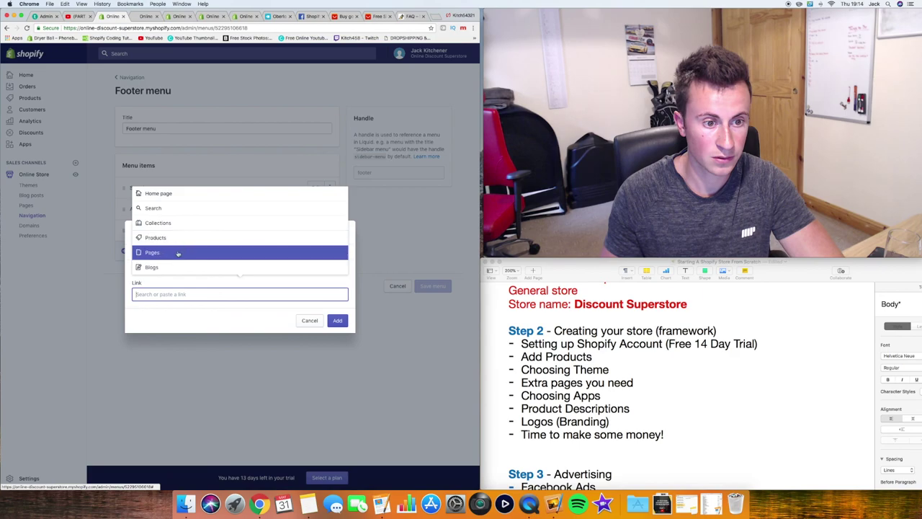
click(178, 253)
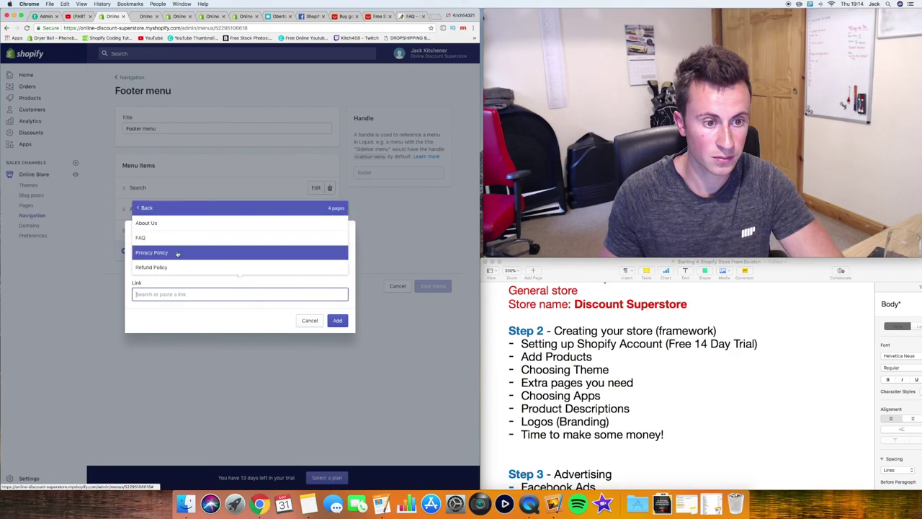
click(147, 208)
click(170, 252)
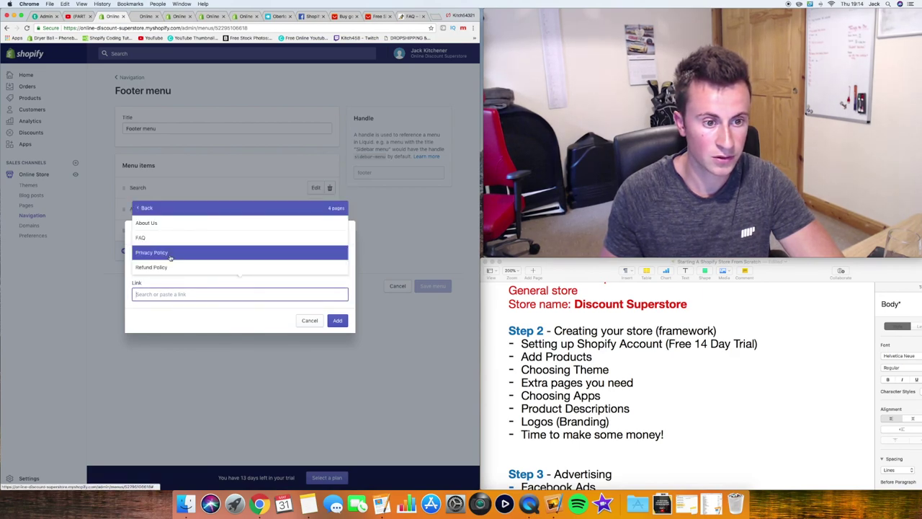
click(145, 208)
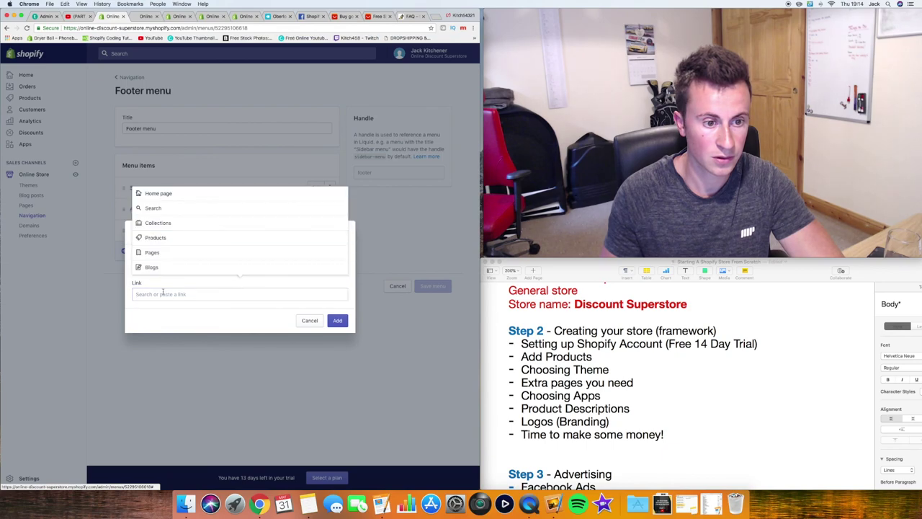
click(166, 252)
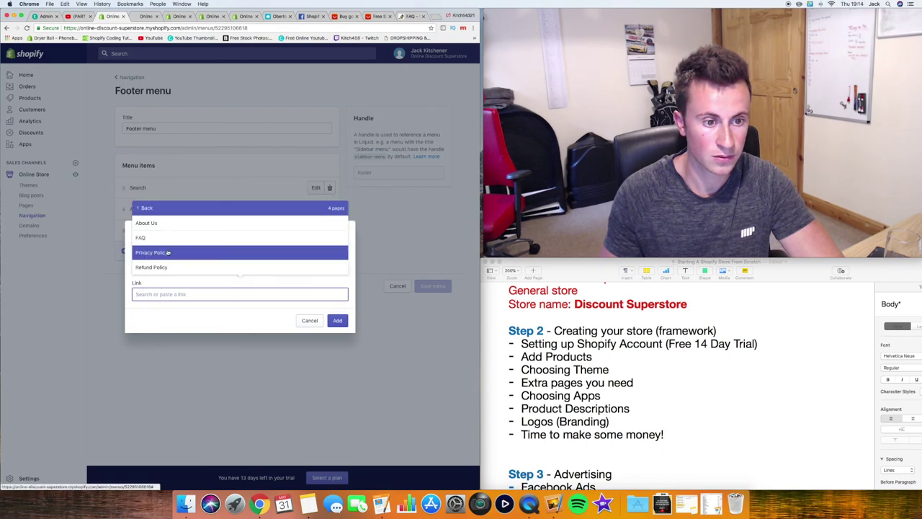
click(199, 317)
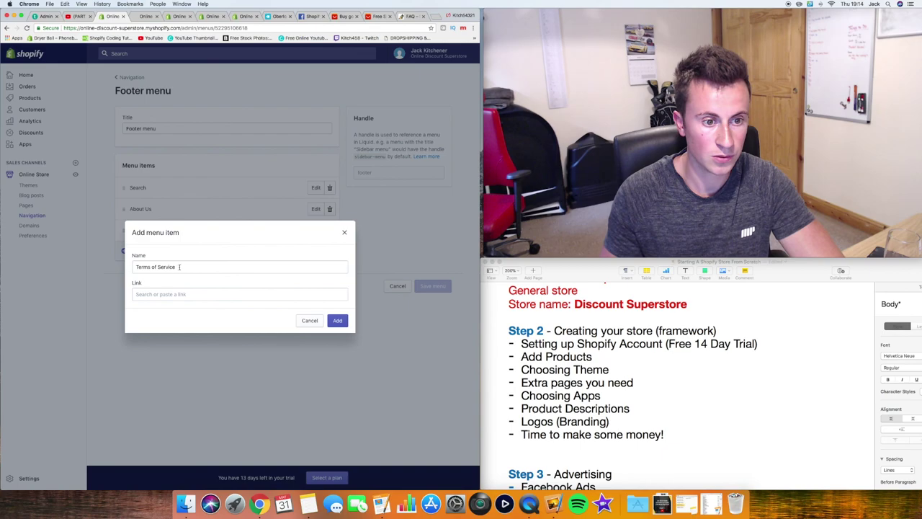
Rename the item 'Refund Policy', link it to the Refund Policy page, and add it
triple_click(180, 267)
text(Refu)
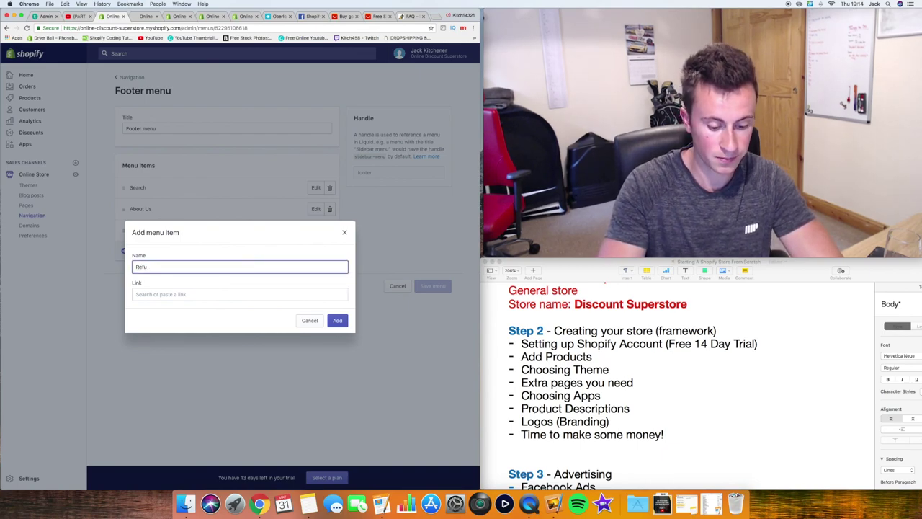
text(nd Po)
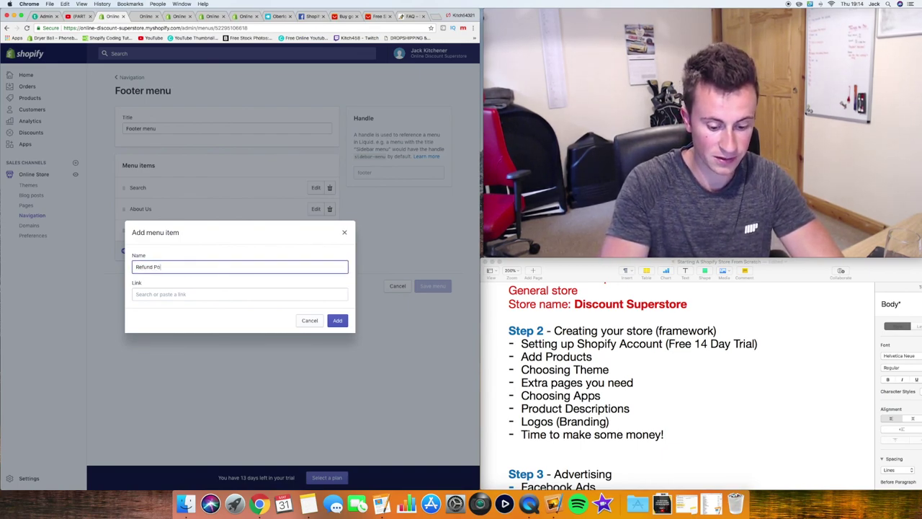
text(licy)
key(Tab)
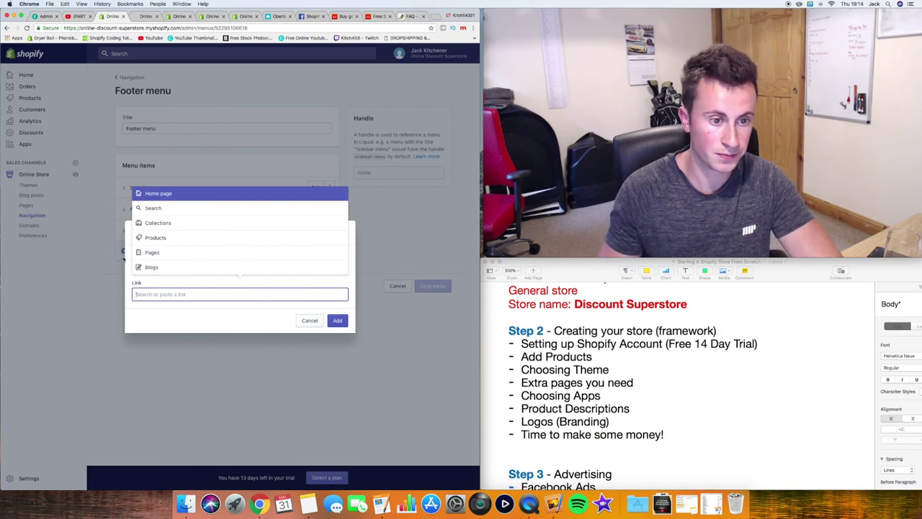
click(165, 252)
click(169, 251)
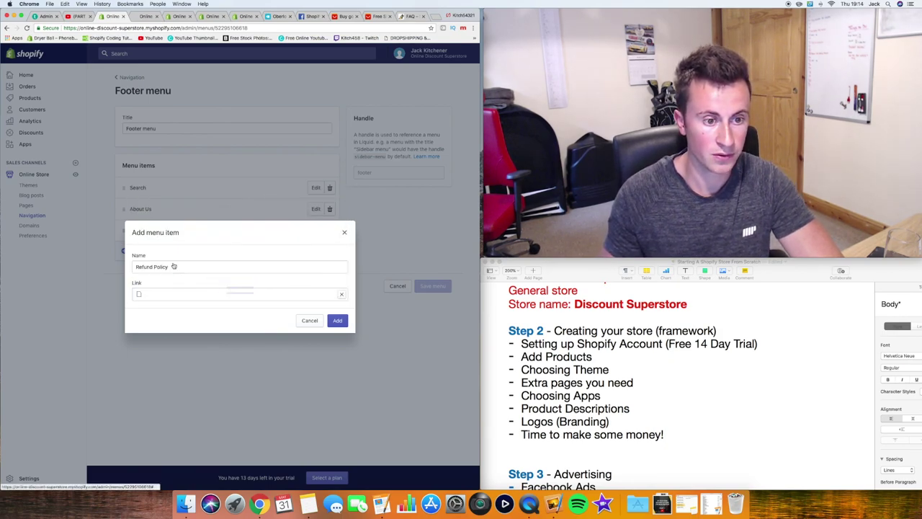
key(Return)
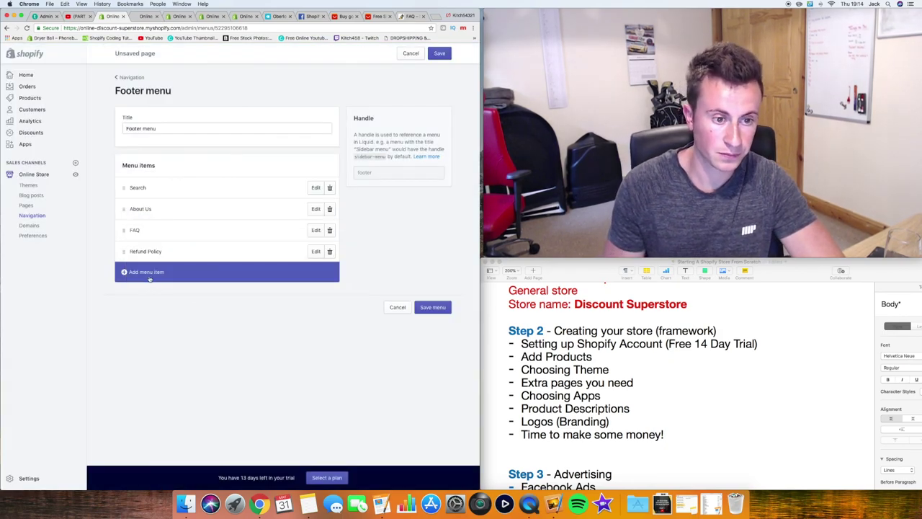
Add a 'Privacy Statements' footer item linked to the Privacy Policy page
click(149, 276)
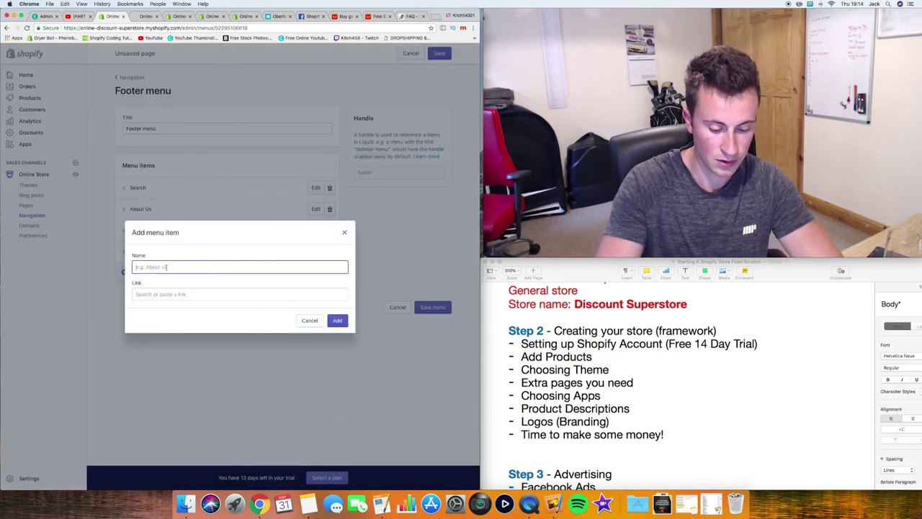
text(Priv)
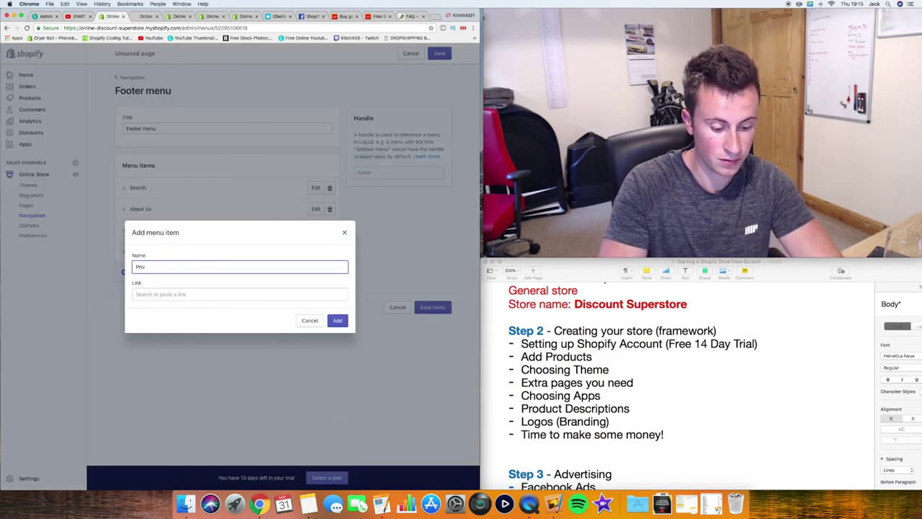
text(acy Statements)
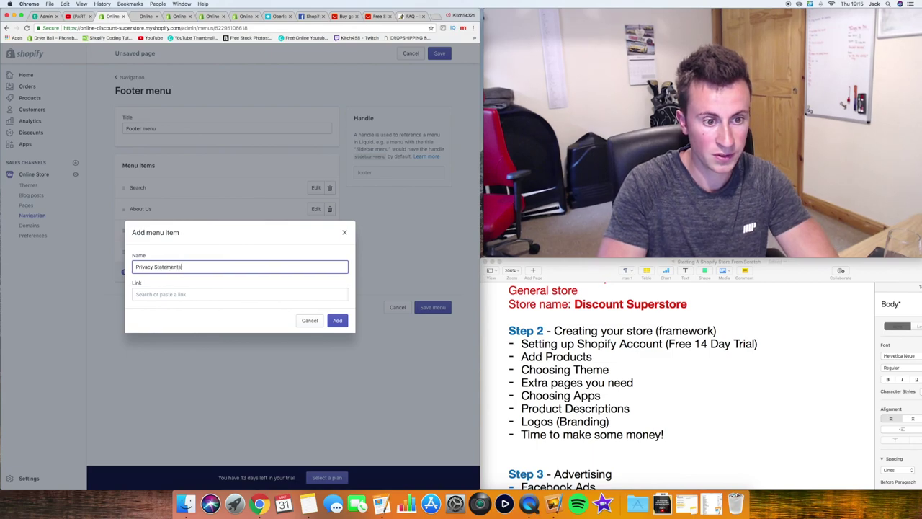
click(162, 294)
click(182, 250)
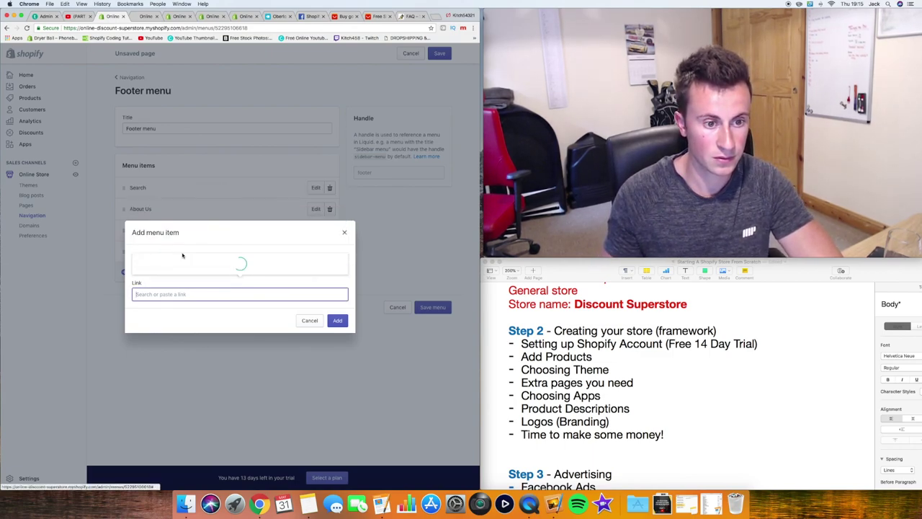
click(185, 255)
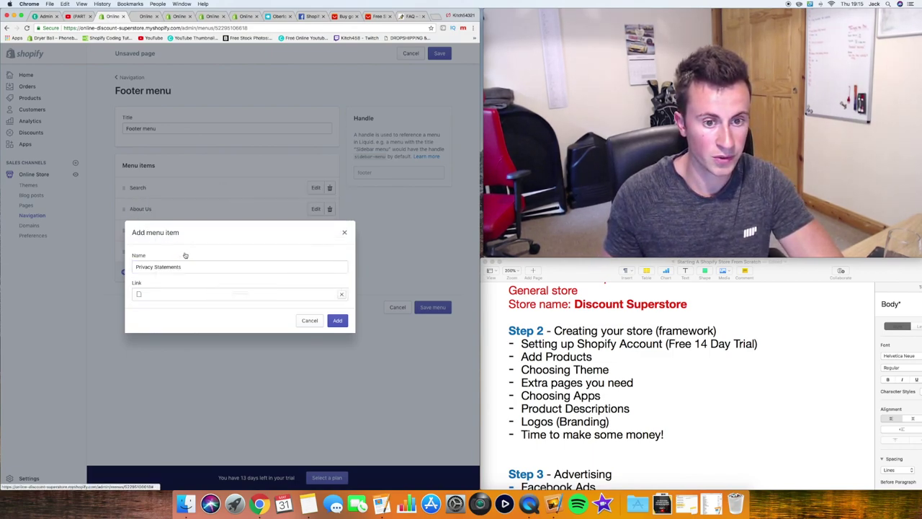
click(337, 320)
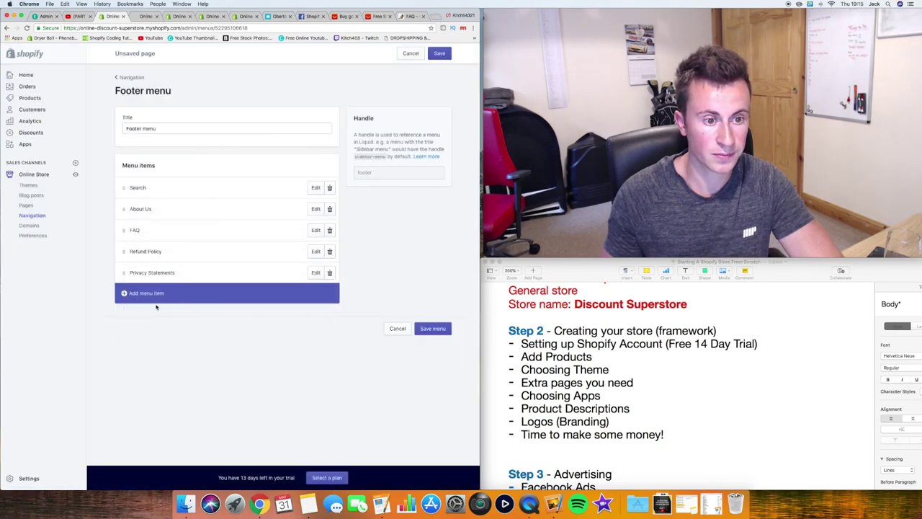
Add a 'Terms of Service' item linked to the Terms of Service page and save the menu
click(137, 295)
text(Re)
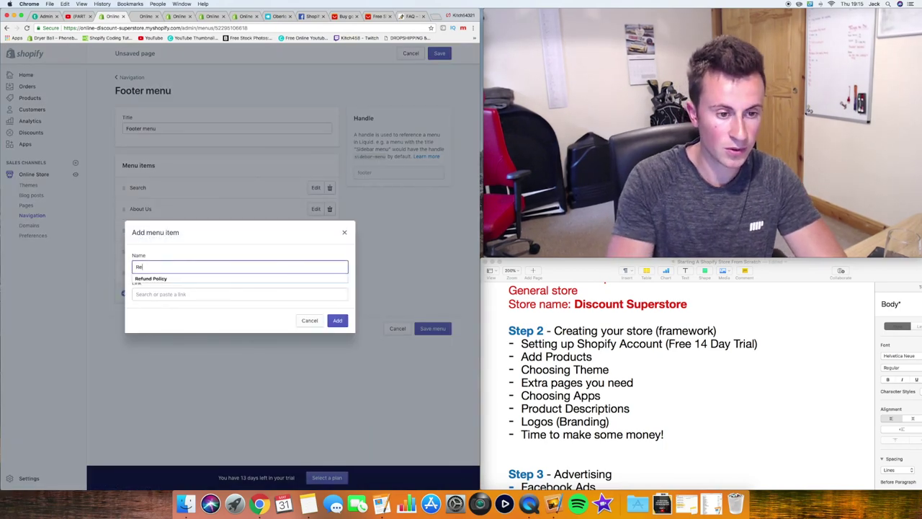
key(BackSpace)
key(BackSpace)
text(Terms)
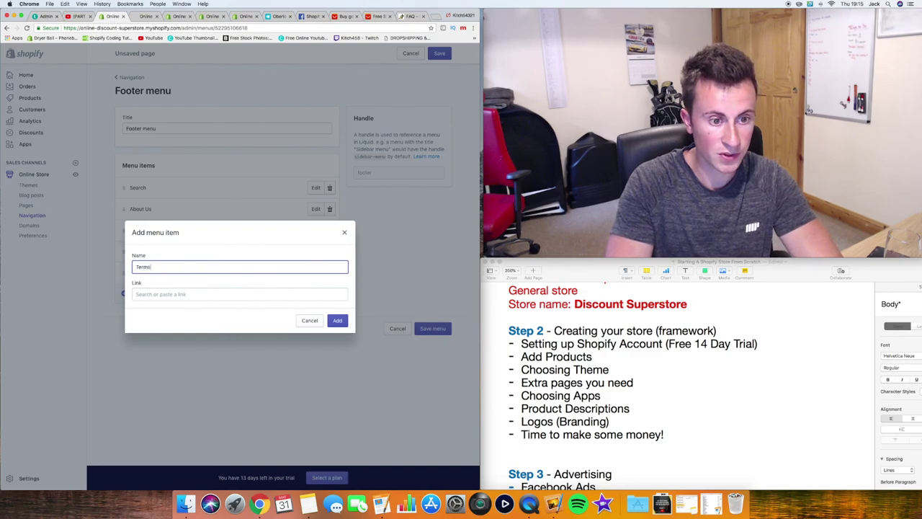
text( of Service)
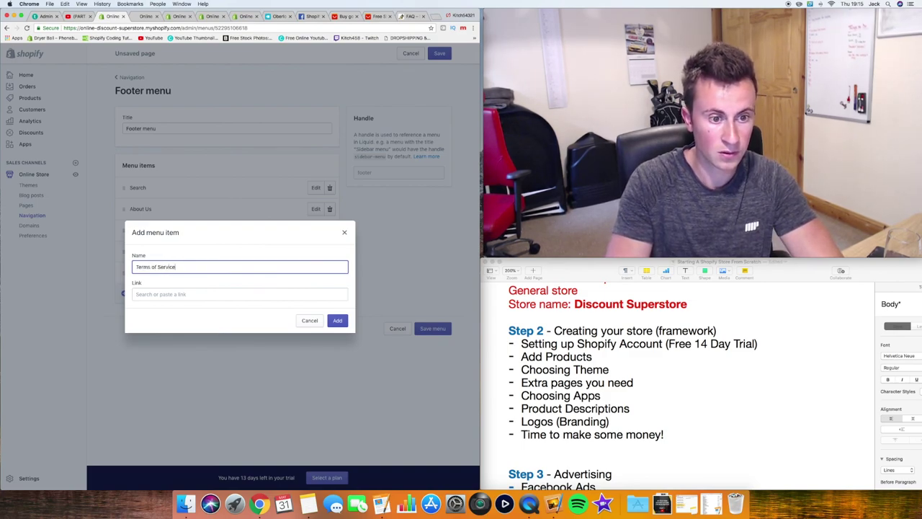
click(144, 294)
click(166, 259)
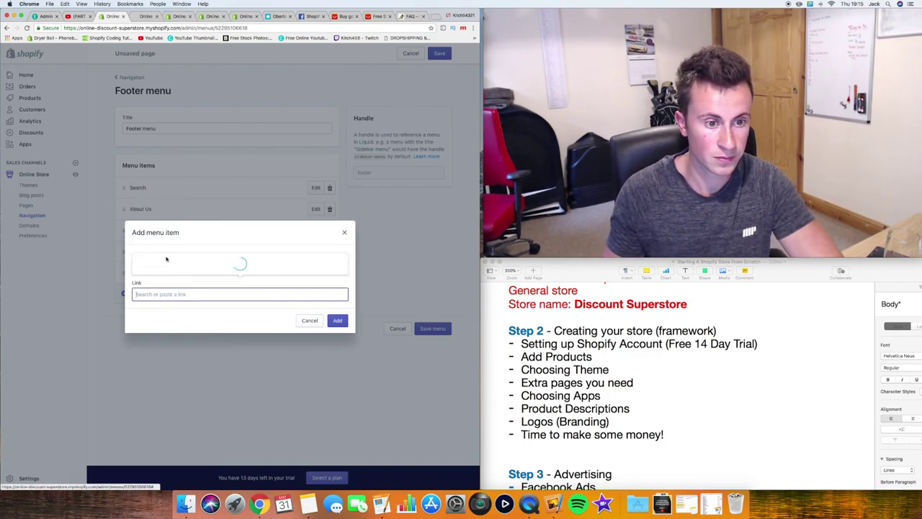
click(184, 266)
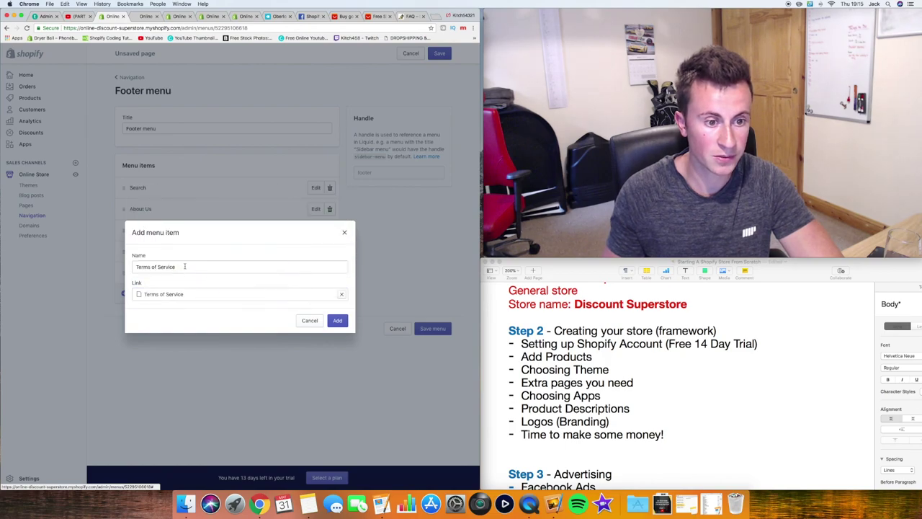
click(340, 322)
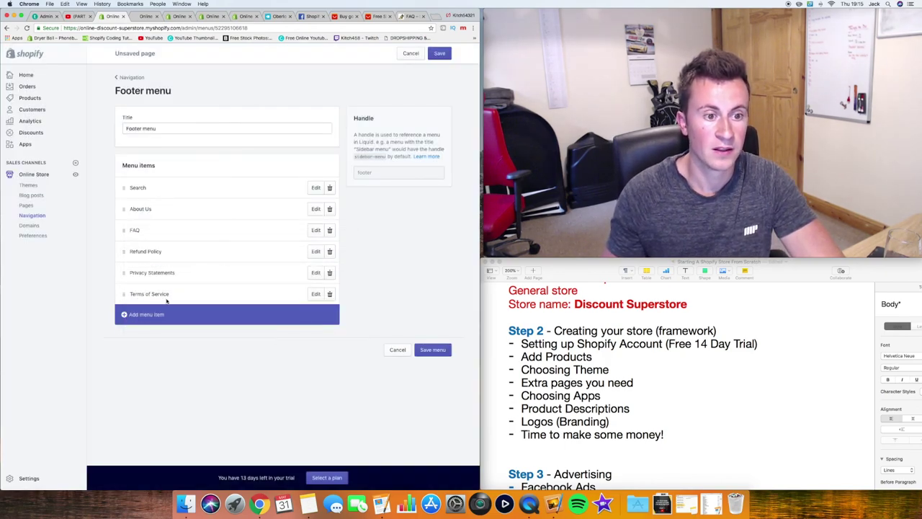
click(435, 350)
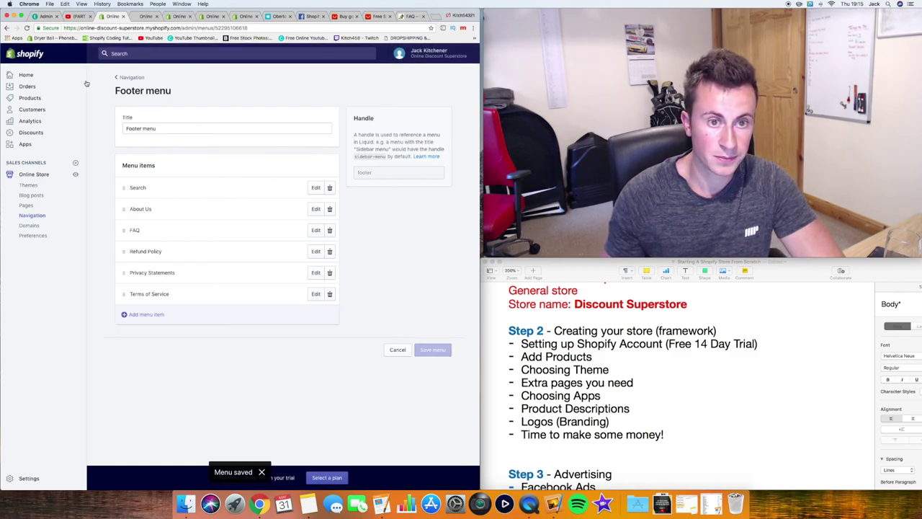
Reload the live storefront to check the updated footer links
click(145, 17)
key(super+r)
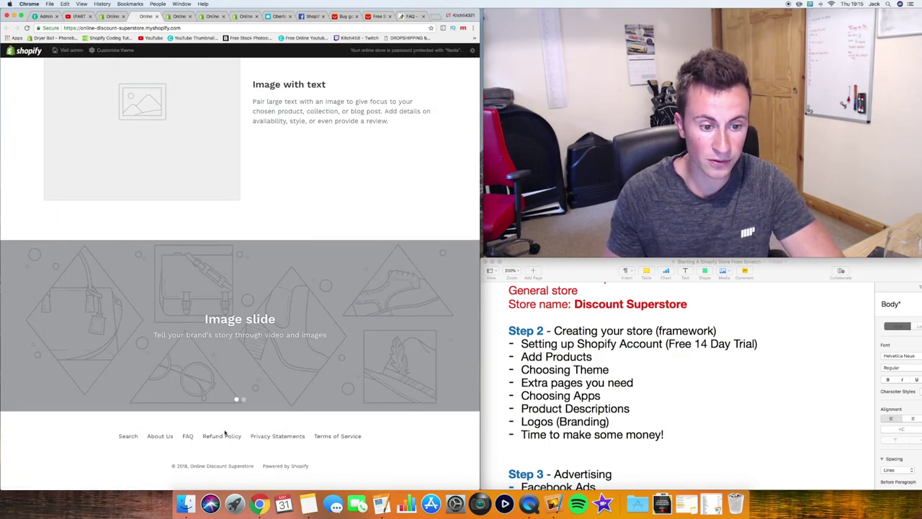
scroll(167, 273, up, 15)
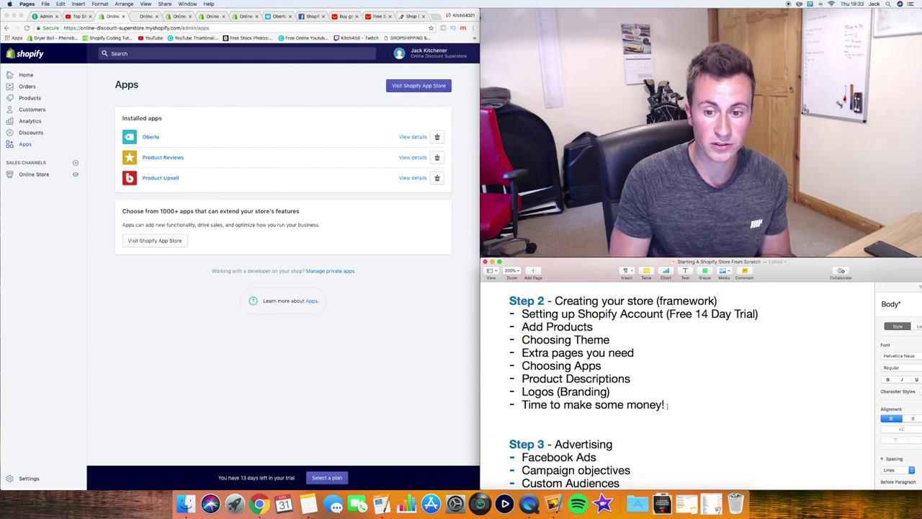
click(624, 392)
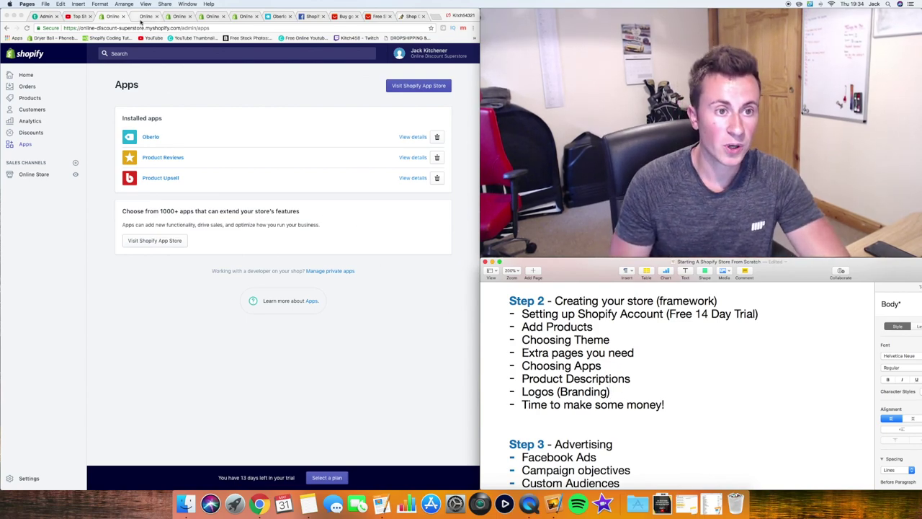
click(142, 16)
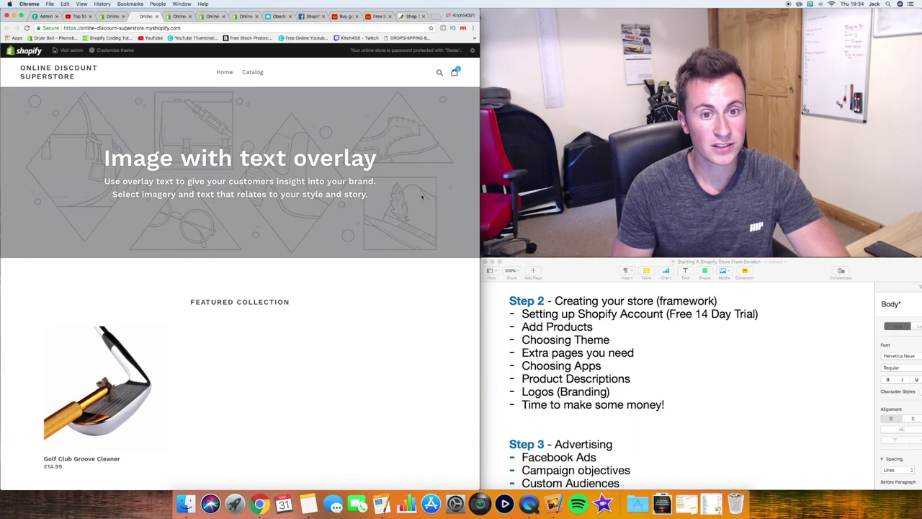
Scroll through the storefront homepage's placeholder sections, then start a new blank browser tab
scroll(251, 199, down, 8)
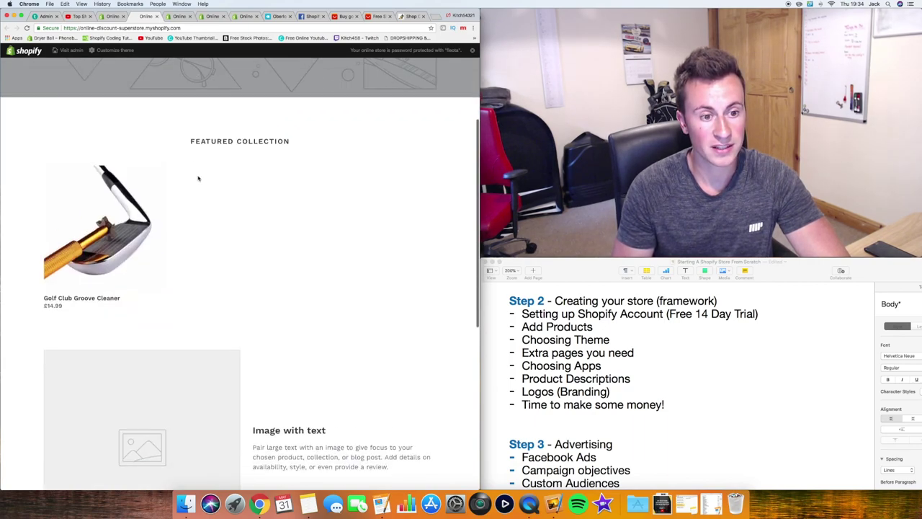
scroll(273, 263, down, 6)
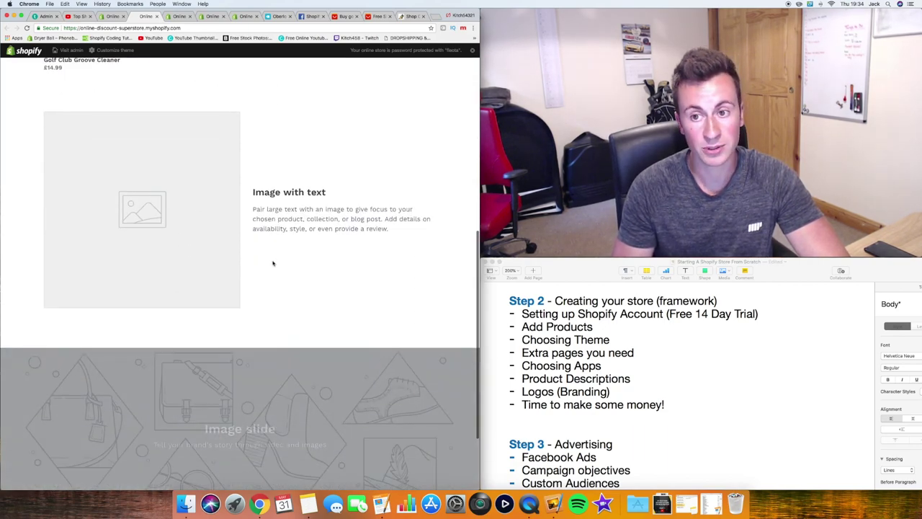
scroll(273, 263, up, 14)
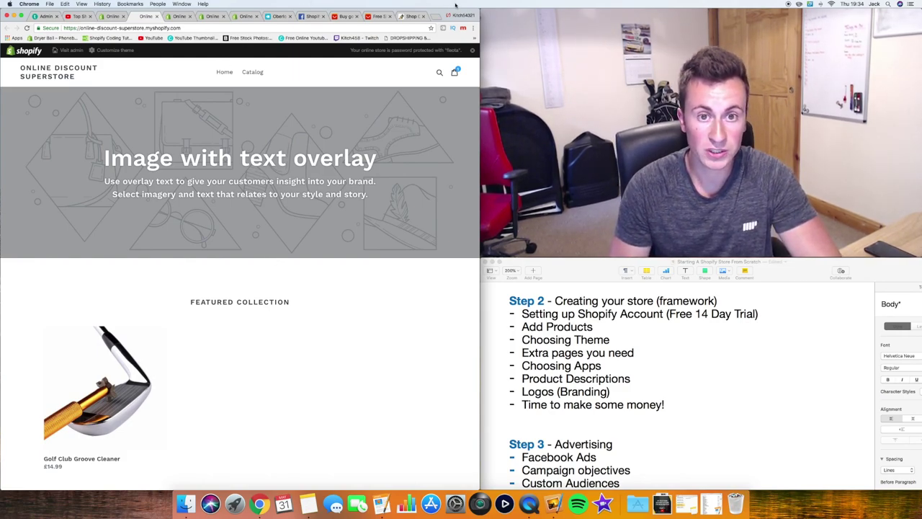
click(435, 17)
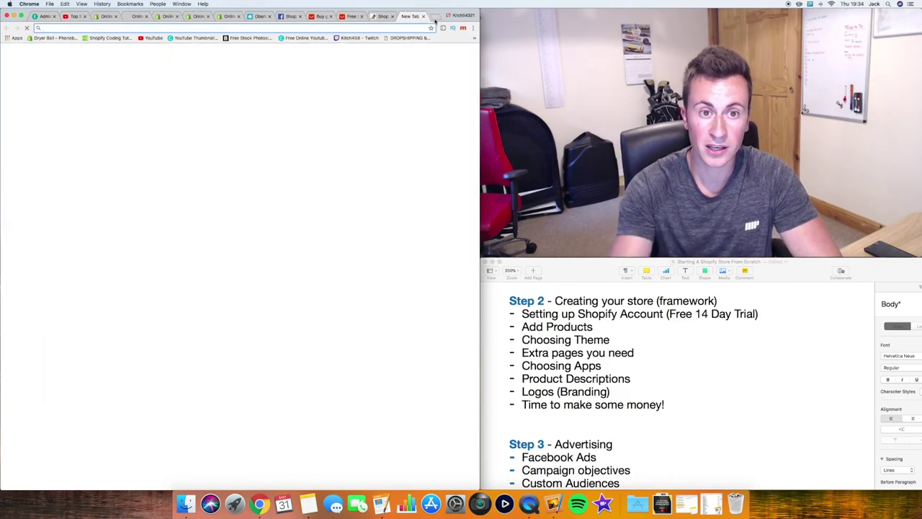
Search Burst for 'golf' and download the golf-cart photo in high resolution
click(242, 39)
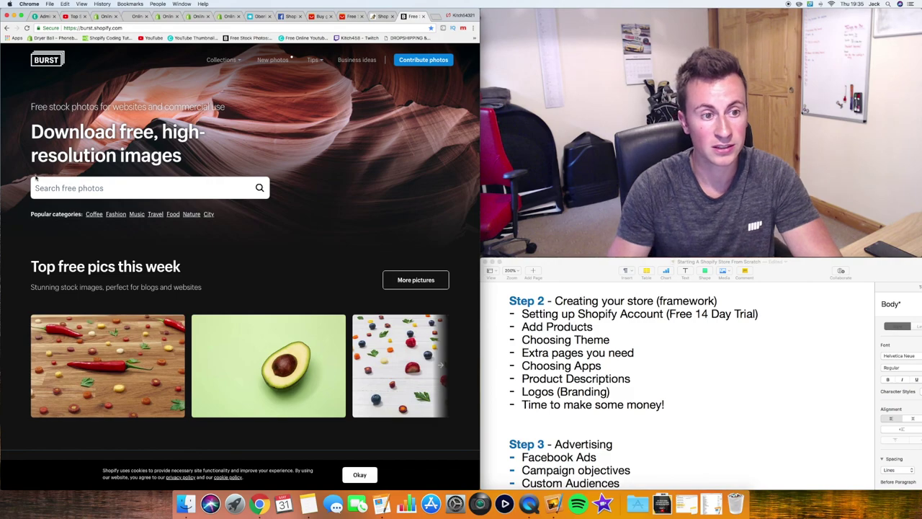
click(133, 185)
text(golf)
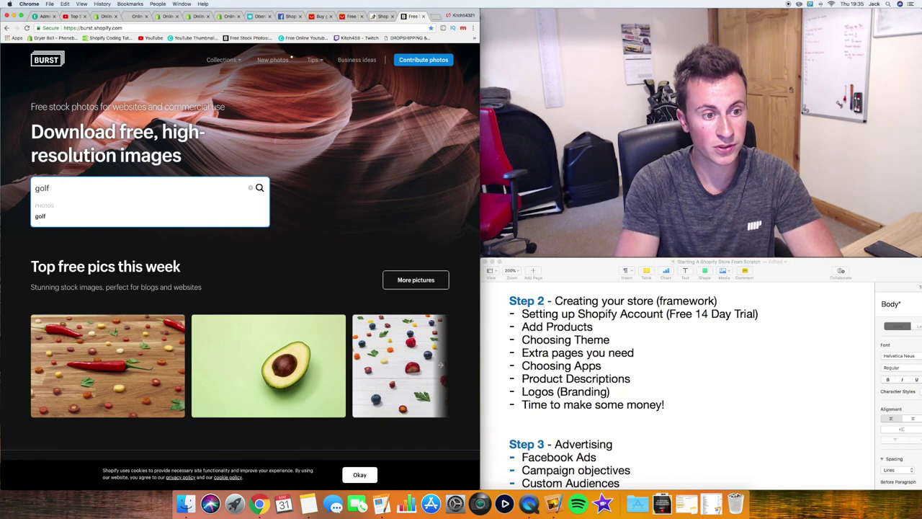
key(Return)
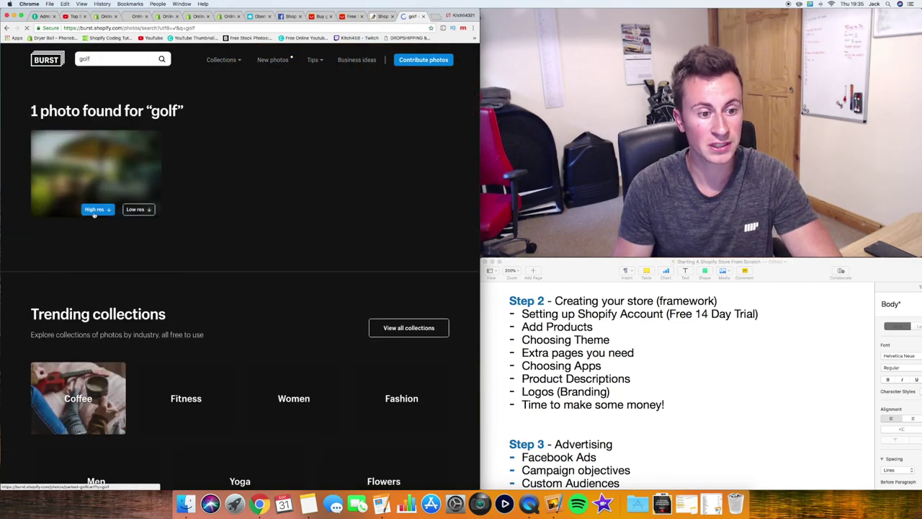
scroll(214, 200, down, 1)
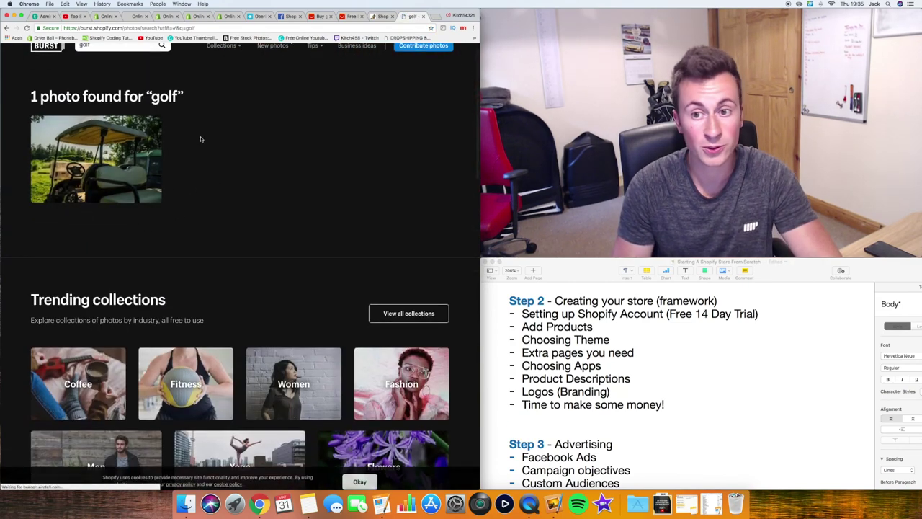
click(105, 191)
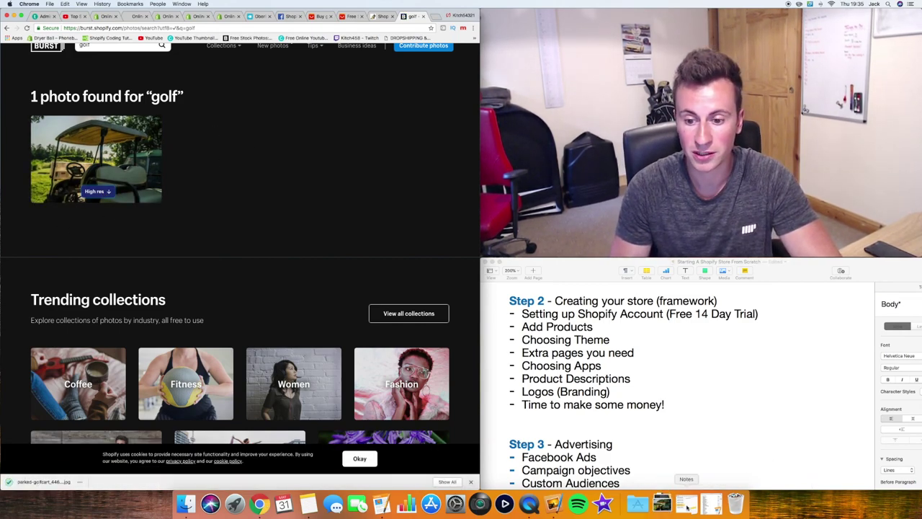
click(661, 502)
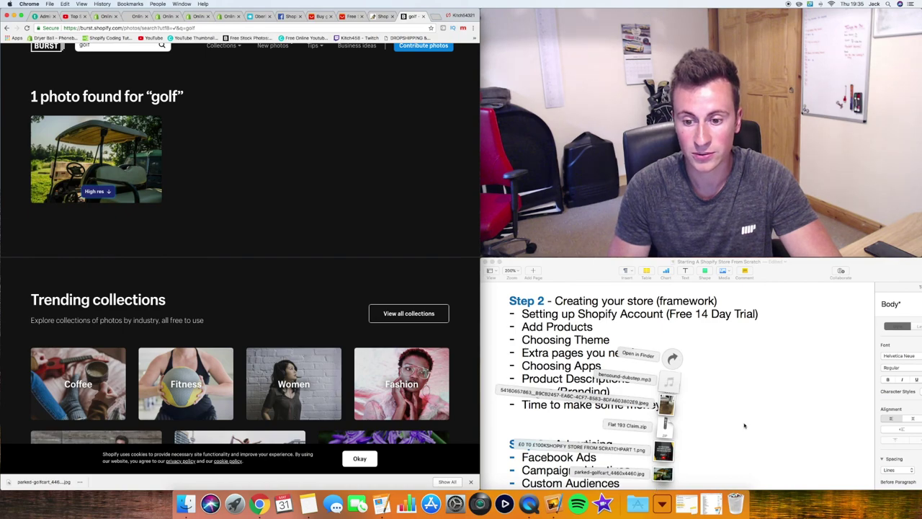
click(672, 408)
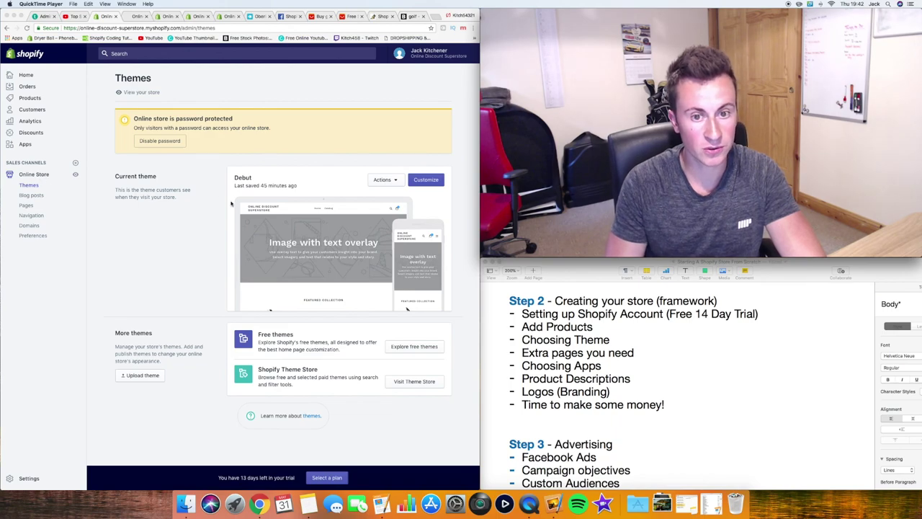
Launch the Debut theme editor and select the Image with text overlay section
click(423, 182)
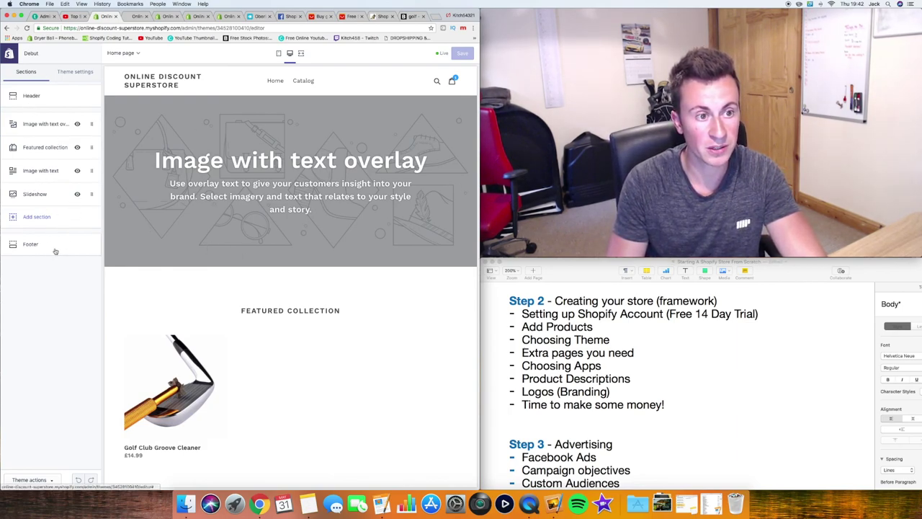
click(41, 126)
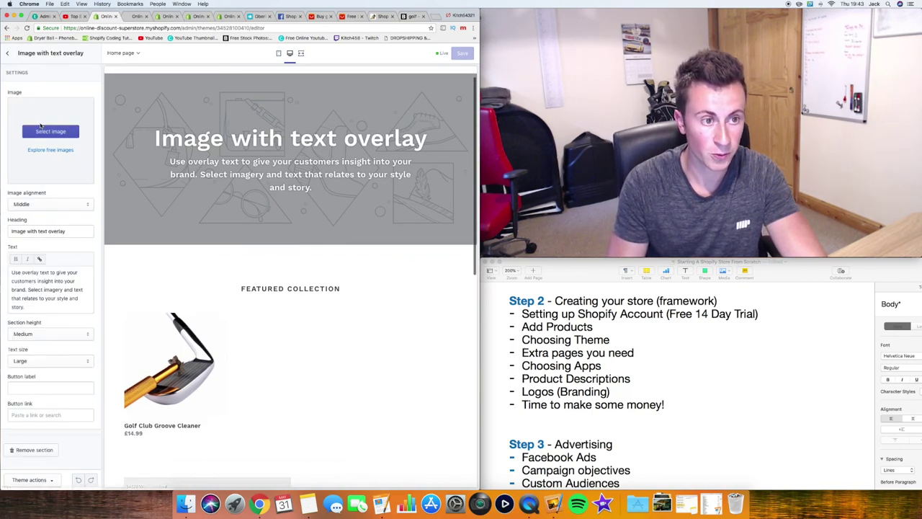
Set the uploaded golf-cart photo as the Image with text overlay banner's image
click(51, 132)
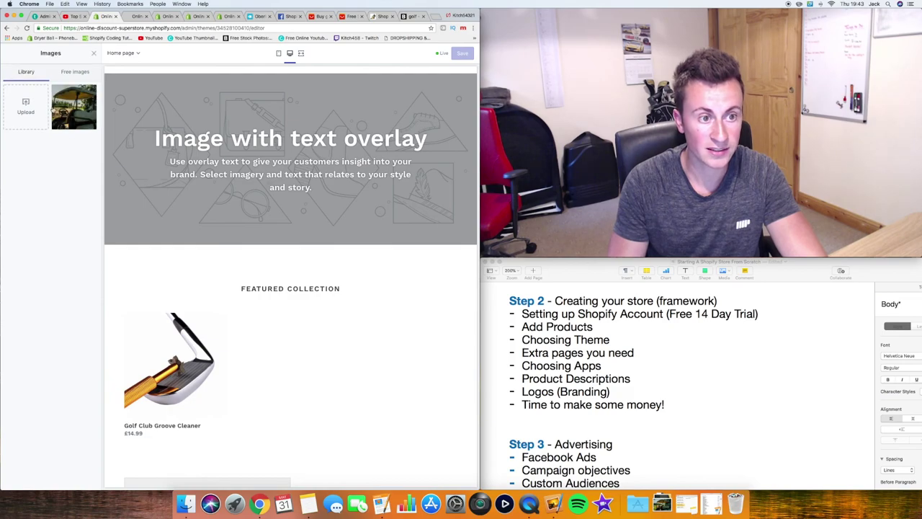
click(73, 107)
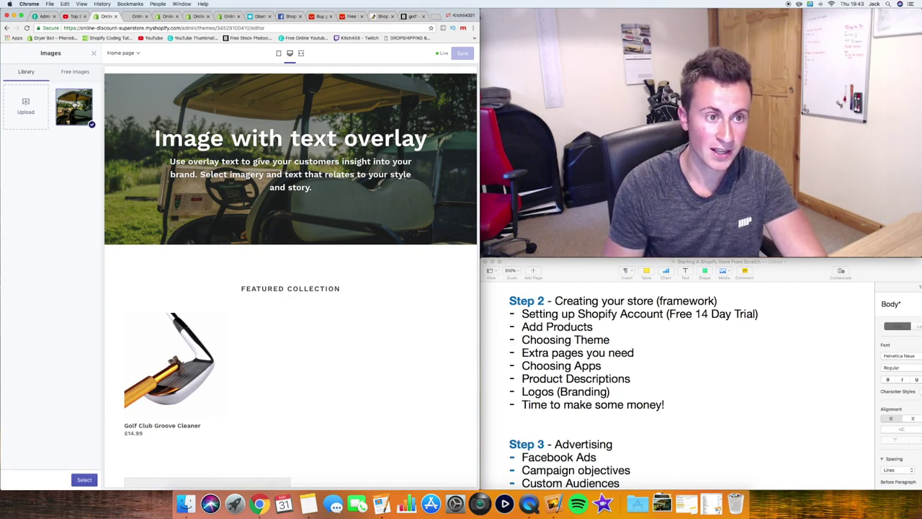
click(75, 71)
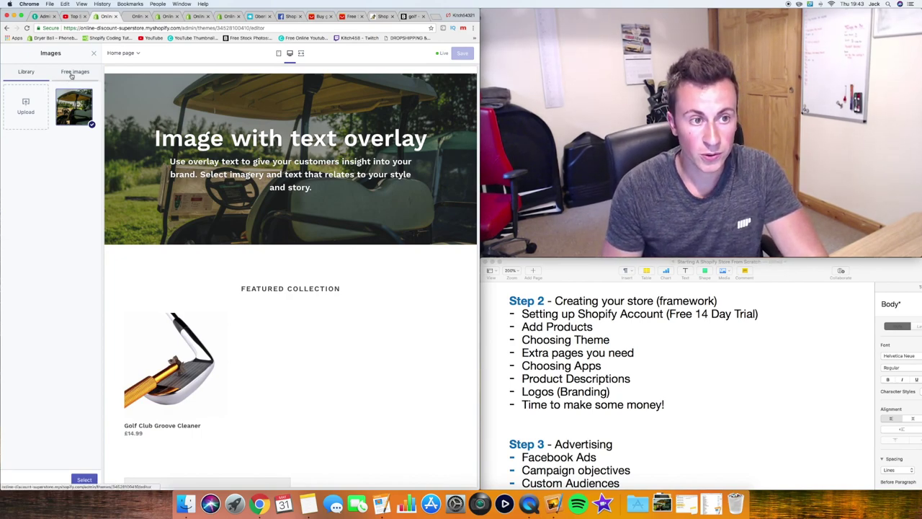
scroll(54, 202, down, 3)
scroll(54, 202, down, 5)
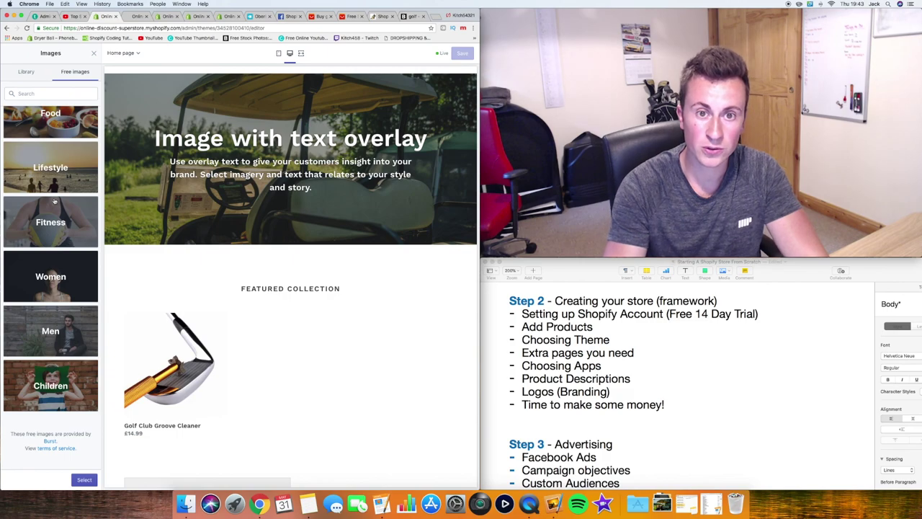
click(407, 17)
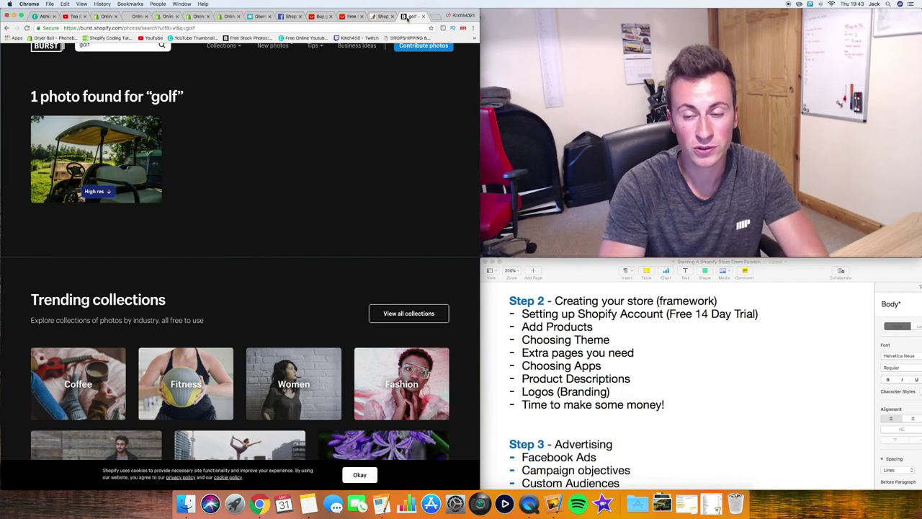
click(115, 16)
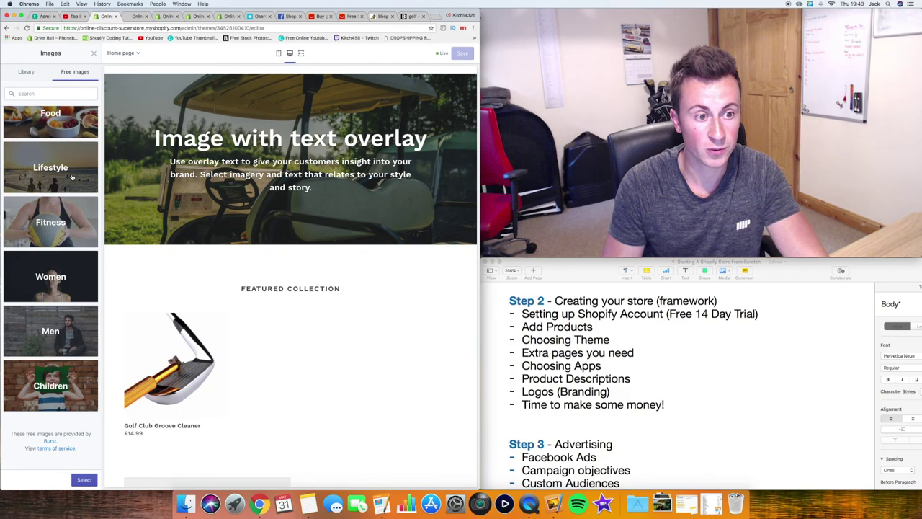
click(34, 75)
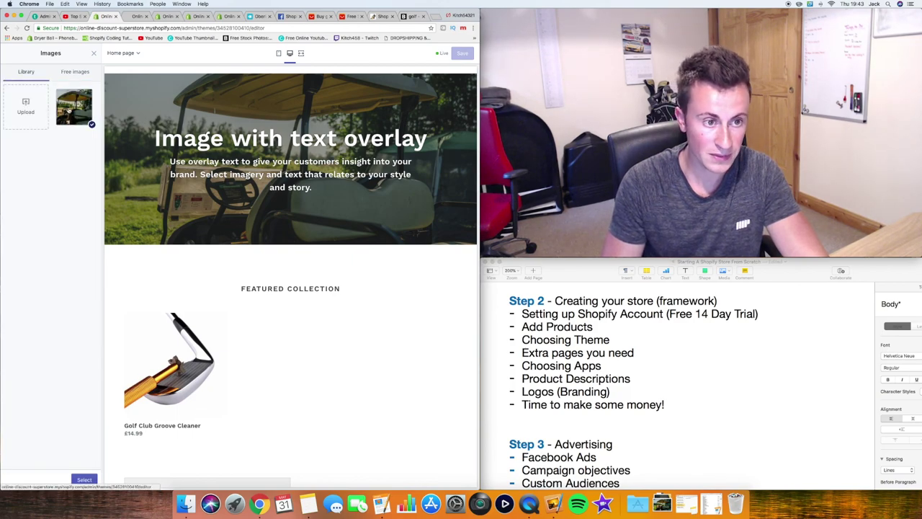
click(84, 480)
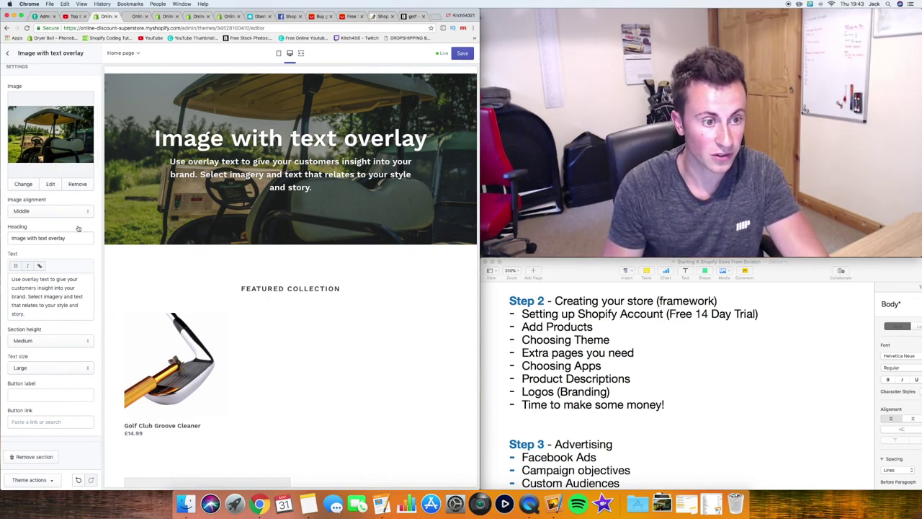
click(85, 211)
Change the banner heading to 'Golf Groove Cleaner' and text to 'Bring your club heads back to new!'
click(69, 240)
drag(69, 239, 2, 242)
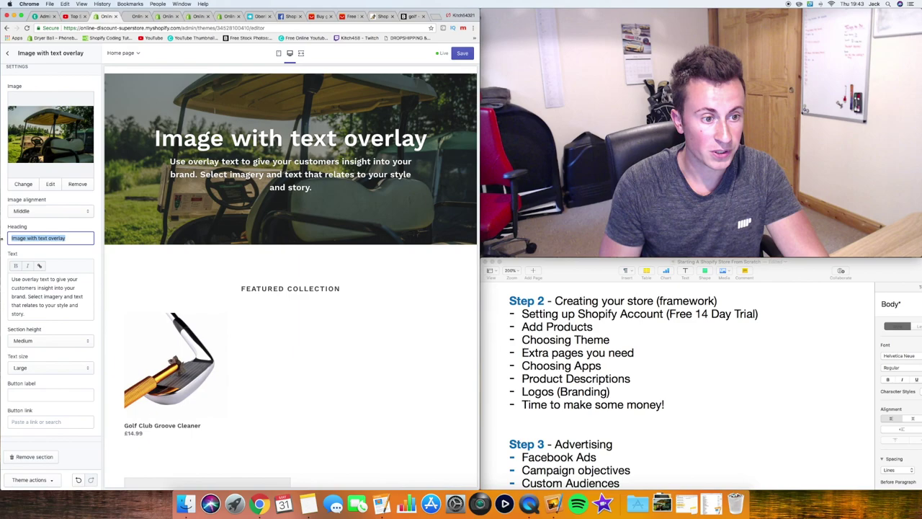
text(Golf )
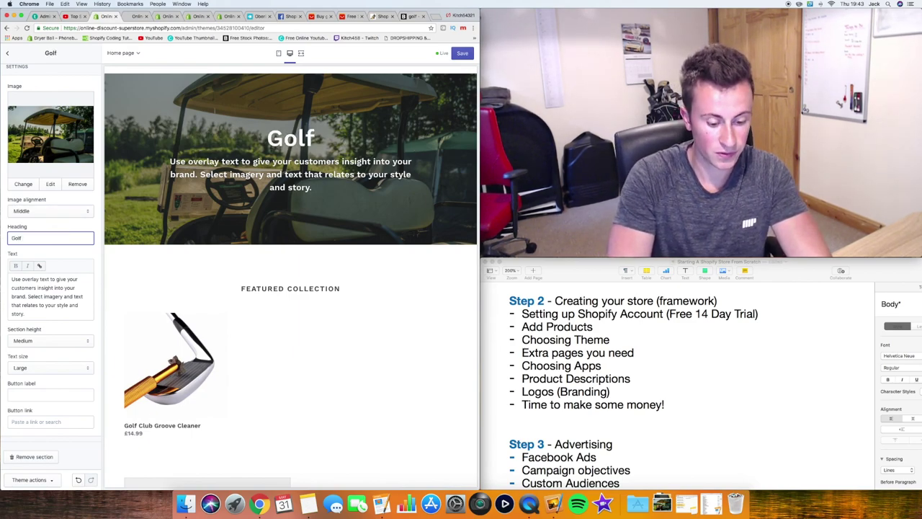
text(Groove Cleaner)
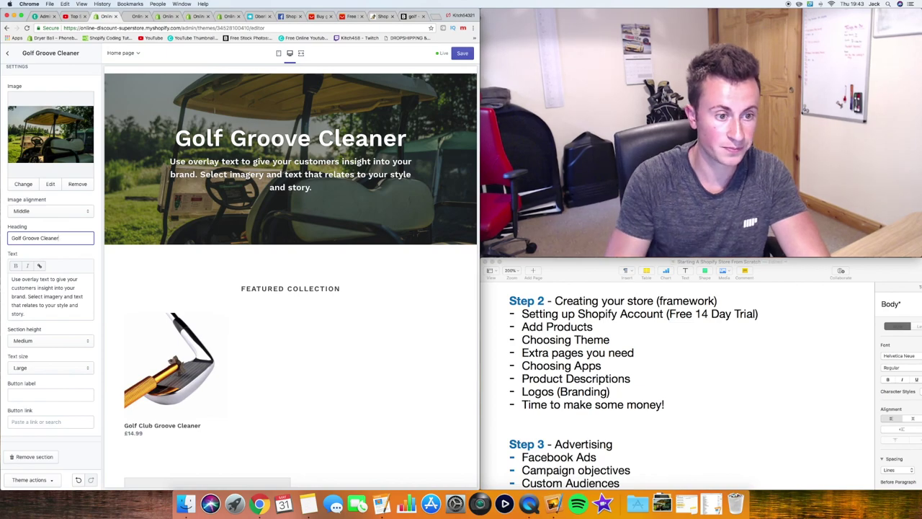
click(44, 292)
key(ctrl+a)
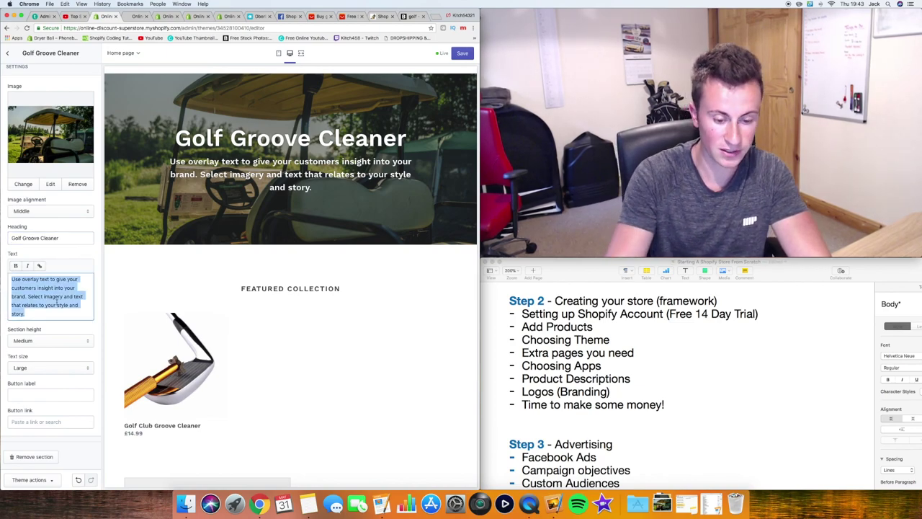
key(BackSpace)
text(Bri)
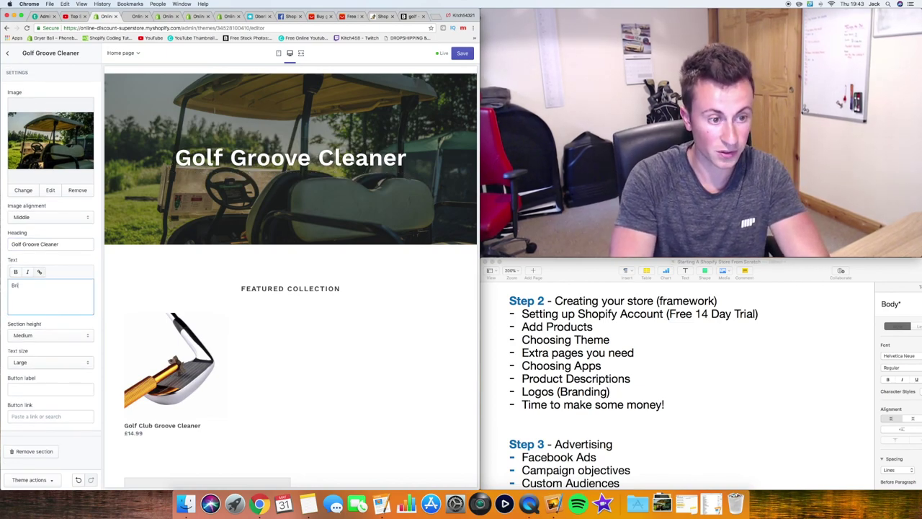
text(ng your )
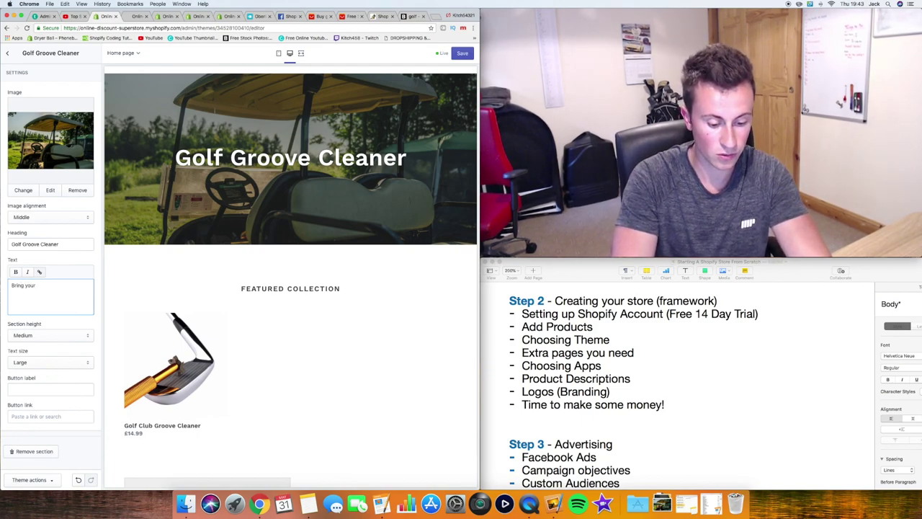
text(club)
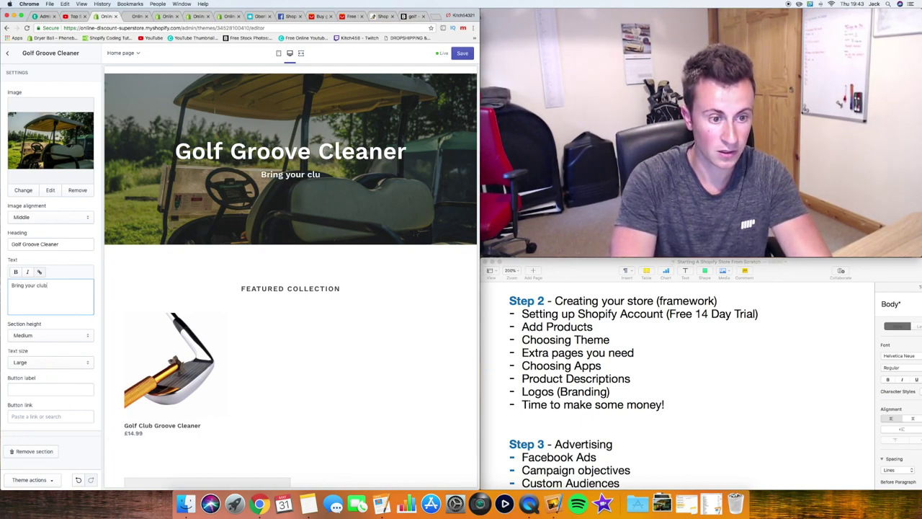
text( heads bac)
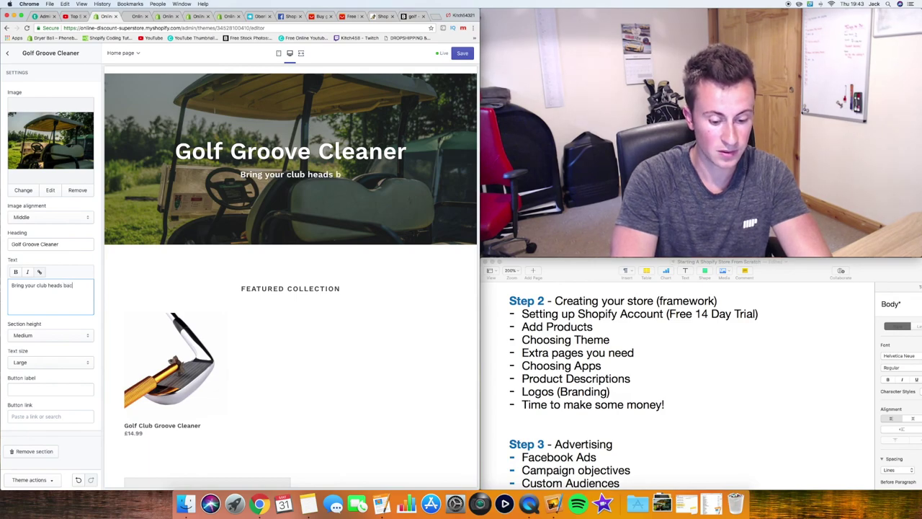
text(k to new!)
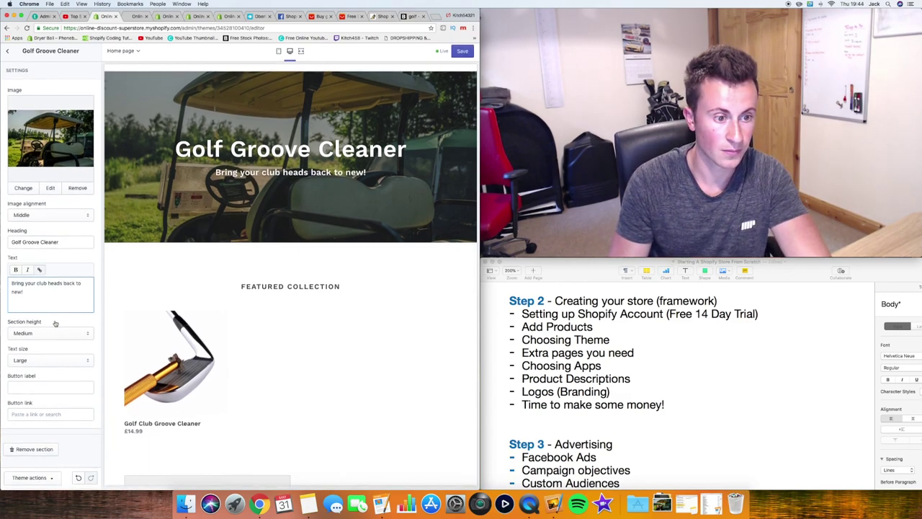
Add a View Now button linking to the Golf Club Groove Cleaner product
click(45, 389)
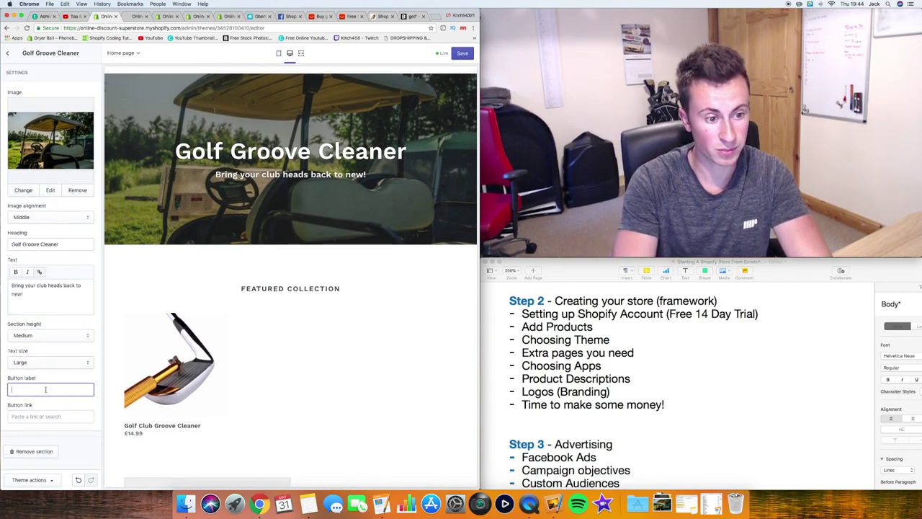
text(View)
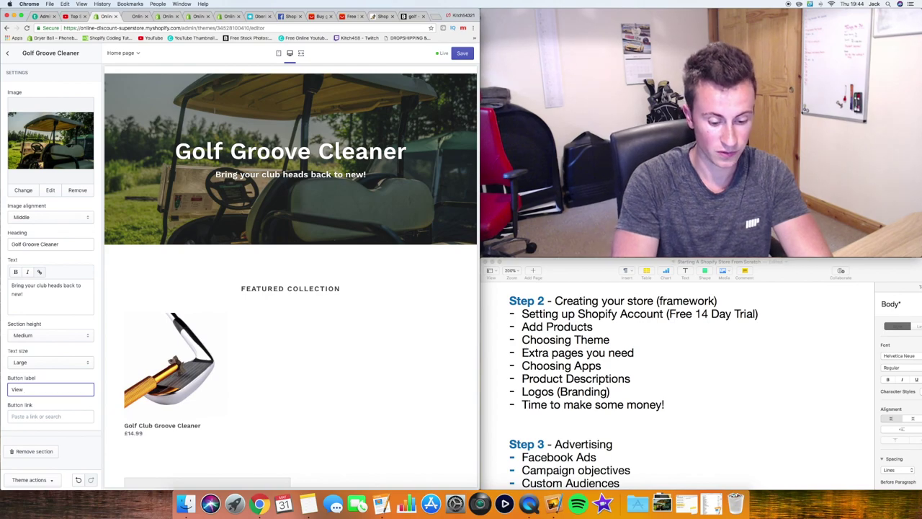
key(BackSpace)
key(BackSpace)
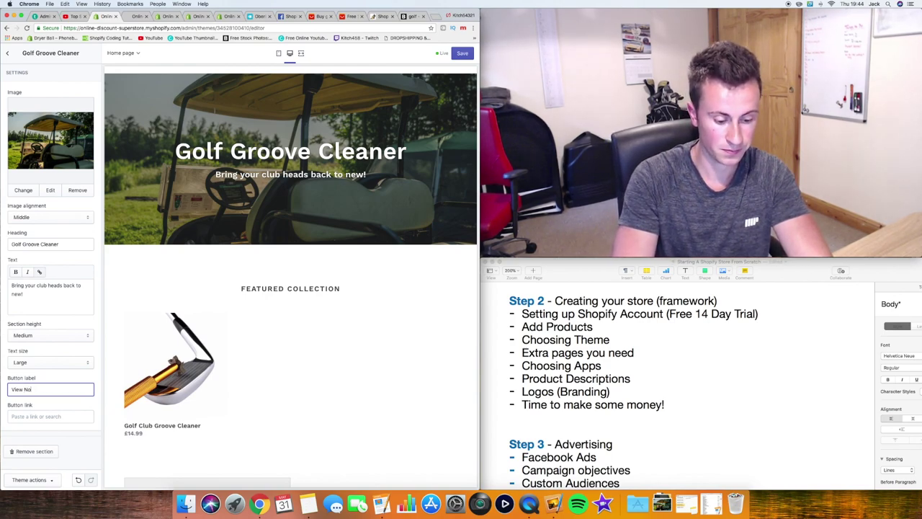
key(Tab)
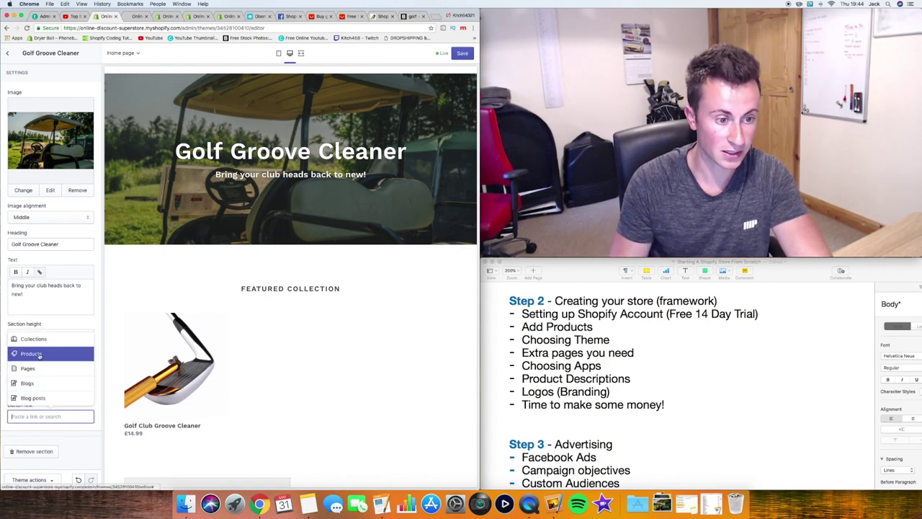
click(39, 355)
click(57, 394)
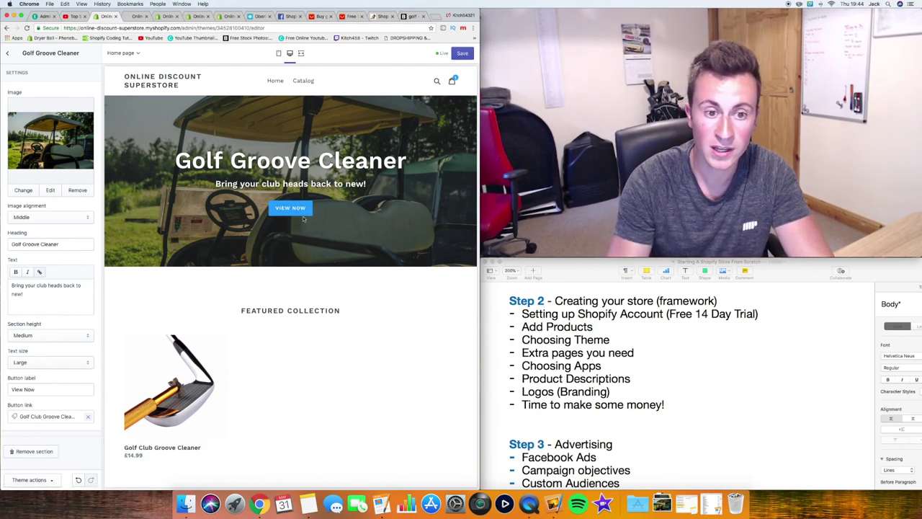
click(295, 208)
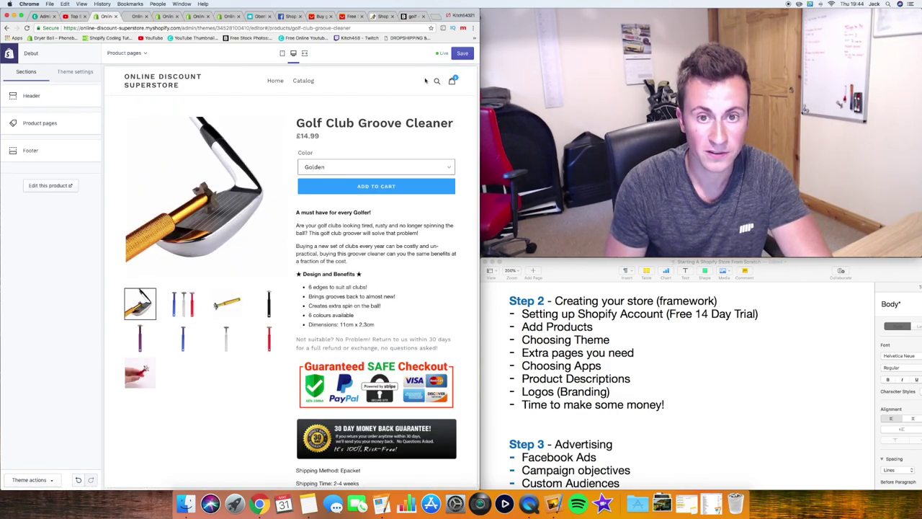
Save the theme changes and scroll back through the home page preview
click(461, 54)
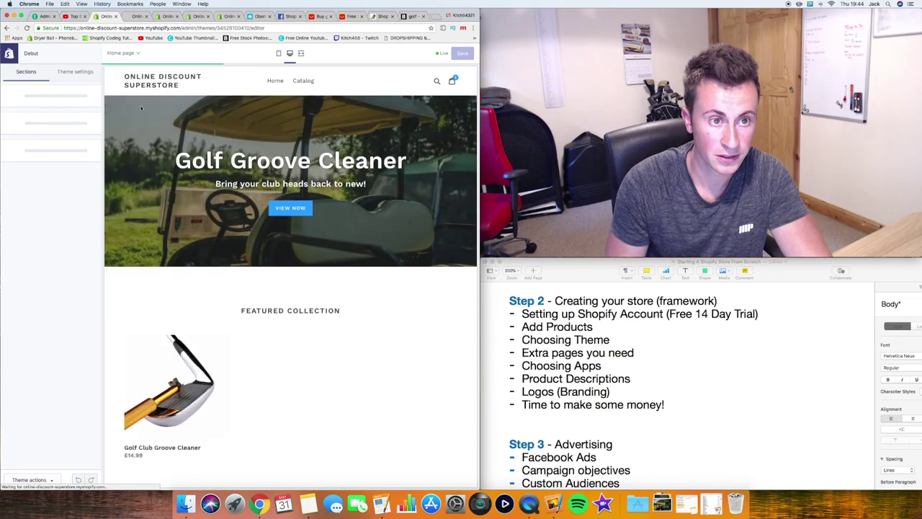
scroll(333, 198, down, 5)
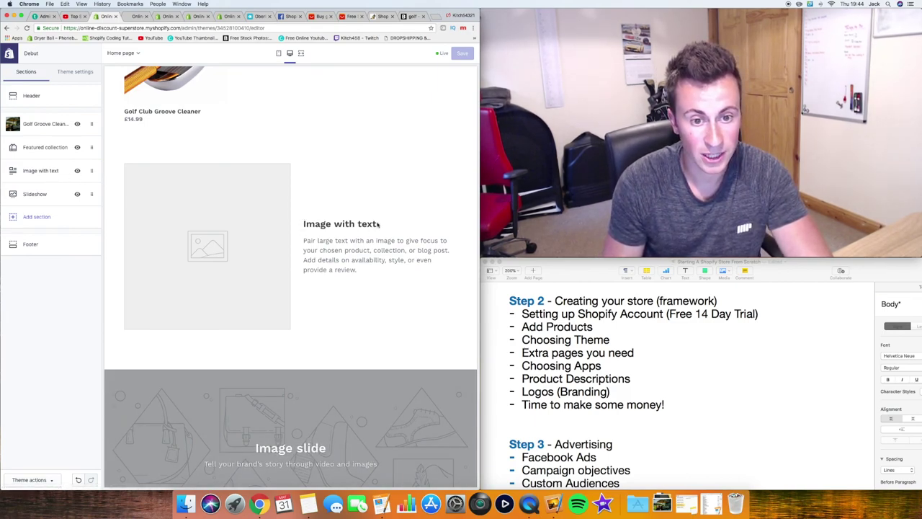
Use the first free Fashion stock photo for the Image with text section
click(33, 171)
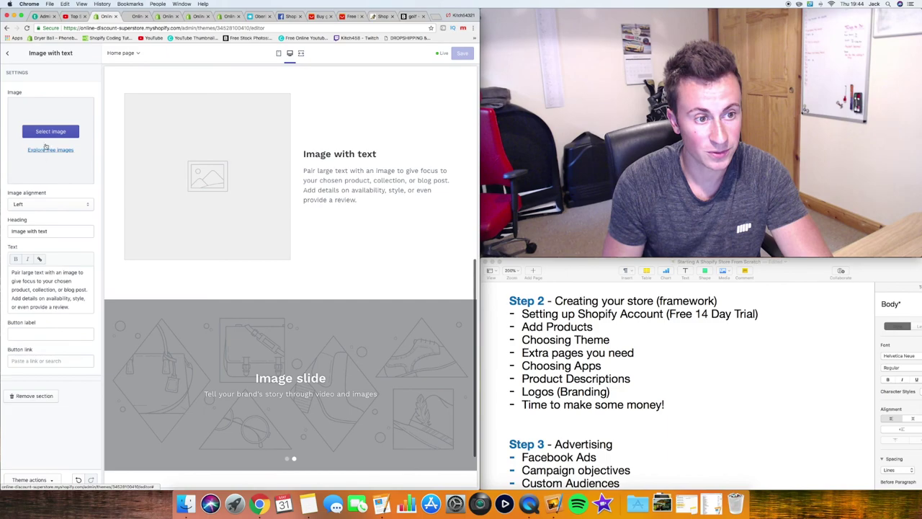
click(50, 131)
click(73, 74)
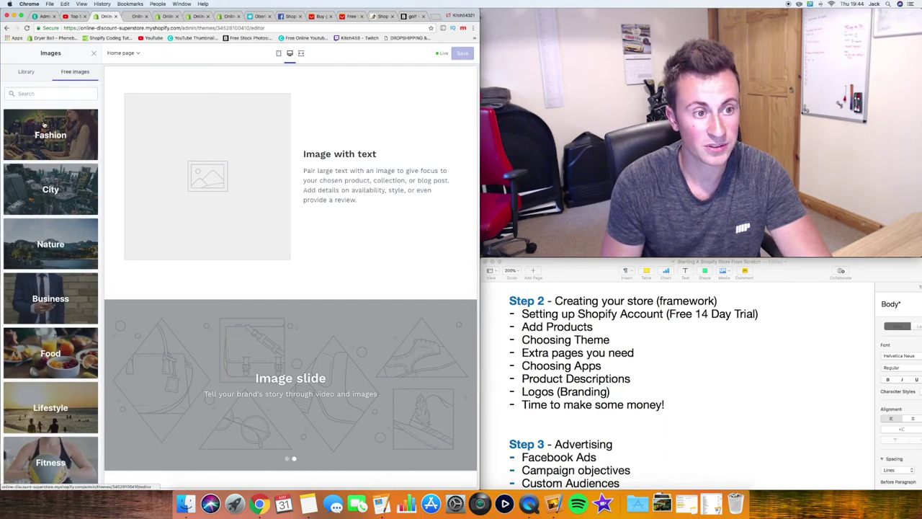
click(45, 132)
click(31, 145)
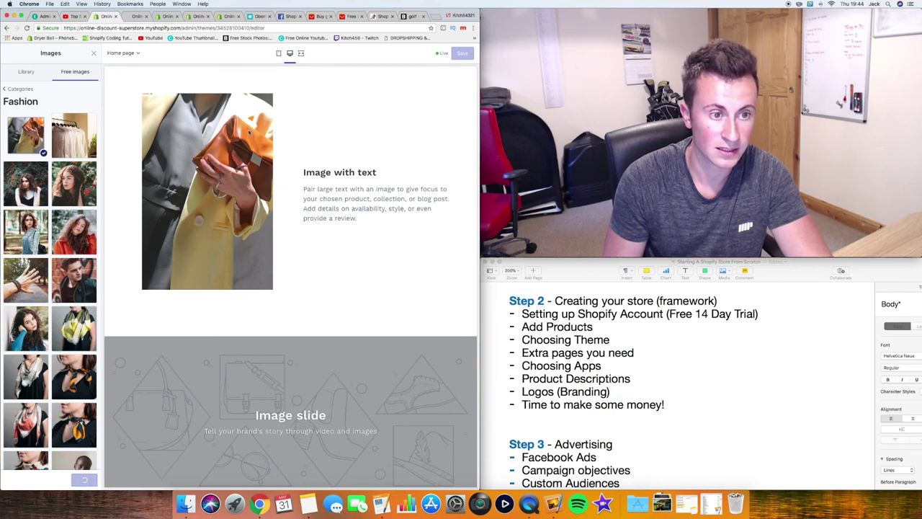
click(10, 56)
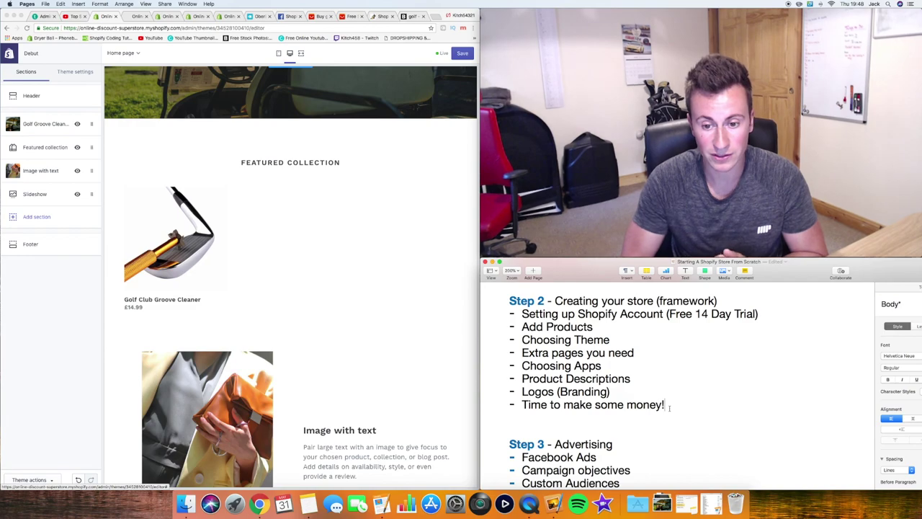
scroll(634, 431, down, 3)
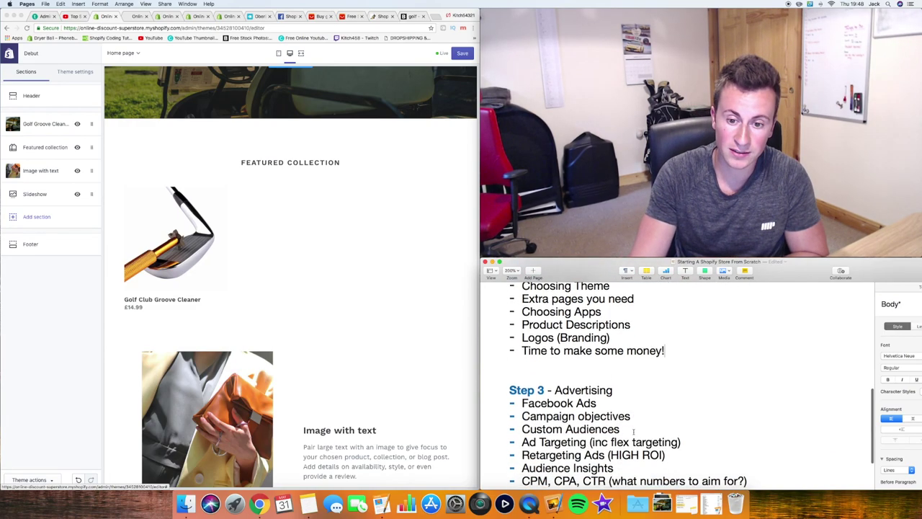
scroll(634, 431, down, 1)
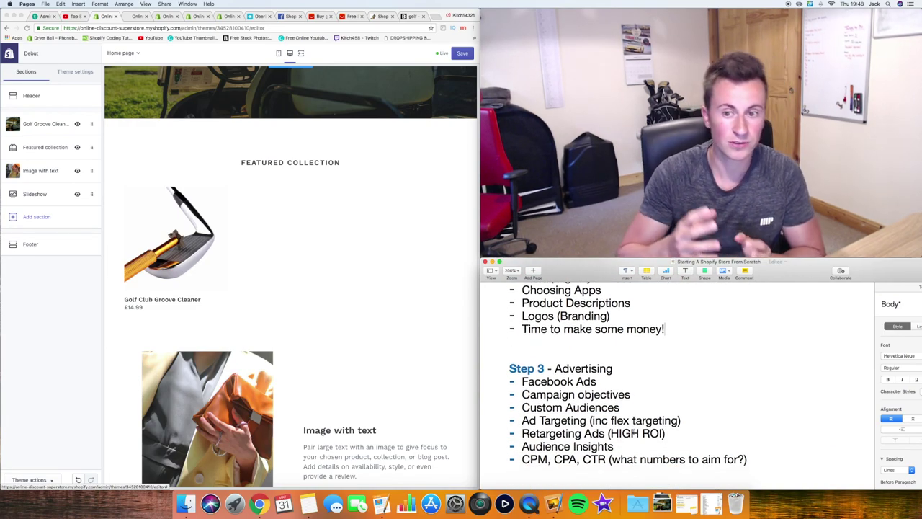